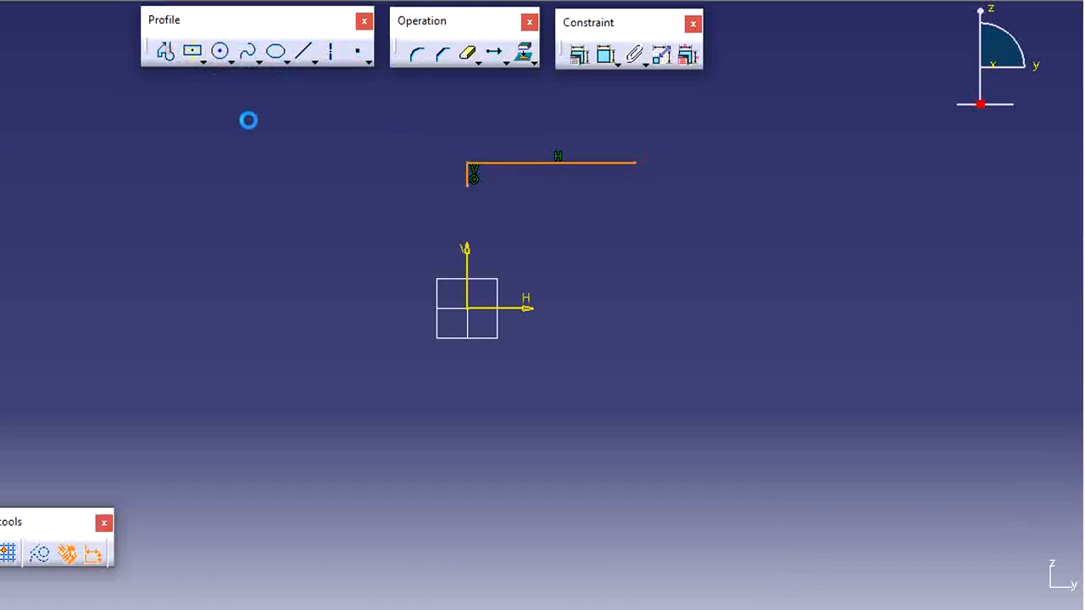
- Dimension the upper horizontal line's length and set it to 25 mm
left_click(302, 164)
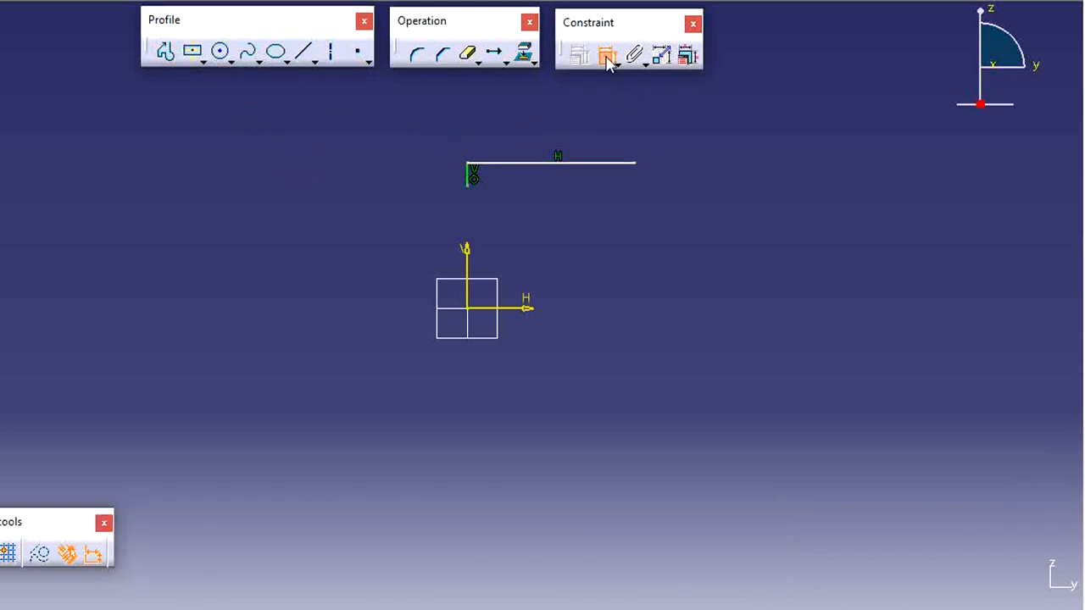
left_click(608, 56)
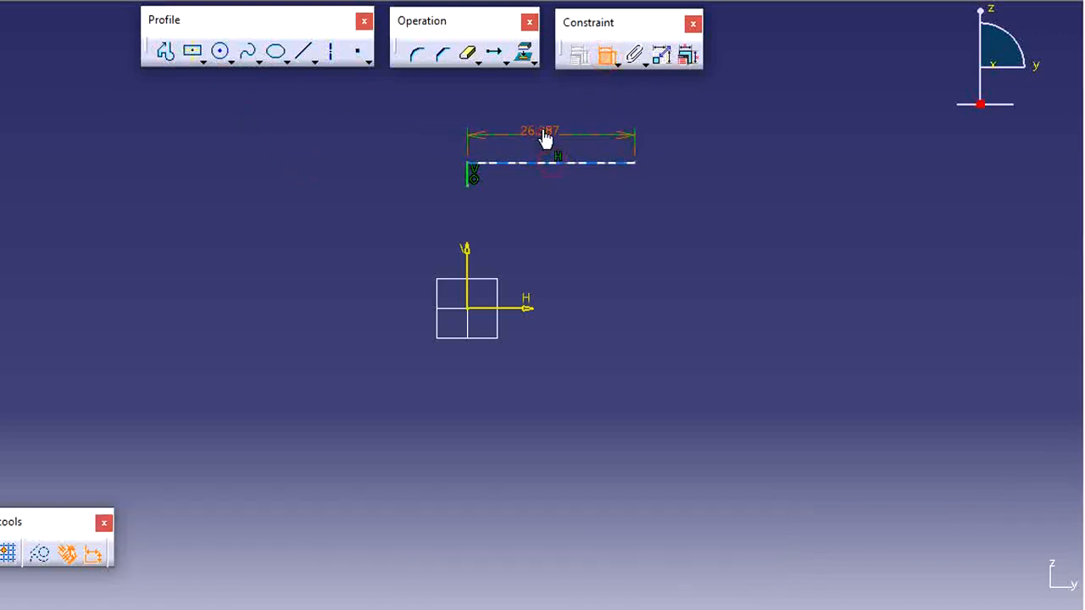
left_click(545, 138)
double_click(549, 136)
type("25")
key("Return")
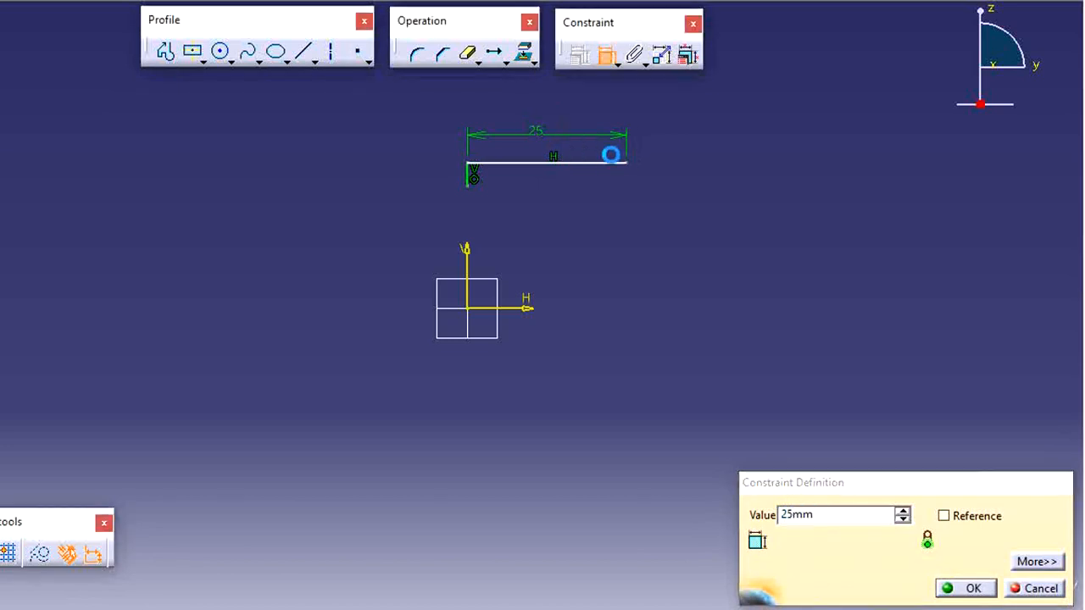
- Dimension the short vertical line on the vertical axis and set its length to 3 mm
left_click(467, 176)
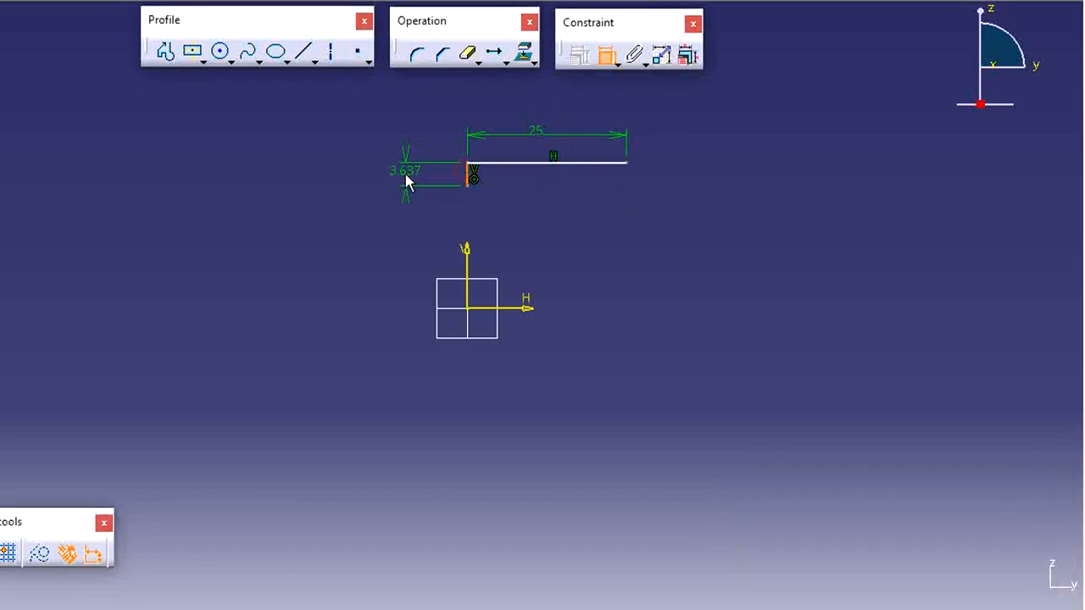
left_click(406, 177)
double_click(405, 172)
type("3")
key("Return")
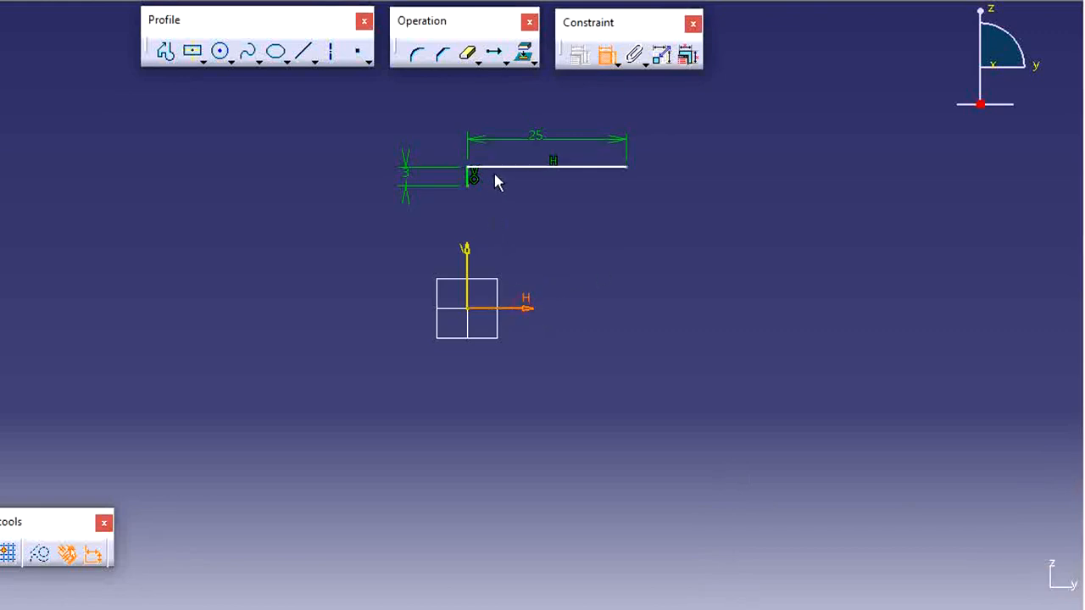
- Dimension the upper horizontal line's distance from the horizontal axis and set it to 70/2 mm
left_click(502, 175)
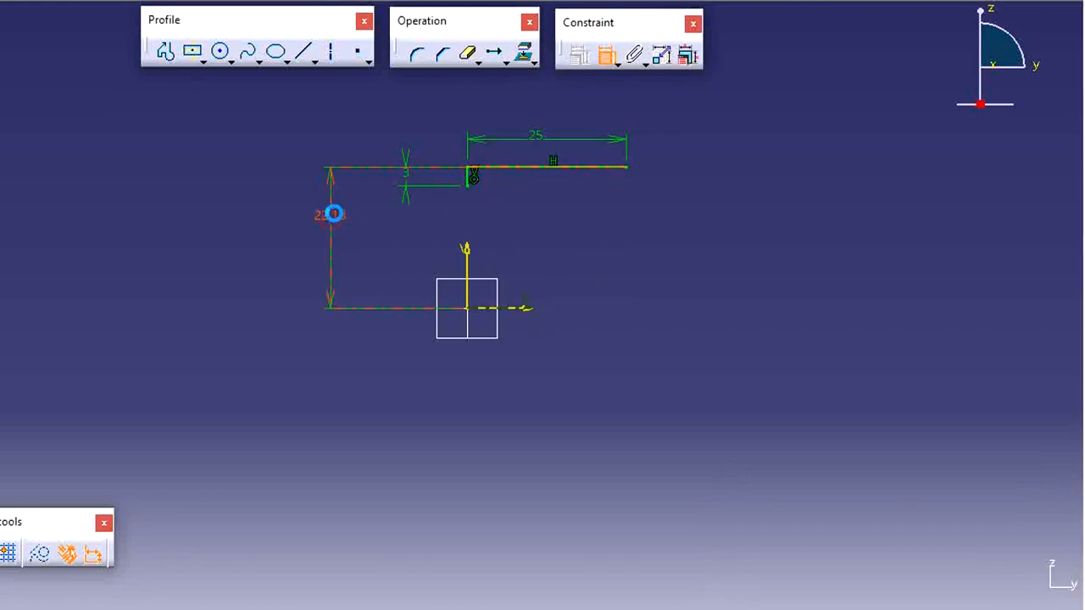
left_click(333, 214)
double_click(333, 214)
type("7")
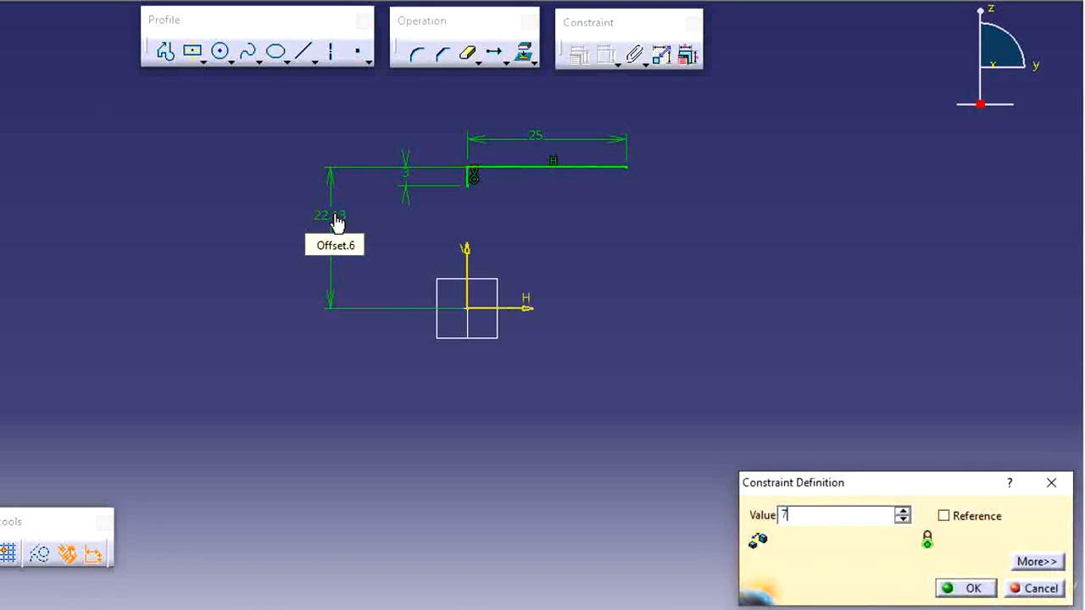
type("0/2")
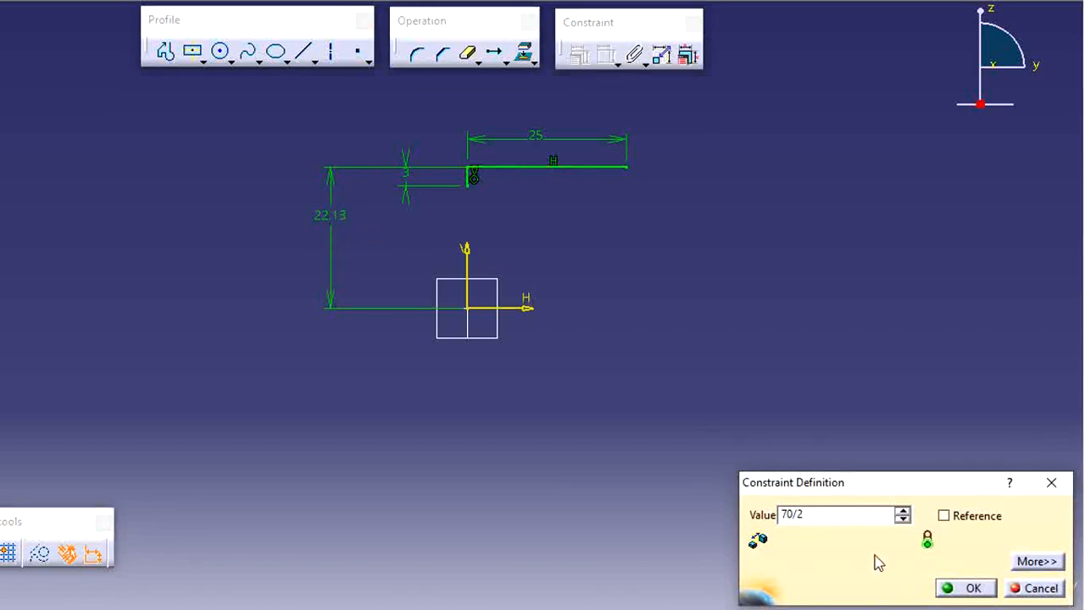
left_click(963, 593)
middle_click_drag(657, 377, 646, 462)
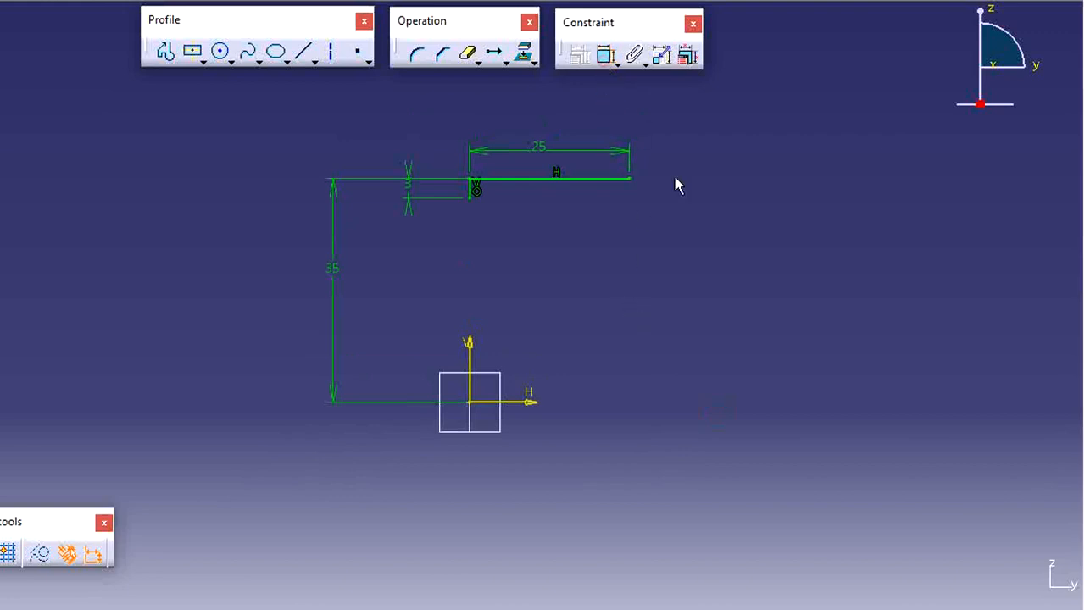
- Sketch a closing profile with a web about 2.5 mm thick and a base about 13 by 6.4 mm, ending at the short line's lower endpoint
left_click(167, 61)
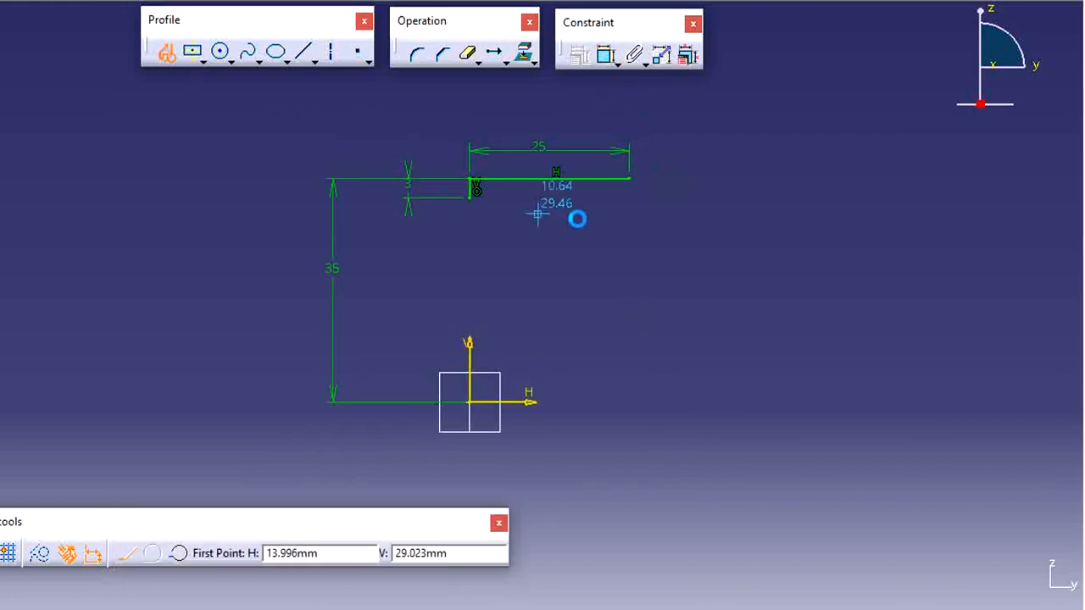
left_click(632, 181)
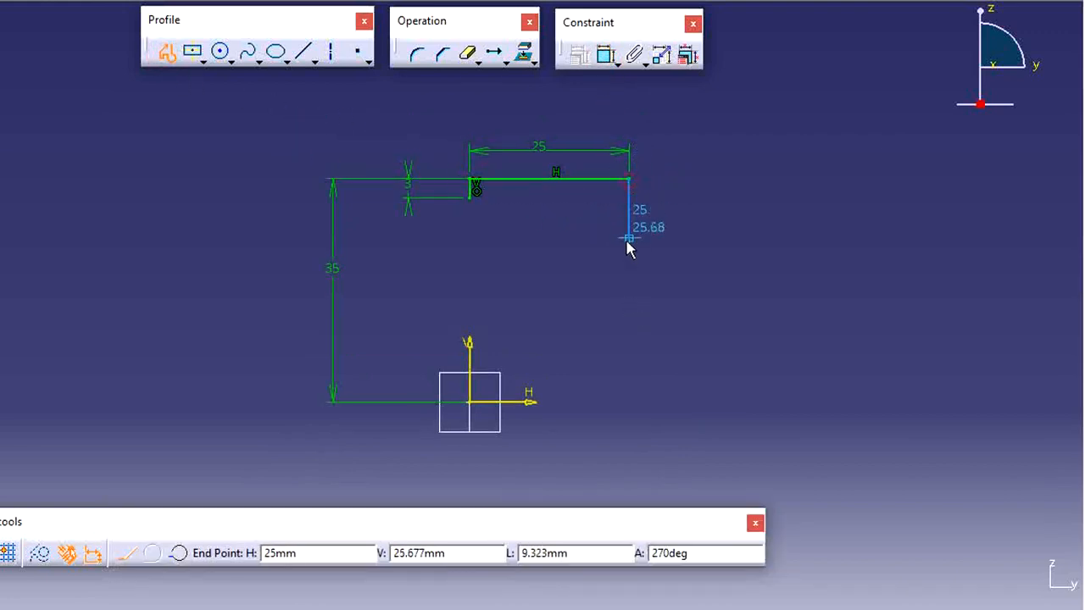
left_click(631, 314)
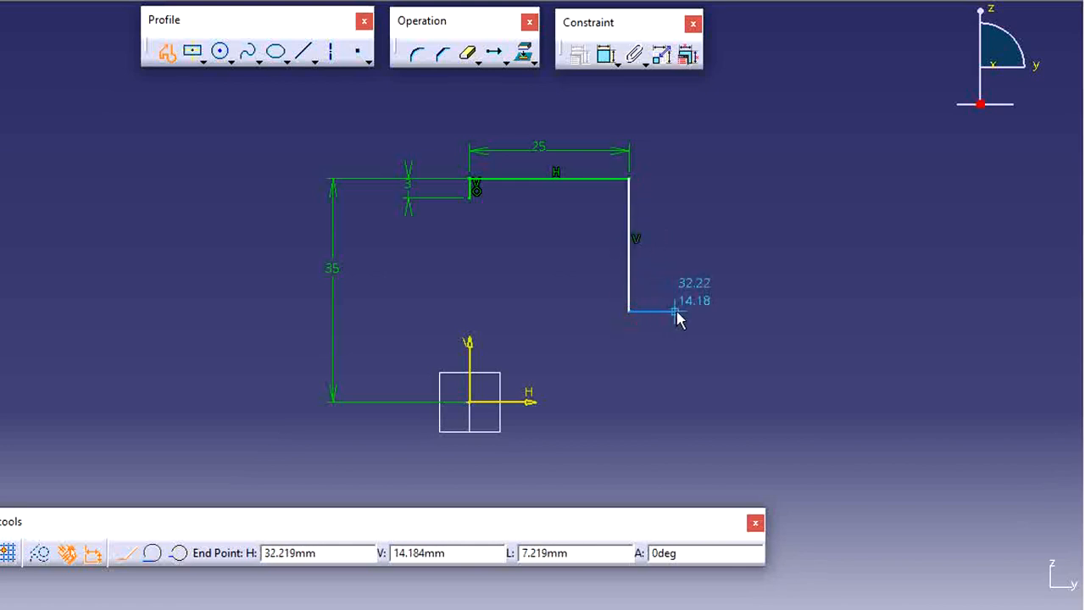
left_click(676, 312)
left_click(676, 350)
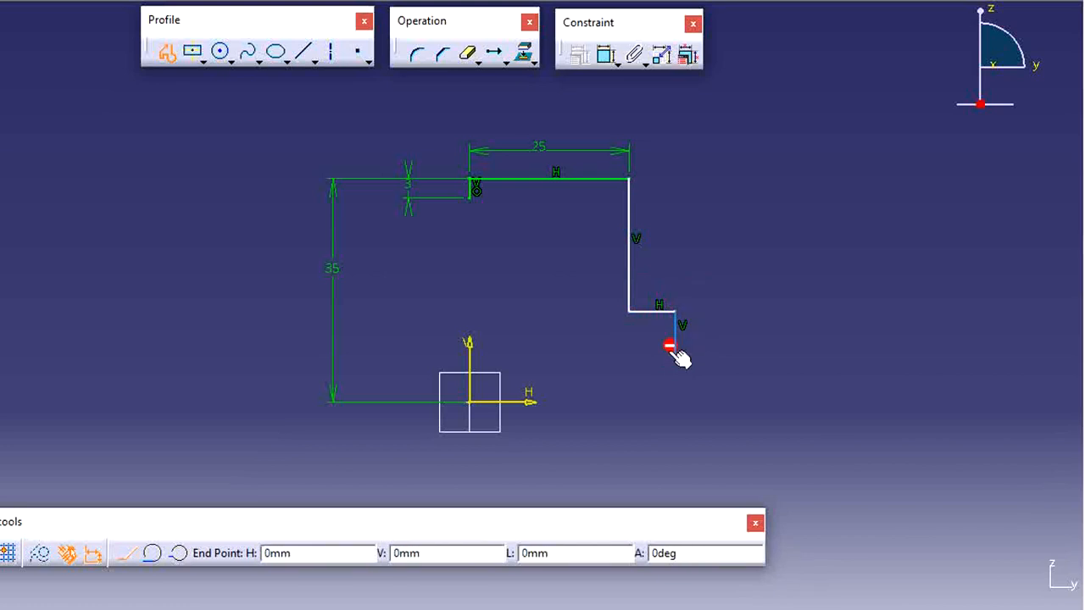
left_click(593, 351)
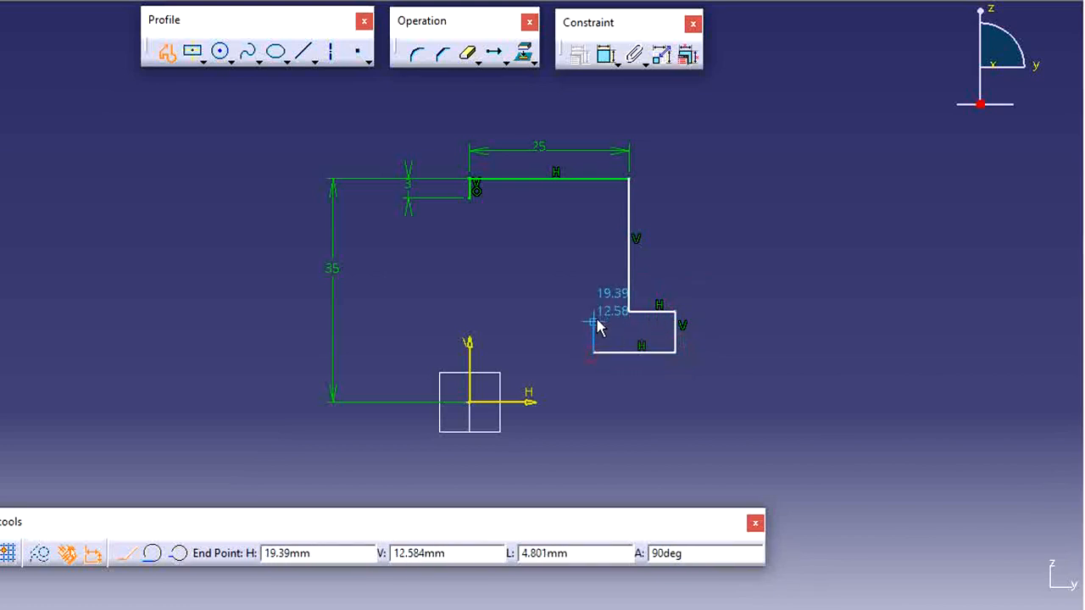
left_click(597, 314)
left_click(616, 318)
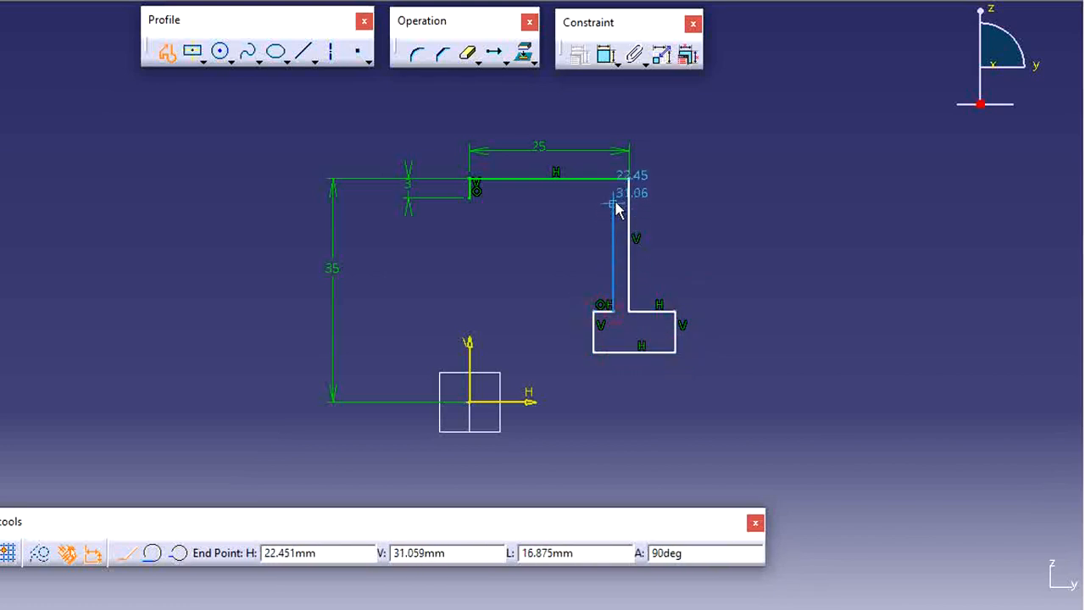
left_click(616, 202)
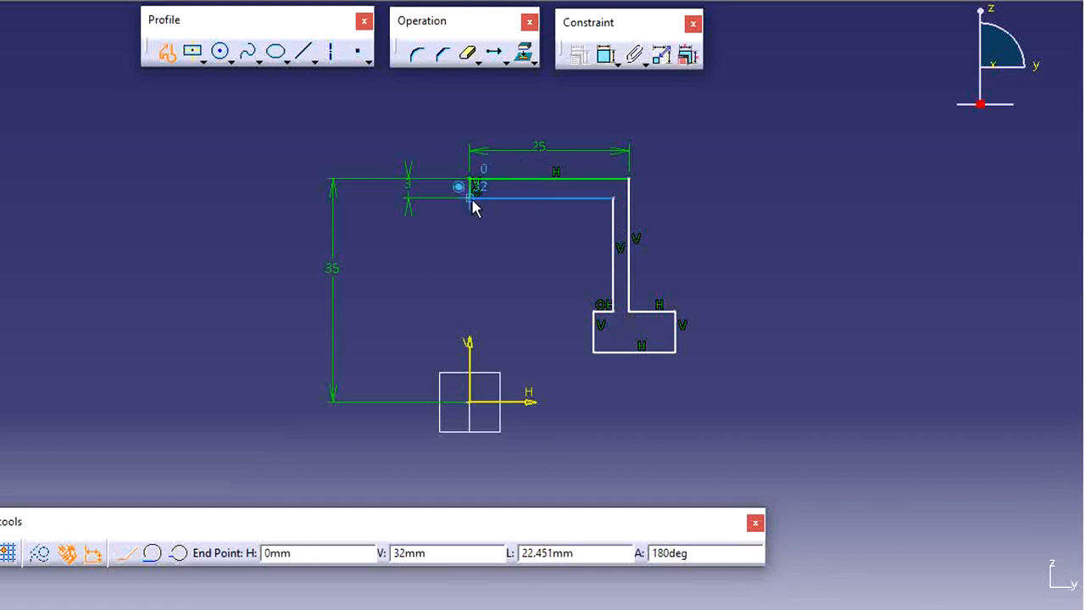
left_click(471, 200)
left_click(164, 53)
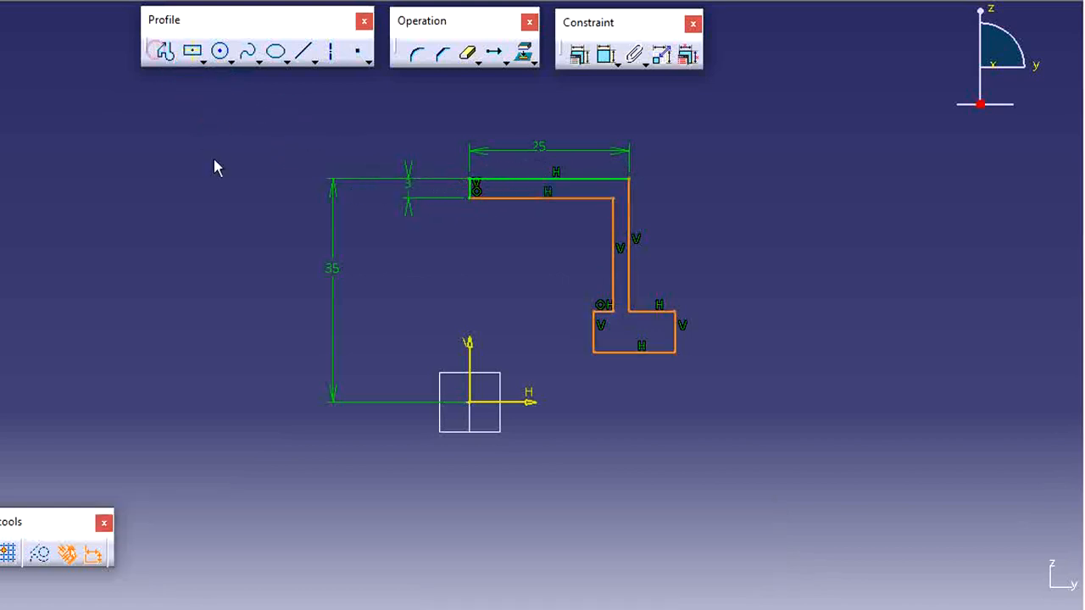
- Dimension the base's lower edge from the horizontal axis and set the distance to 15/2 mm
left_click(607, 57)
left_click(526, 402)
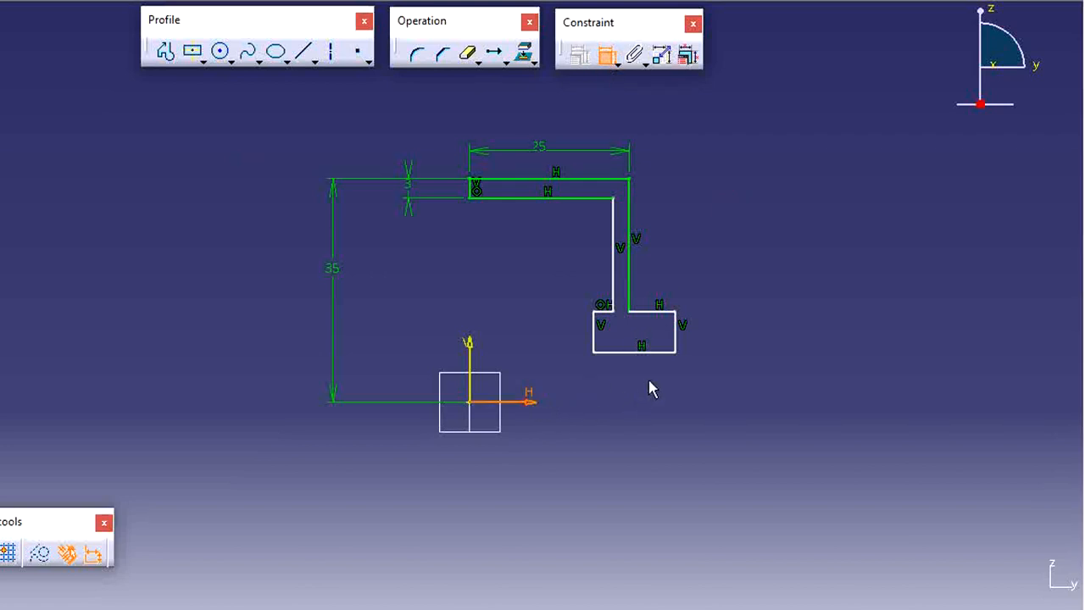
left_click(658, 353)
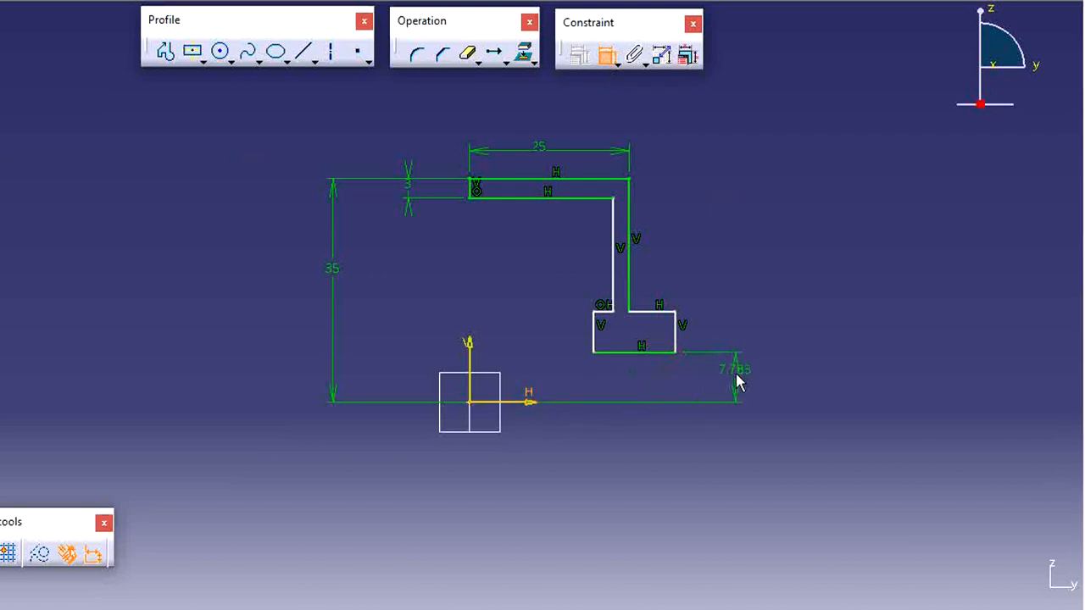
double_click(732, 368)
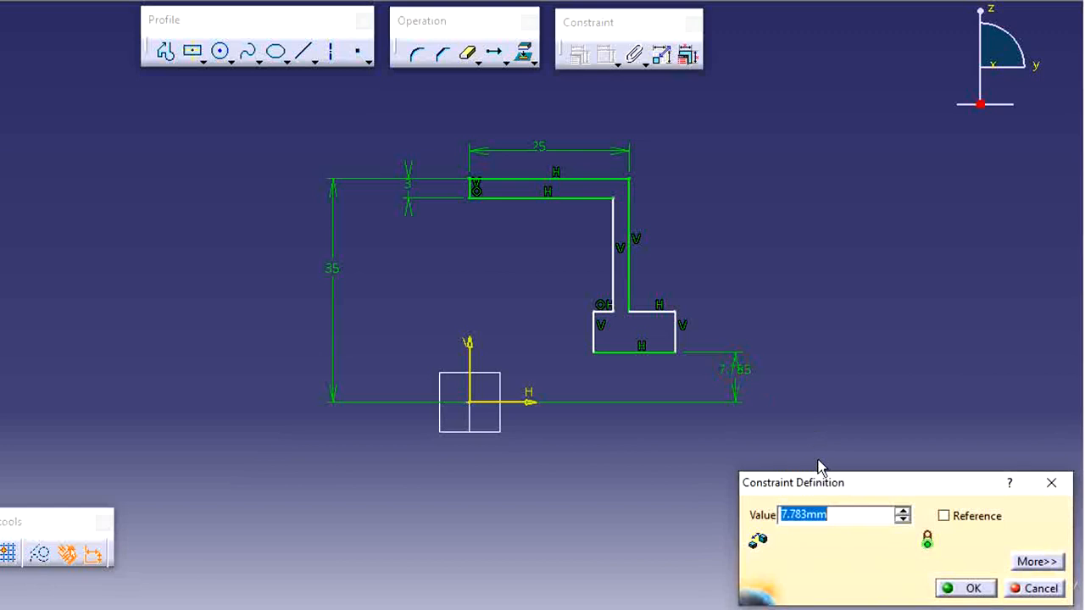
type("15")
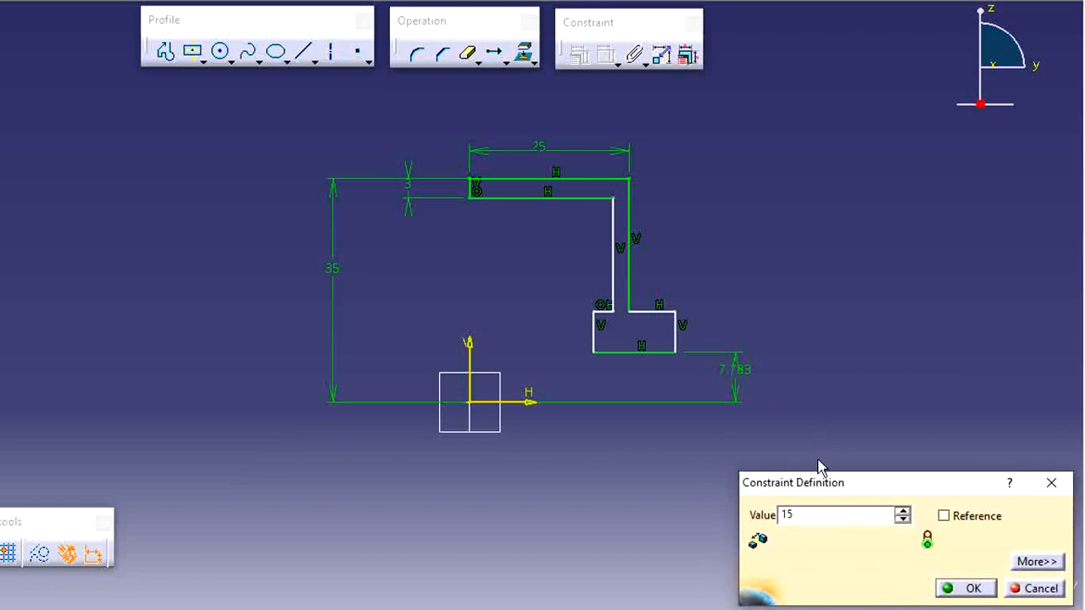
type("/2")
key("Return")
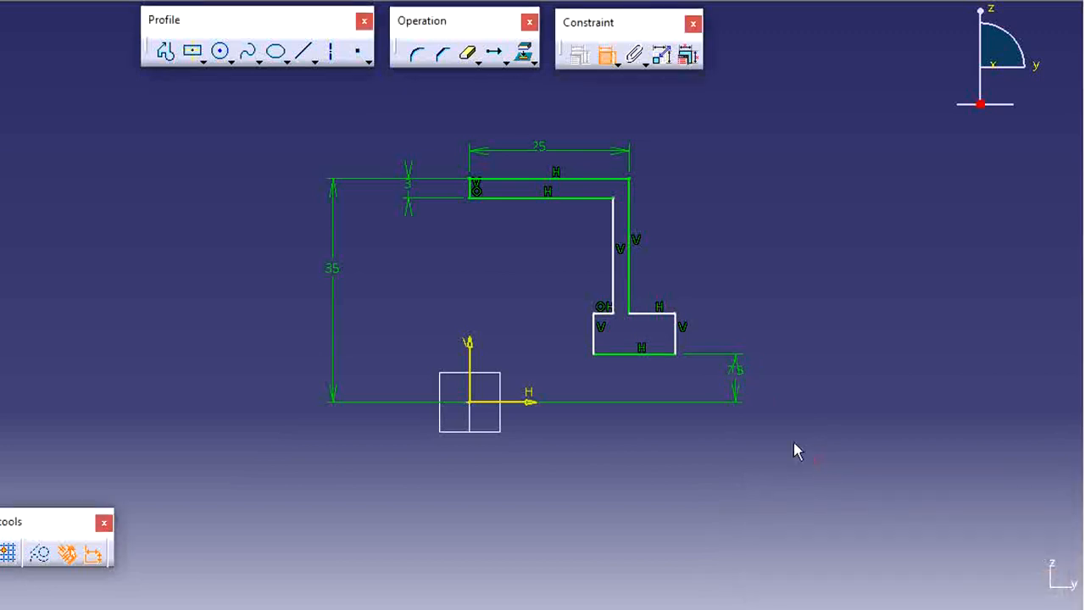
- Dimension the base's upper edge from the horizontal axis and set the distance to 25/2 mm
left_click(666, 323)
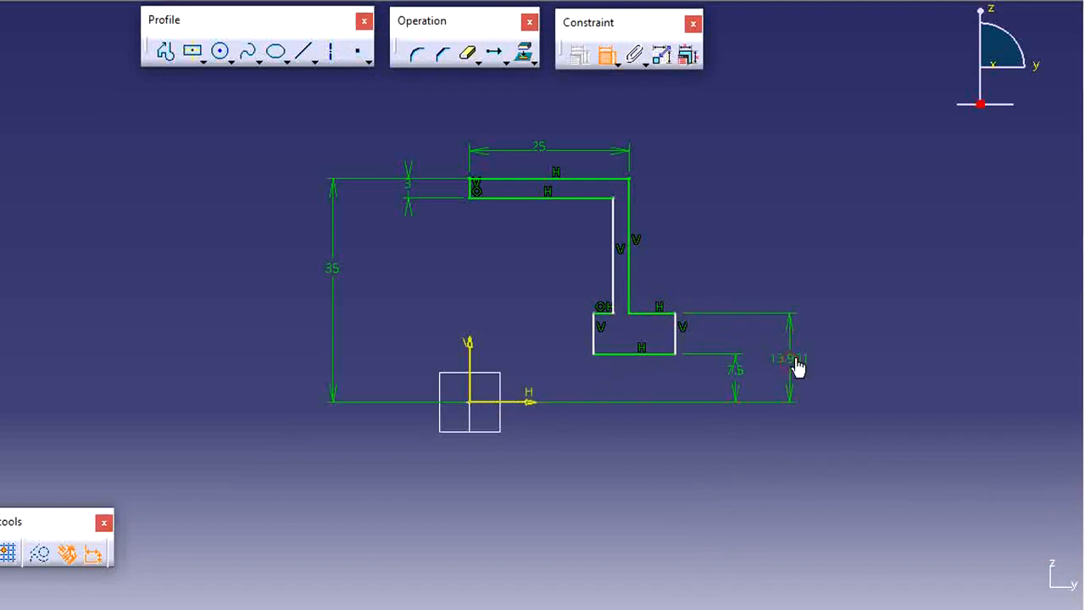
double_click(794, 365)
type("25/2")
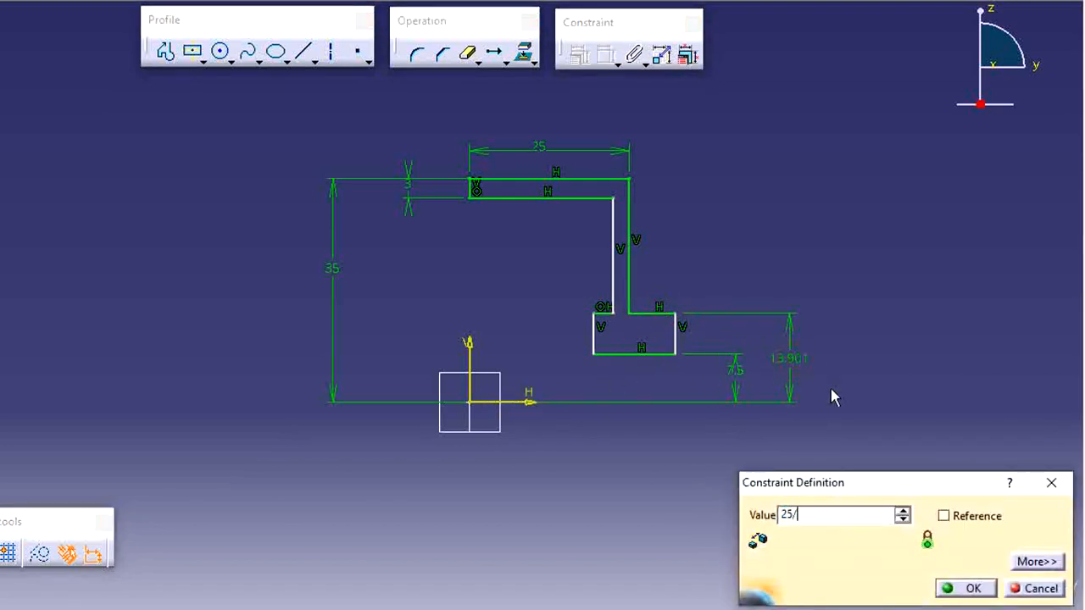
left_click(951, 585)
- Undo the last dimension change and re-enter 25/2 mm for the base's upper edge distance from the horizontal axis
left_click(531, 402)
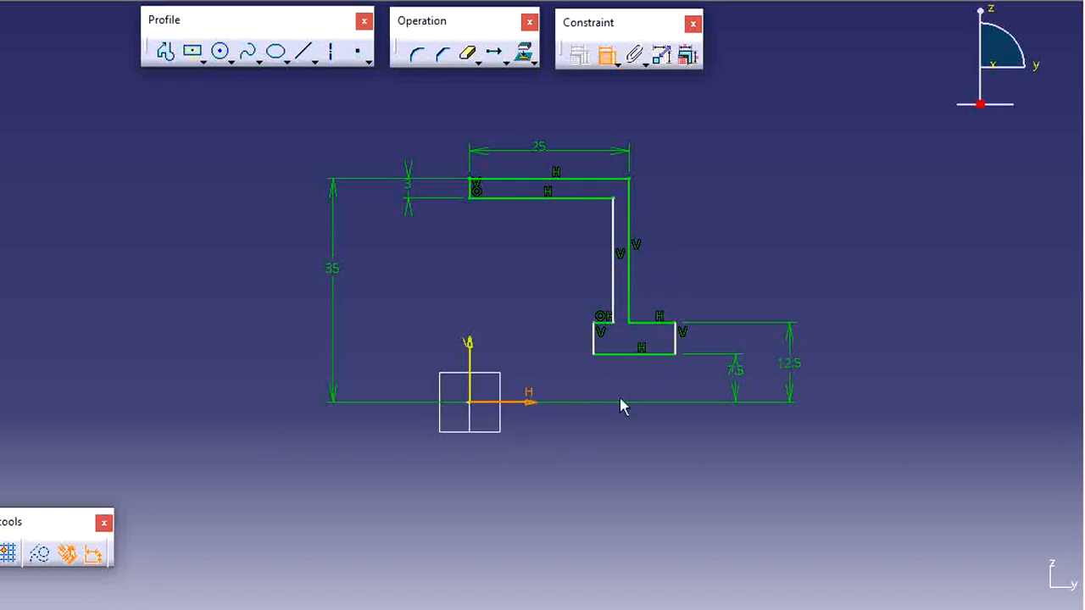
key("ctrl+z")
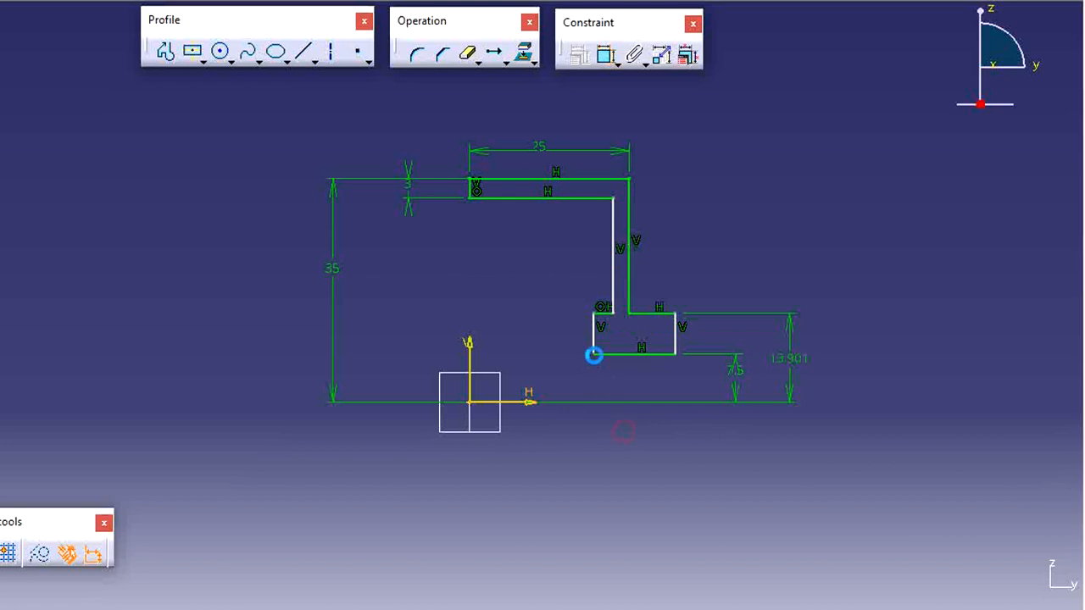
double_click(789, 364)
type("25/2")
key("Return")
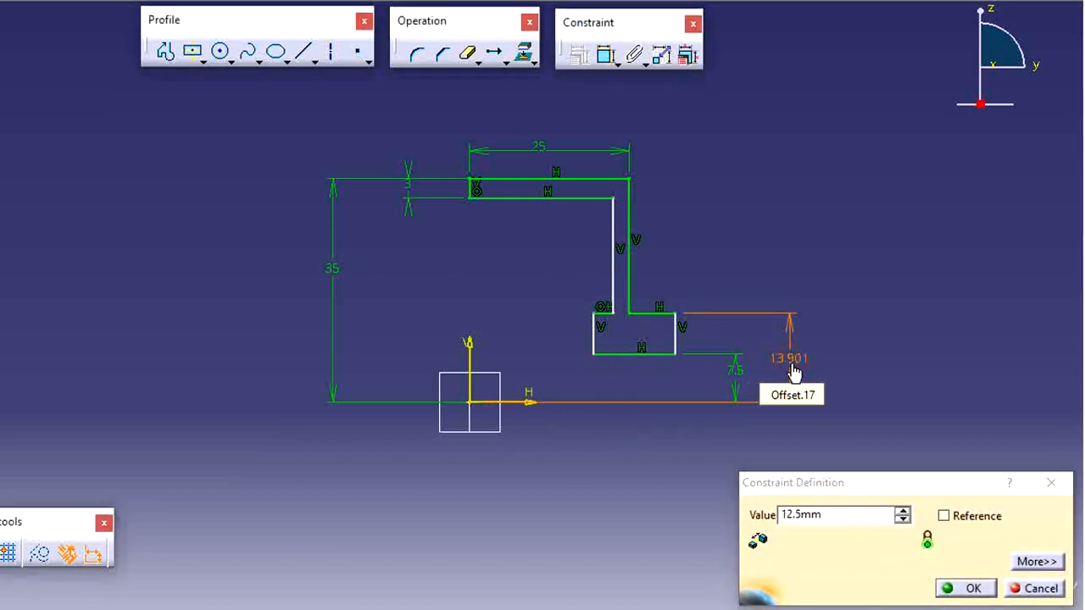
key("Return")
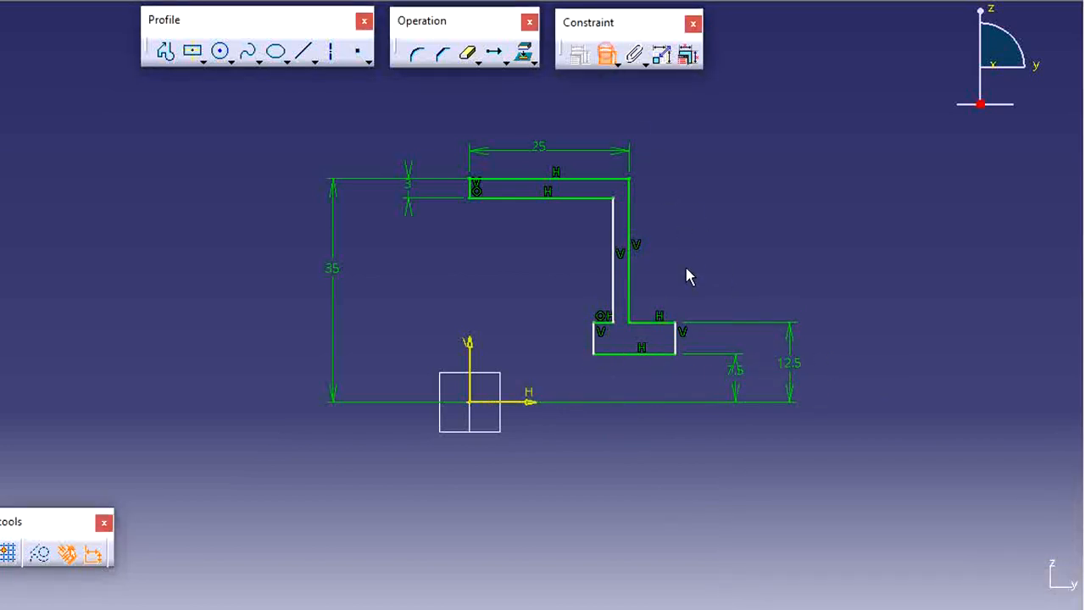
- Dimension the gap between the web's two vertical lines and set the thickness to 3 mm
left_click(615, 291)
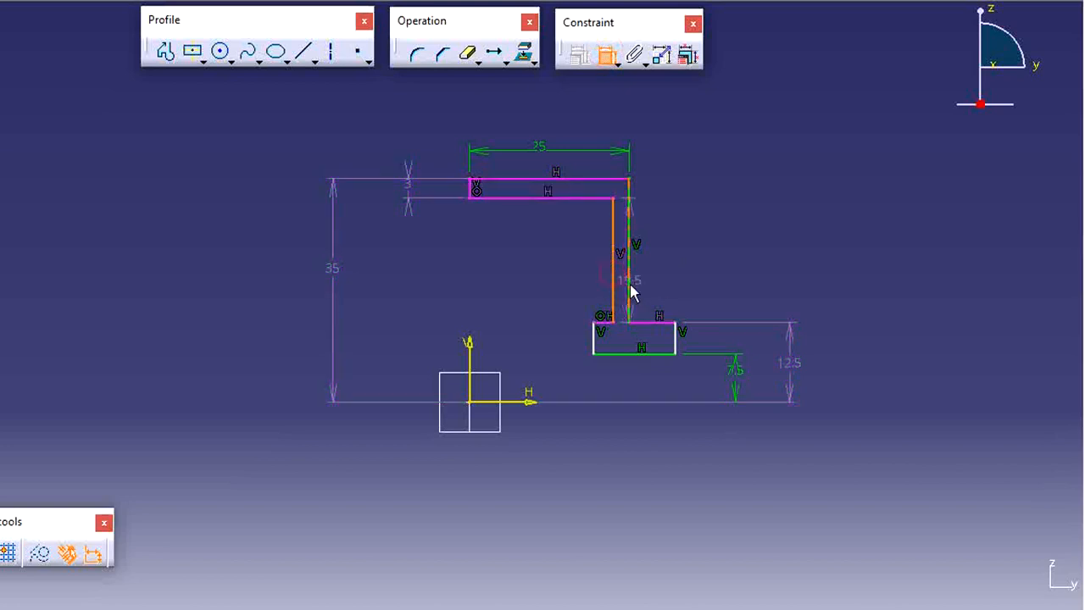
left_click(631, 288)
left_click(688, 263)
double_click(695, 259)
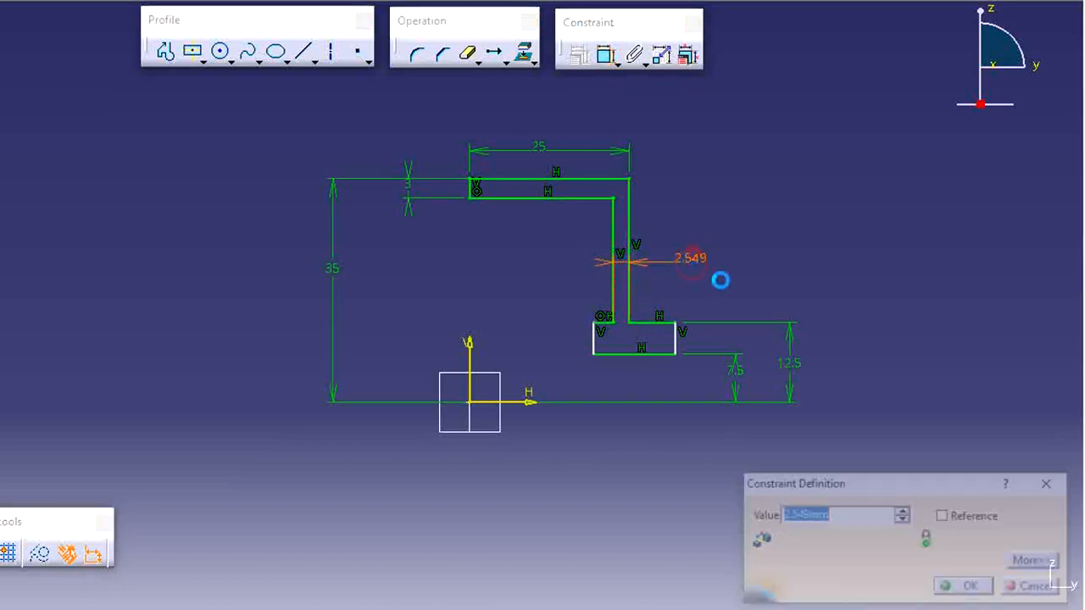
type("3")
key("Return")
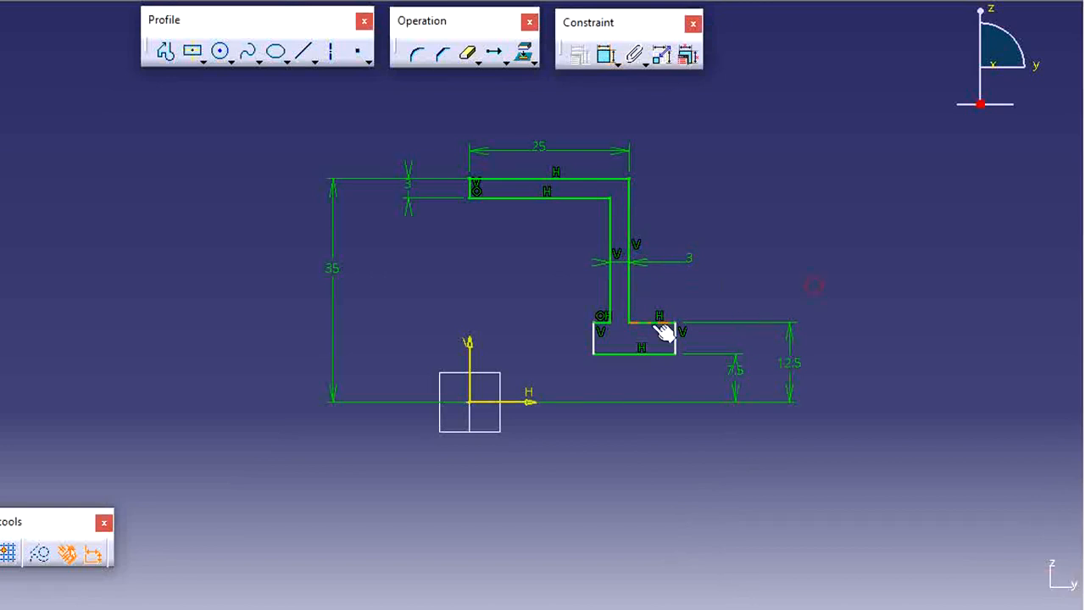
- Dimension the base's lower edge and set its length to 10 mm
left_click(634, 353)
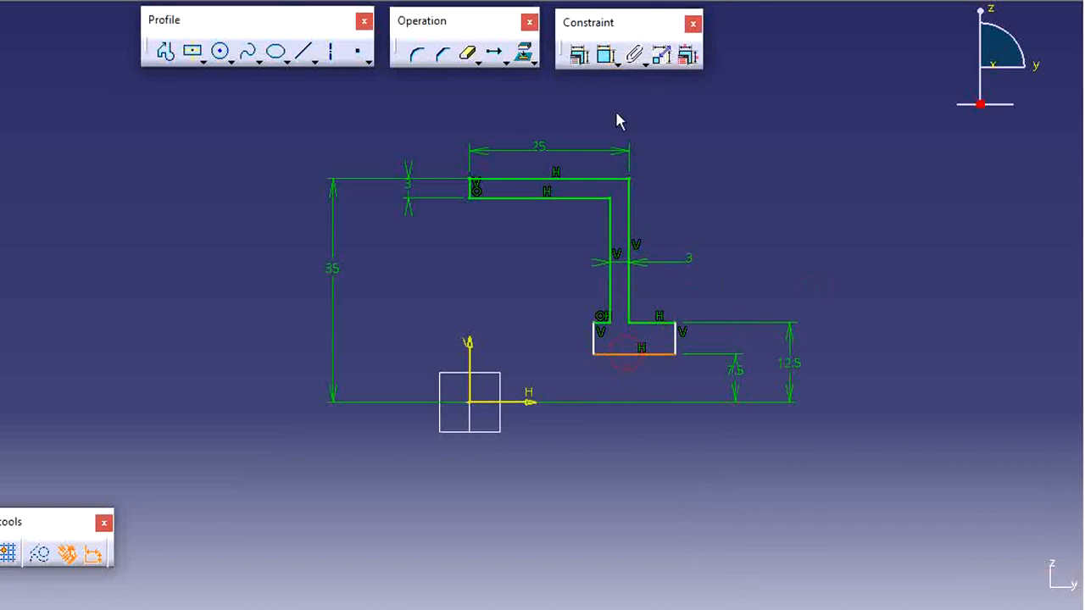
left_click(603, 56)
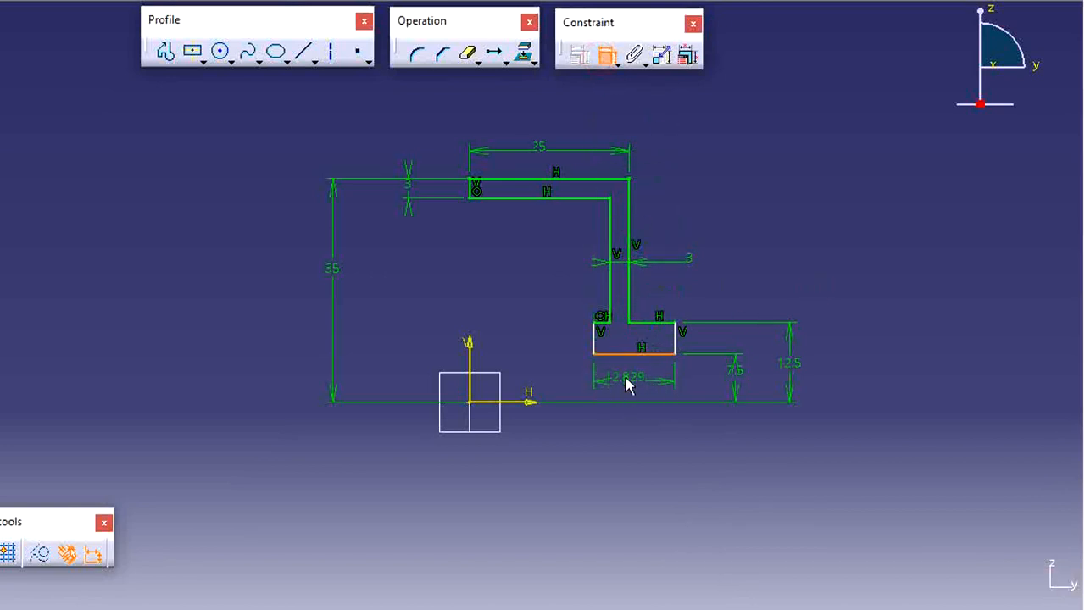
left_click(632, 376)
double_click(635, 369)
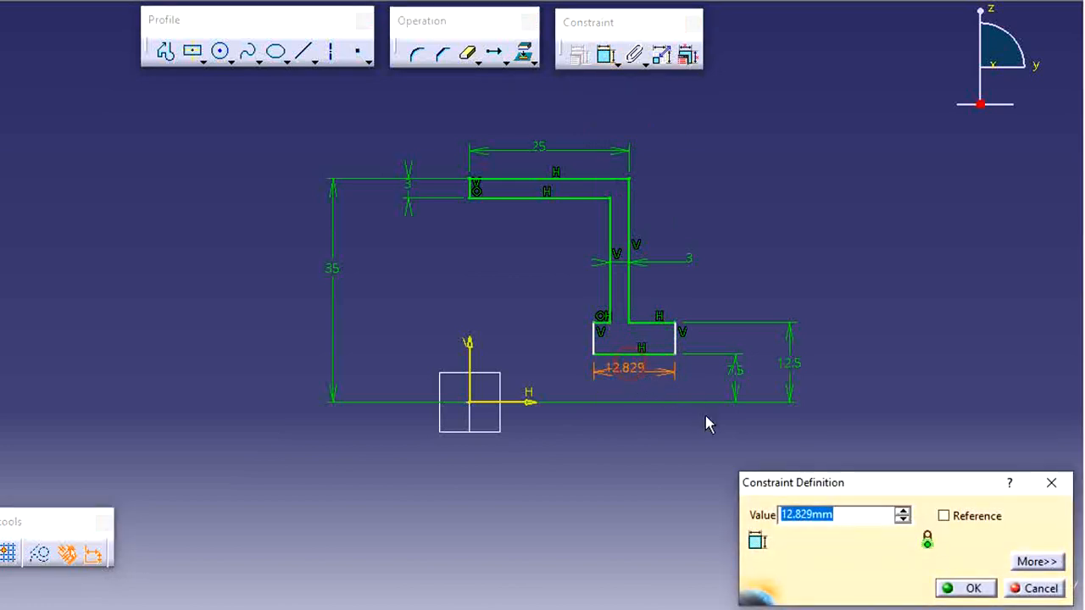
type("10")
key("Return")
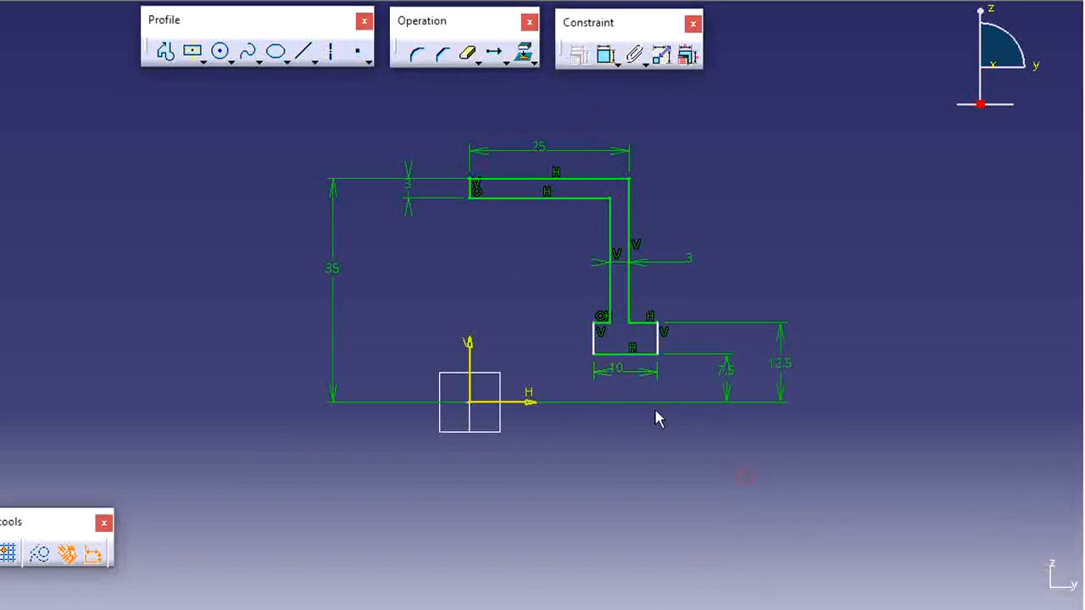
- Dimension the horizontal gap between the web's inner vertical line and the base's inner side and set it to 2 mm
left_click(606, 56)
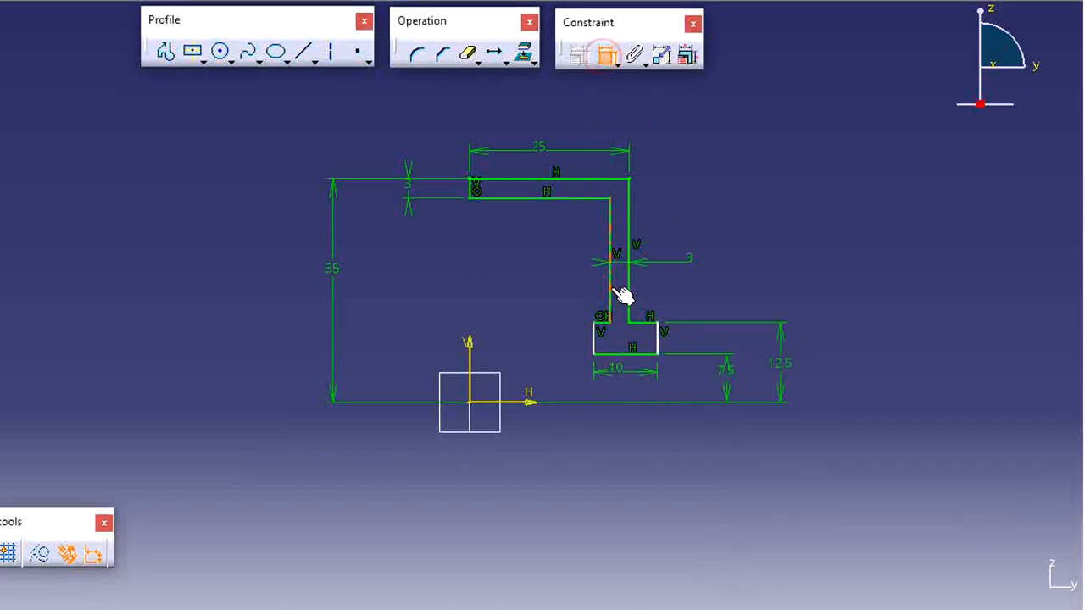
left_click(611, 288)
left_click(602, 348)
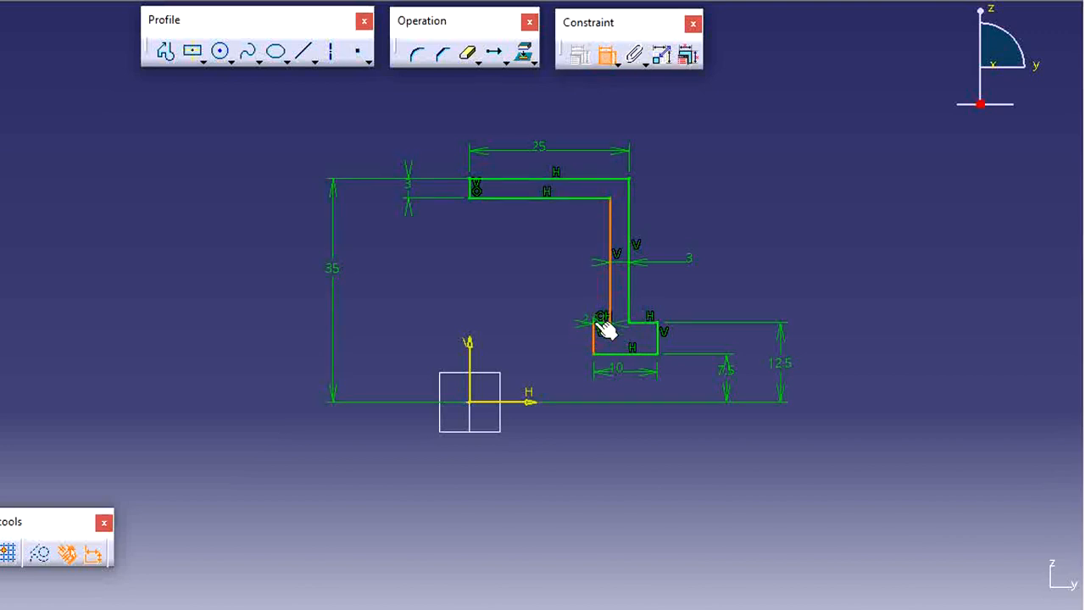
left_click(586, 294)
double_click(587, 294)
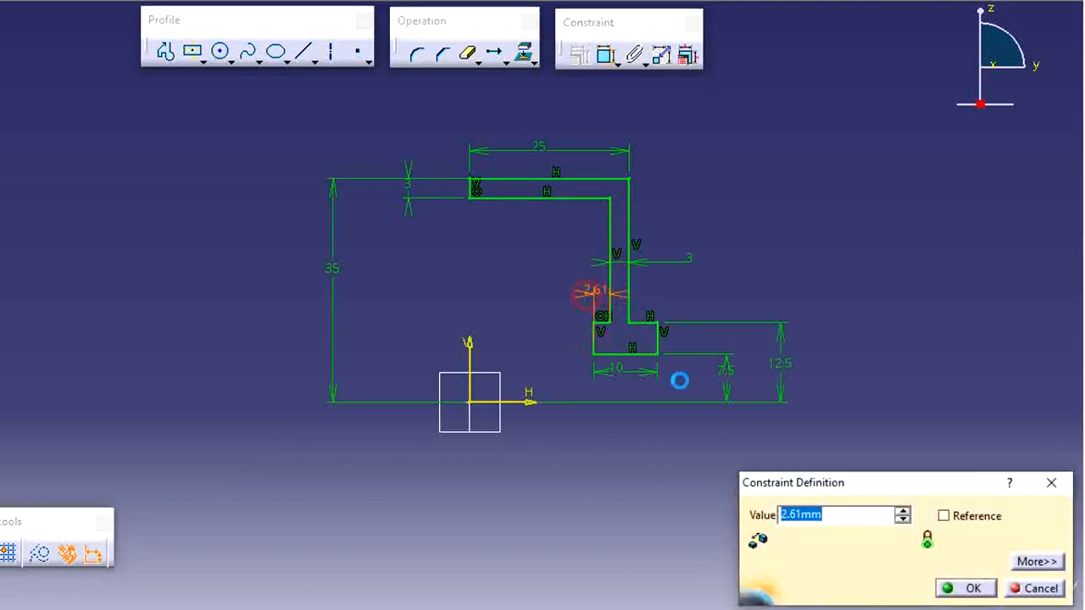
type("3")
key("Return")
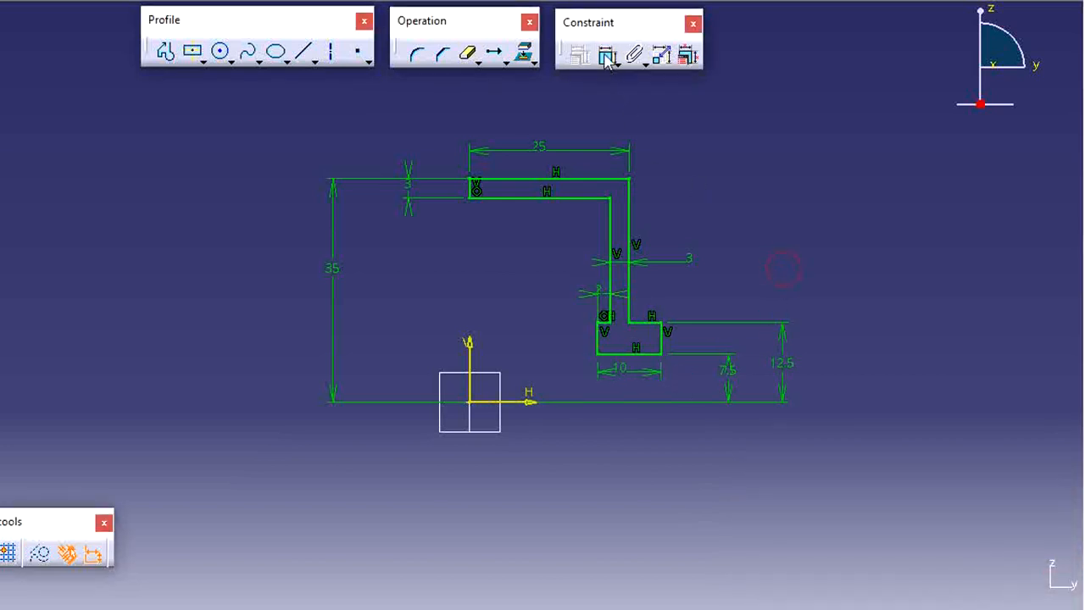
- Round the base's outer upper corner with the Corner tool and set its radius to 2 mm
left_click(418, 57)
mouse_move(720, 440)
middle_mouse_down()
mouse_move(703, 402)
mouse_move(679, 388)
middle_mouse_up()
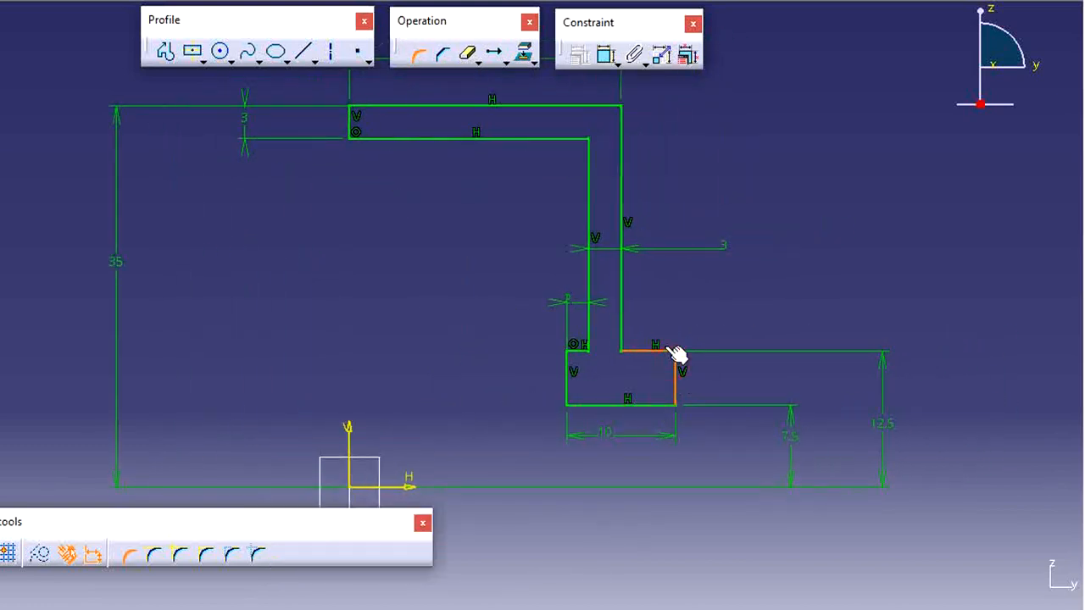
left_click(678, 354)
left_click(666, 359)
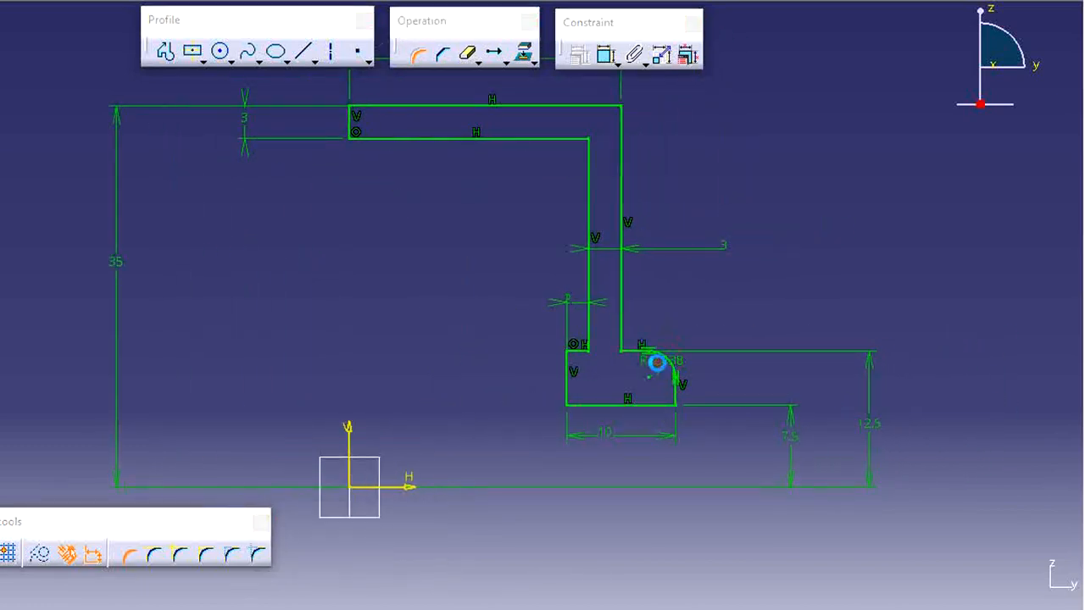
double_click(669, 361)
type("2")
key("Return")
- Round the inner corner between the flange and the web and set its radius to 7 mm
mouse_move(716, 319)
middle_mouse_down()
mouse_move(735, 363)
mouse_move(745, 456)
middle_mouse_up()
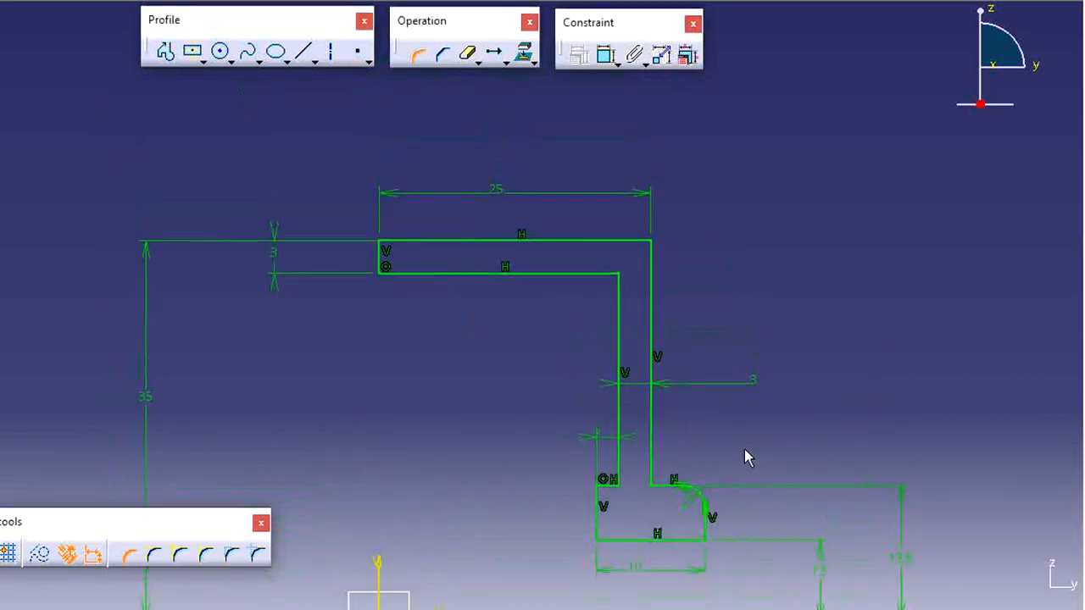
left_click(617, 274)
left_click(610, 304)
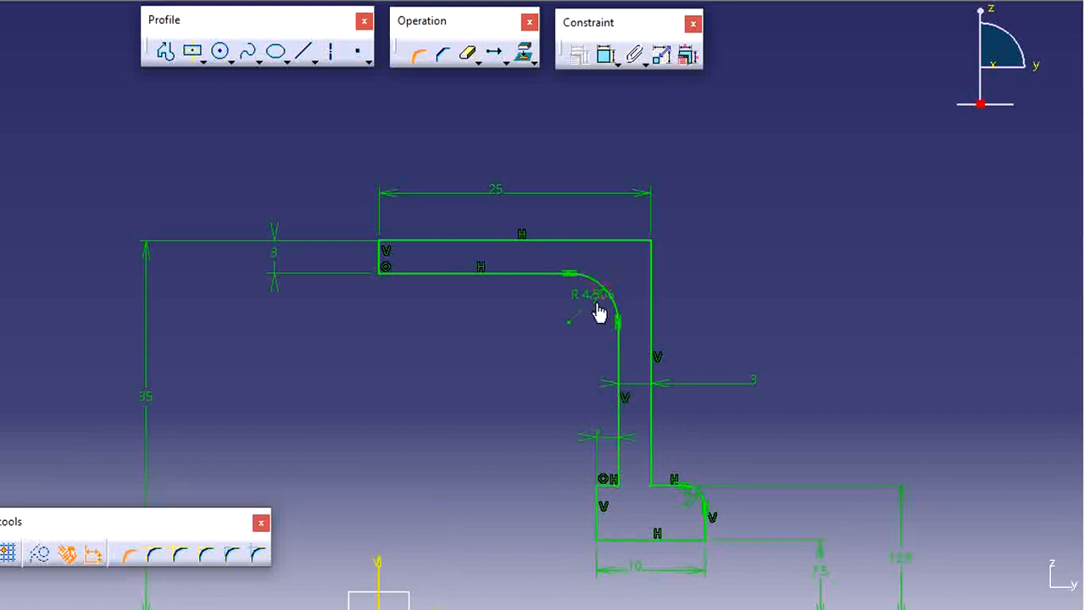
double_click(588, 296)
type("7mm")
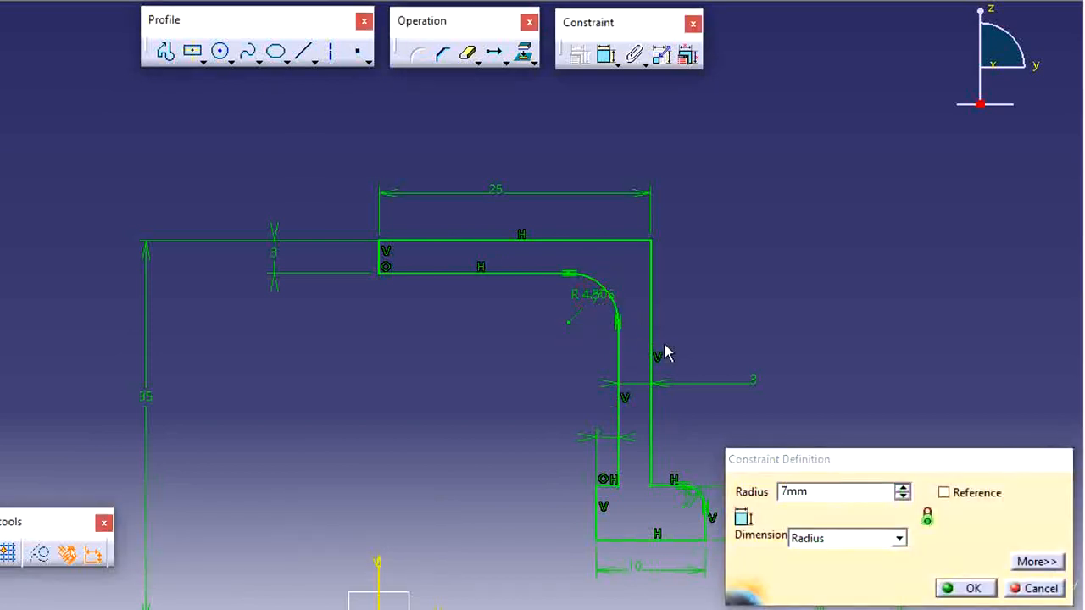
key("Return")
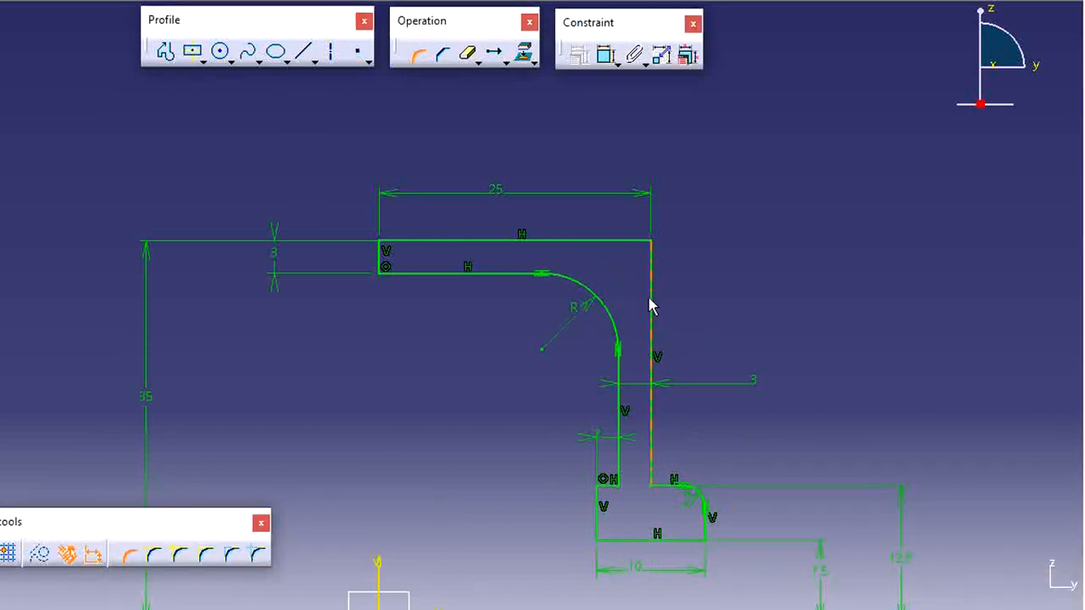
- Round the outer corner between the flange and the web and set its radius to 10 mm
left_click(631, 248)
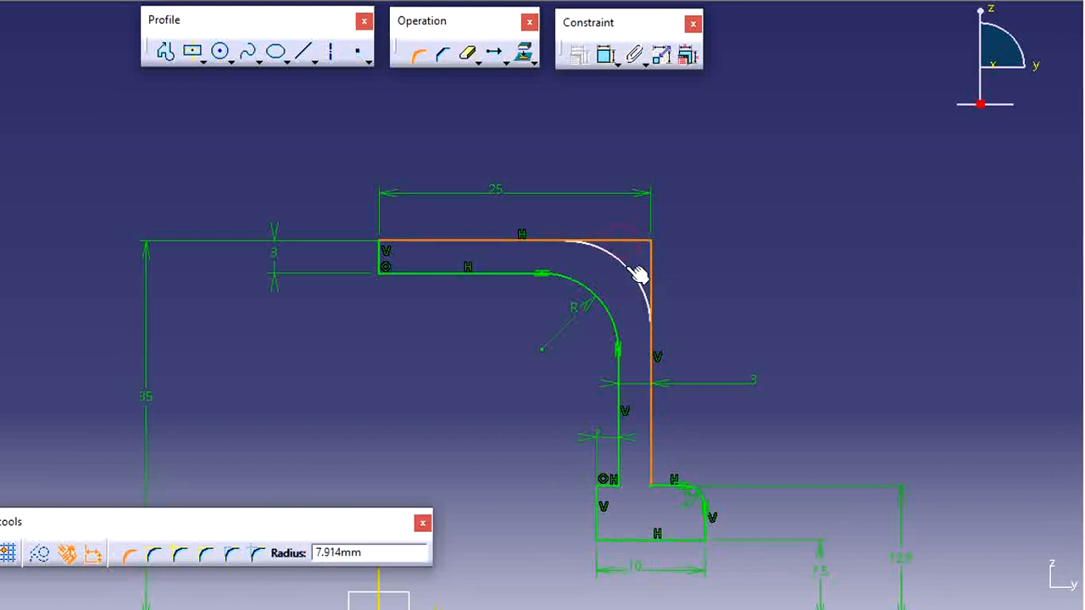
left_click(641, 274)
left_click(541, 366)
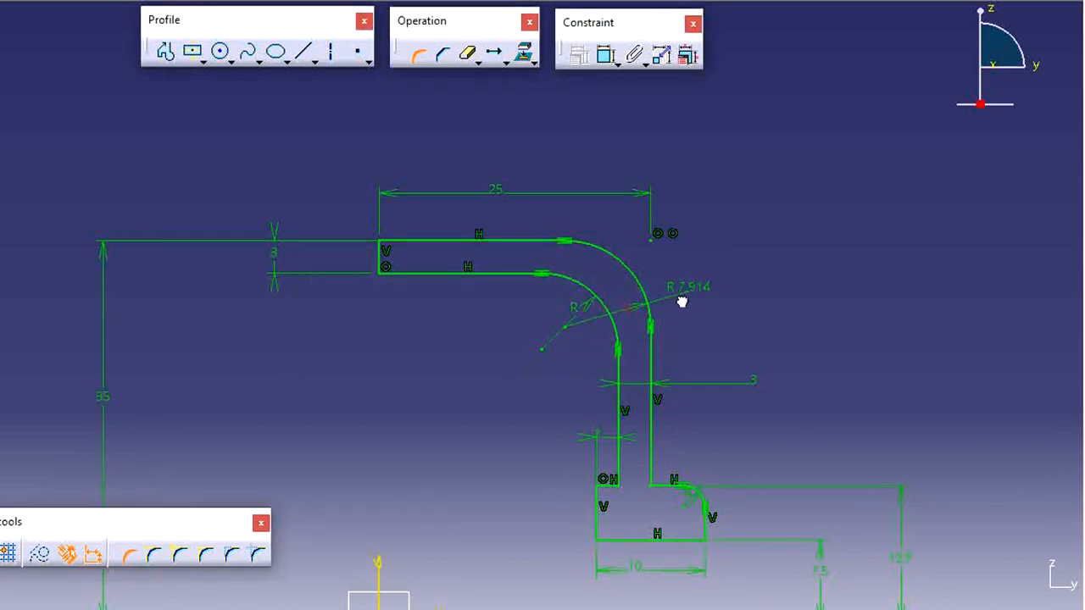
double_click(714, 288)
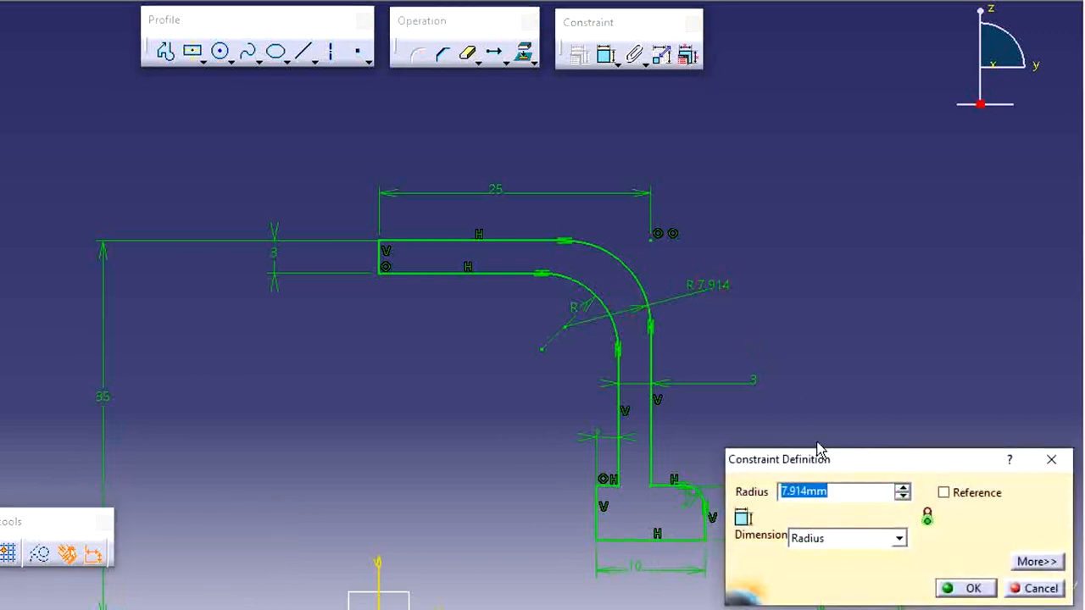
type("10")
key("Return")
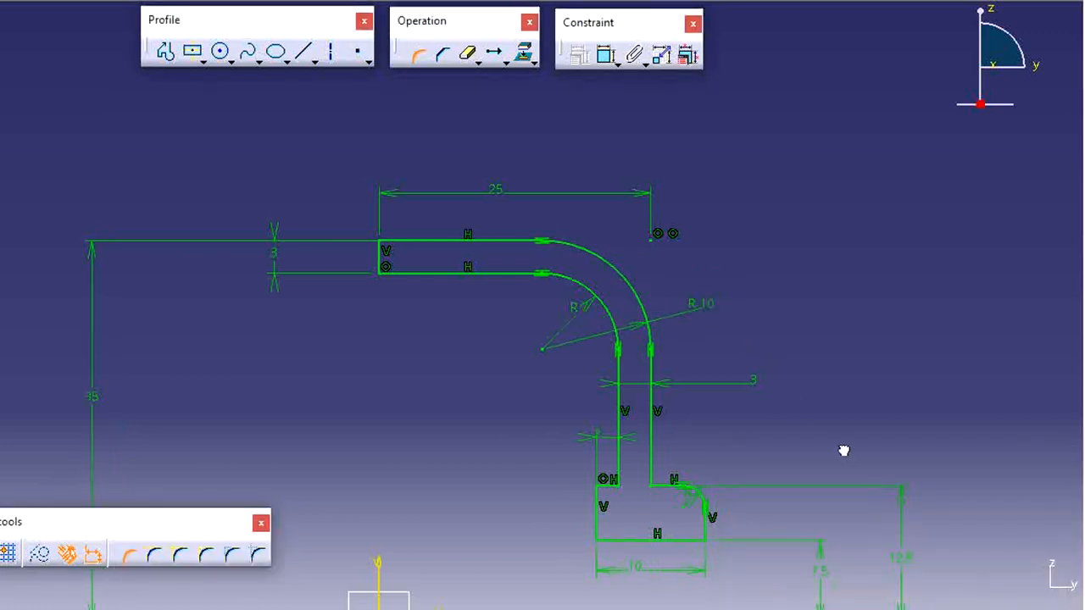
- Exit the sketch and create a 360-degree Shaft from the profile, using the sketch's horizontal direction as the axis
mouse_move(843, 451)
middle_mouse_down()
mouse_move(867, 364)
mouse_move(867, 392)
middle_mouse_up()
left_click(869, 366)
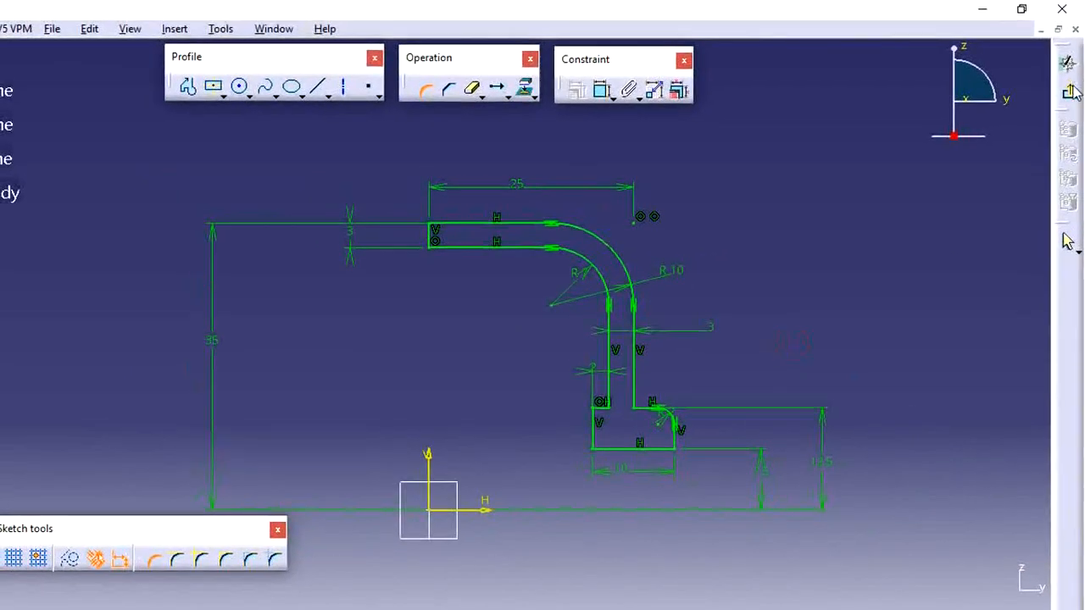
left_click(1070, 91)
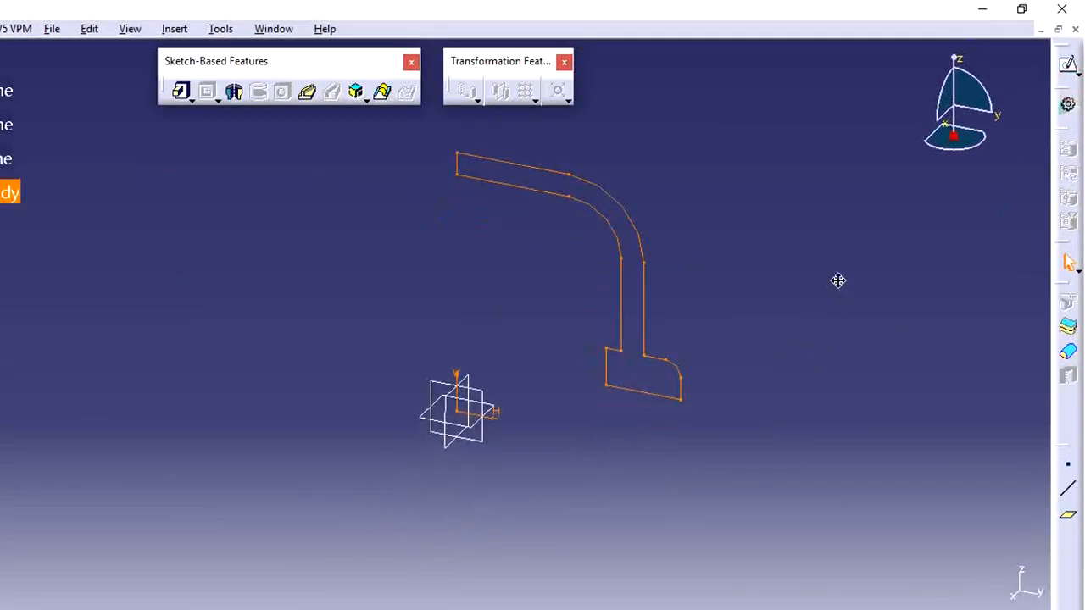
left_click(235, 93)
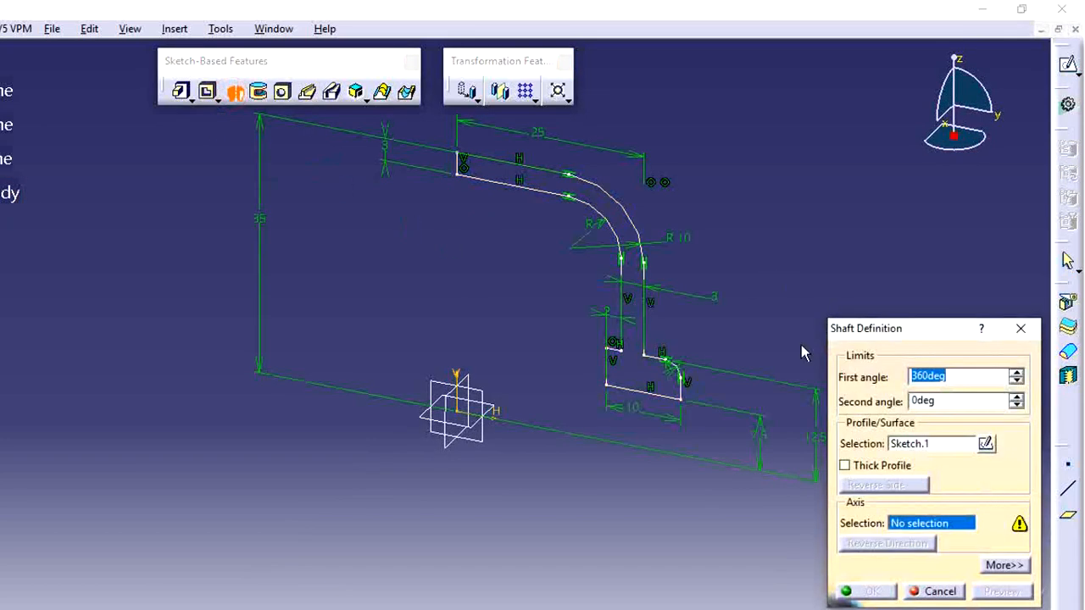
left_click(901, 525)
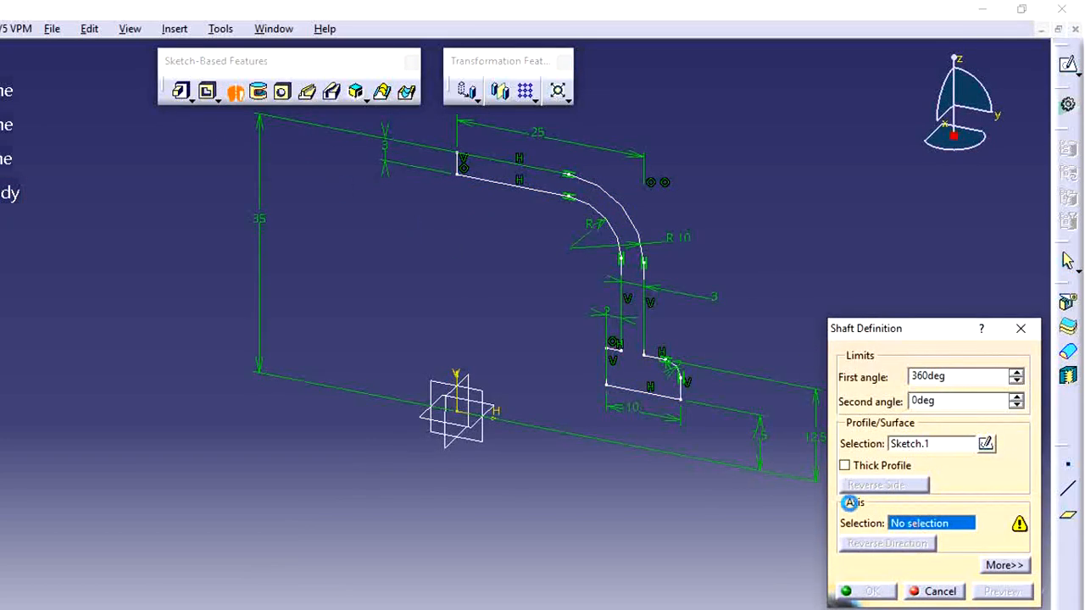
left_click(482, 424)
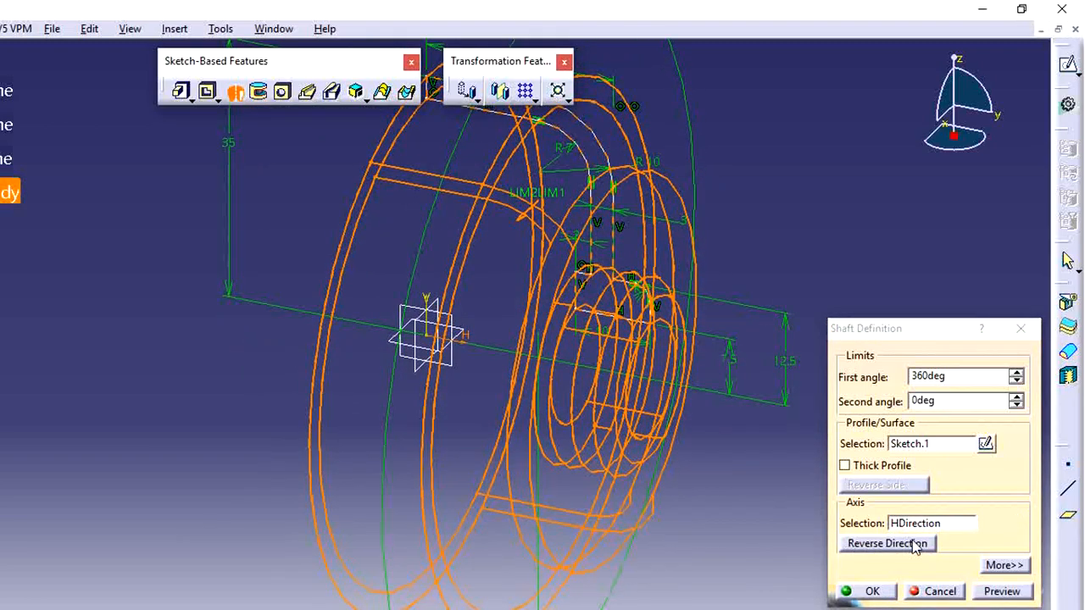
left_click(1003, 593)
left_click(872, 592)
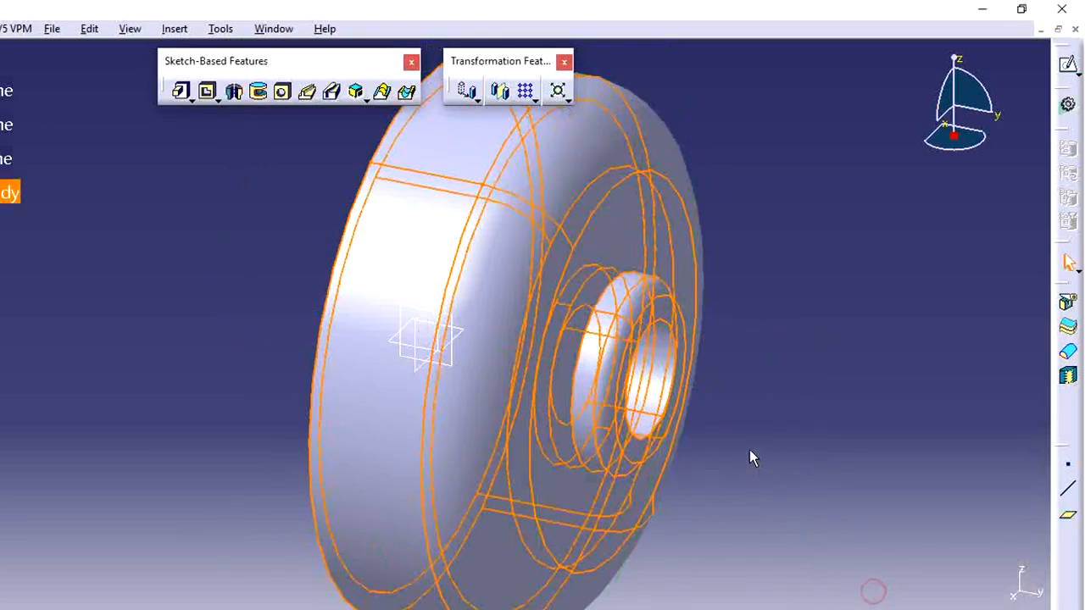
- Start a new sketch on the flat end face of the wheel's open rim
middle_click_drag(746, 381, 602, 397)
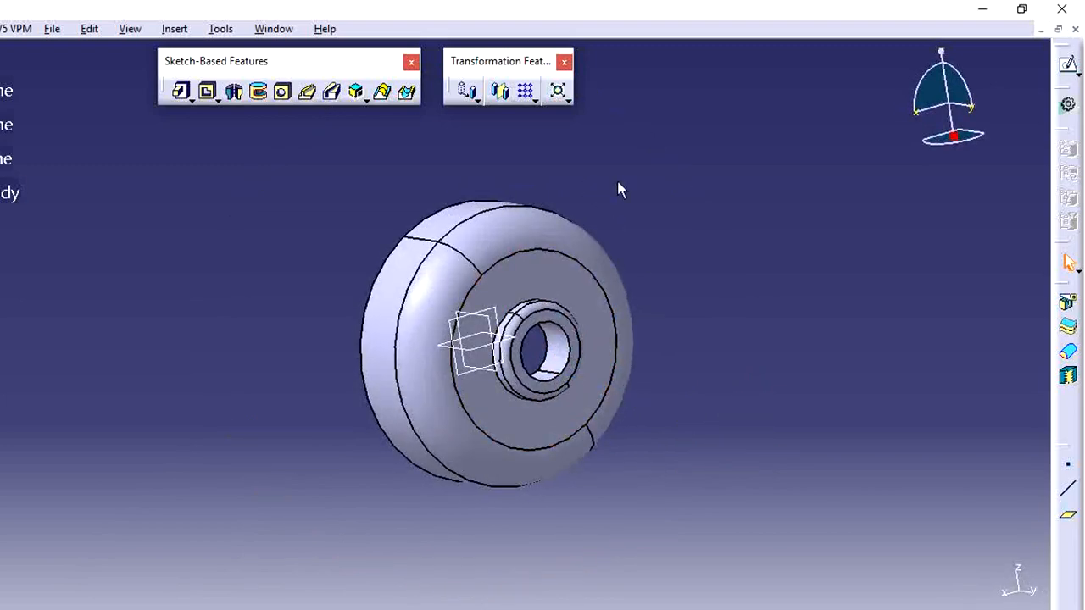
left_click(1068, 65)
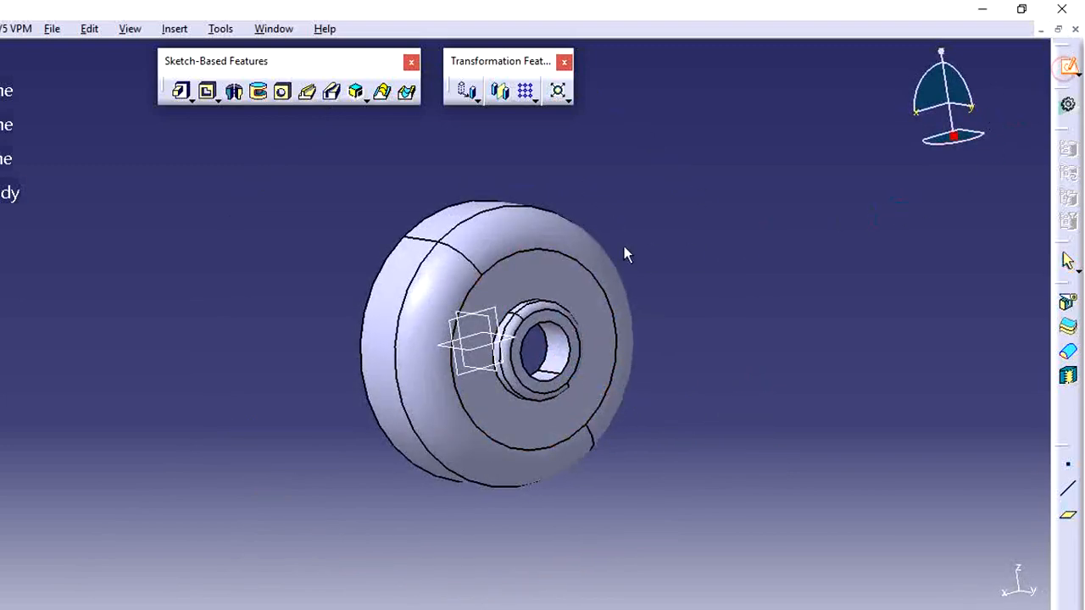
middle_click_drag(624, 254, 465, 215)
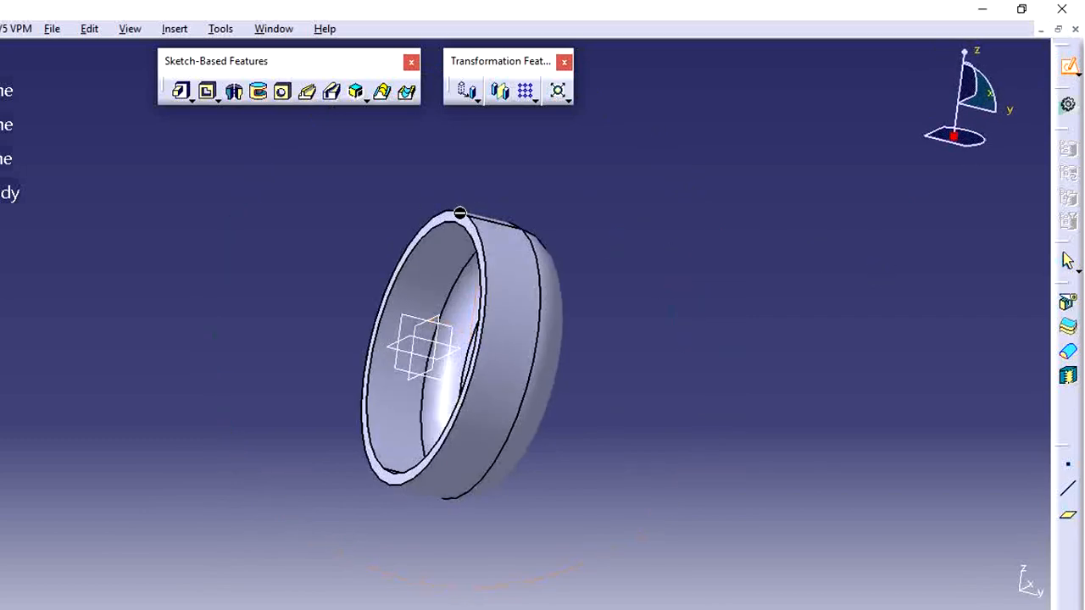
left_click(460, 213)
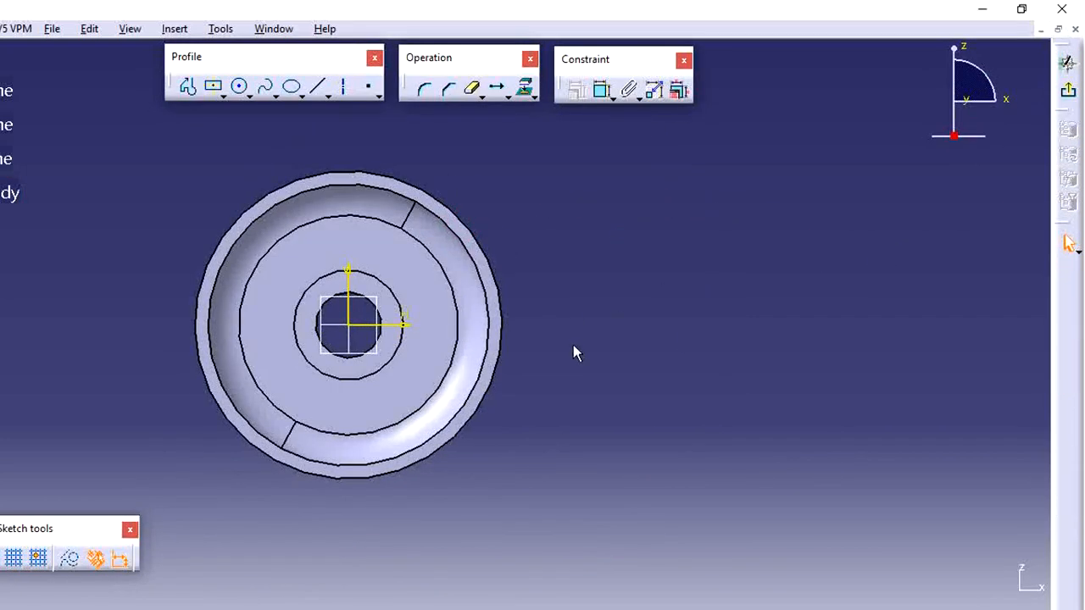
- Project the wheel's outer circular edge into the sketch, working from the closed side
mouse_move(574, 352)
middle_mouse_down()
mouse_move(707, 369)
mouse_move(569, 569)
mouse_move(717, 457)
mouse_move(726, 427)
middle_mouse_up()
middle_click_drag(755, 384, 755, 405)
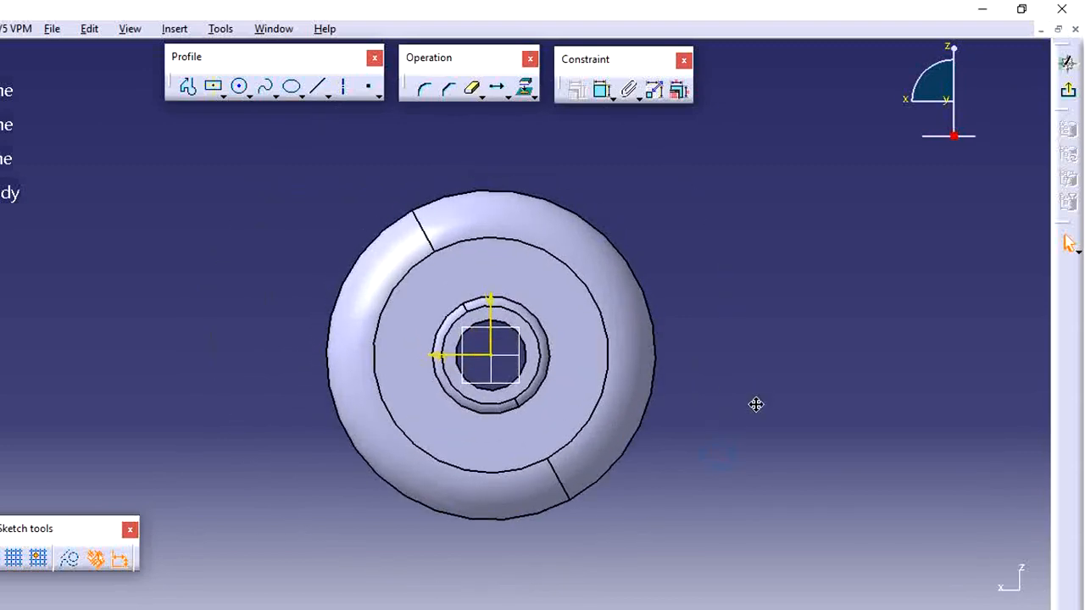
left_click(524, 87)
left_click(583, 220)
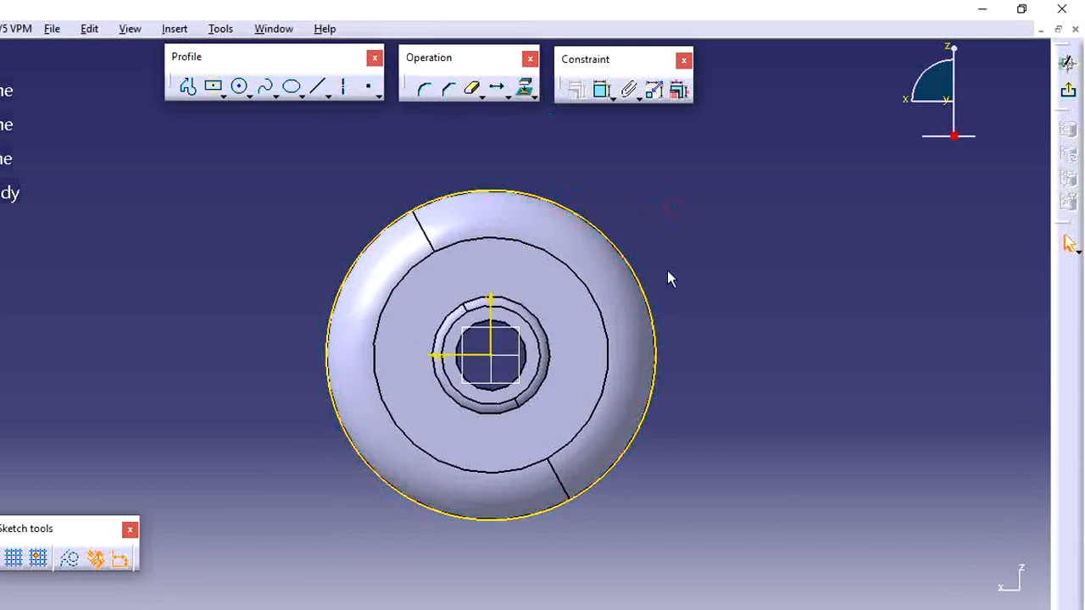
- Draw two concentric circles of about 3 mm and 9 mm radius, centred on the vertical axis about 51.6 mm above the origin
middle_click_drag(667, 273, 739, 300)
left_click(241, 88)
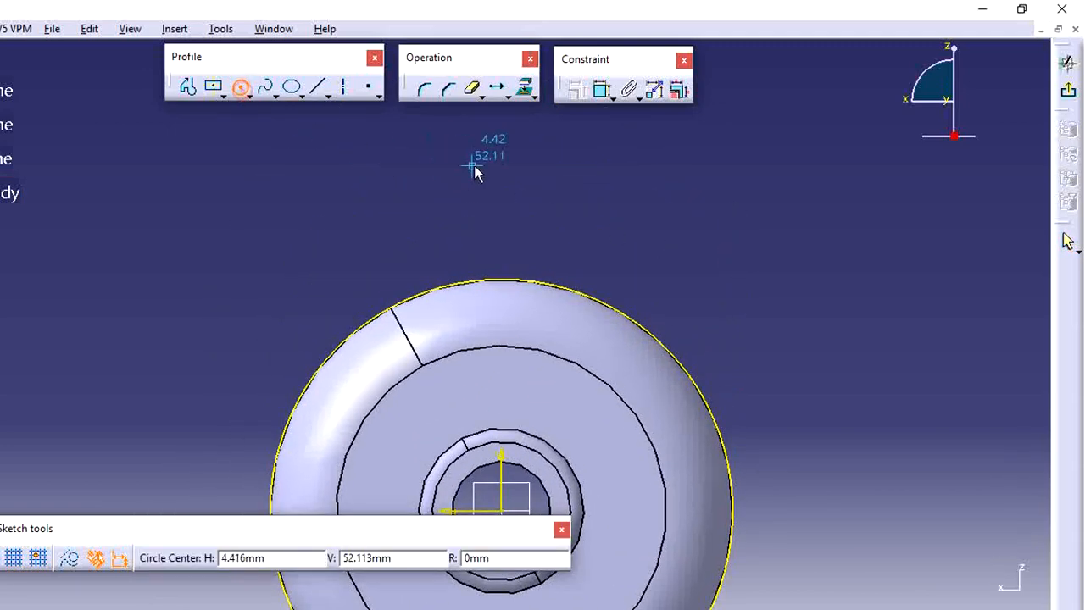
left_click(500, 169)
left_click(512, 186)
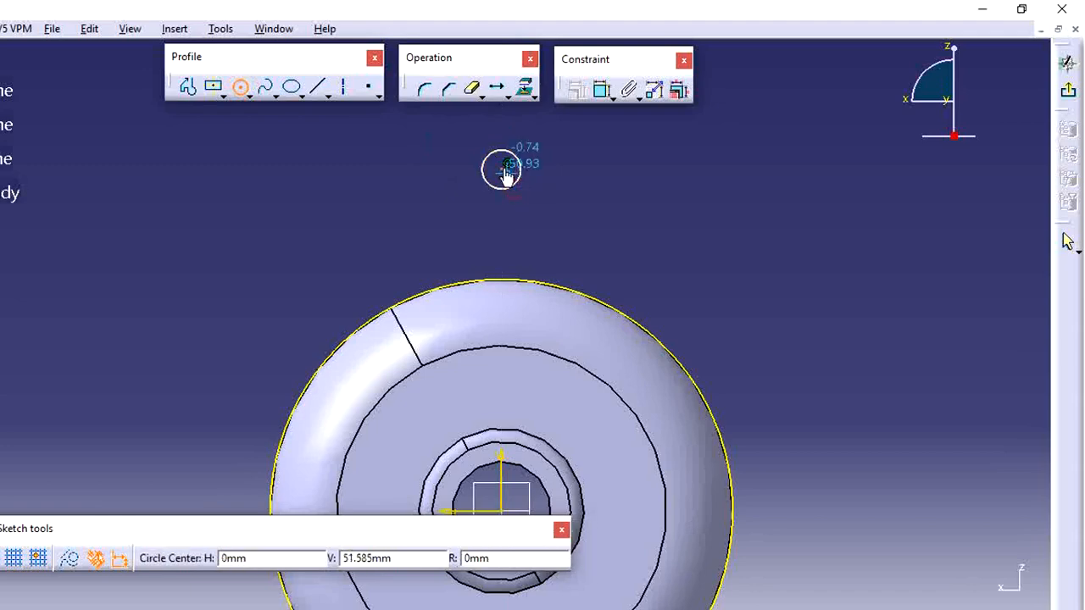
left_click(501, 170)
left_click(547, 212)
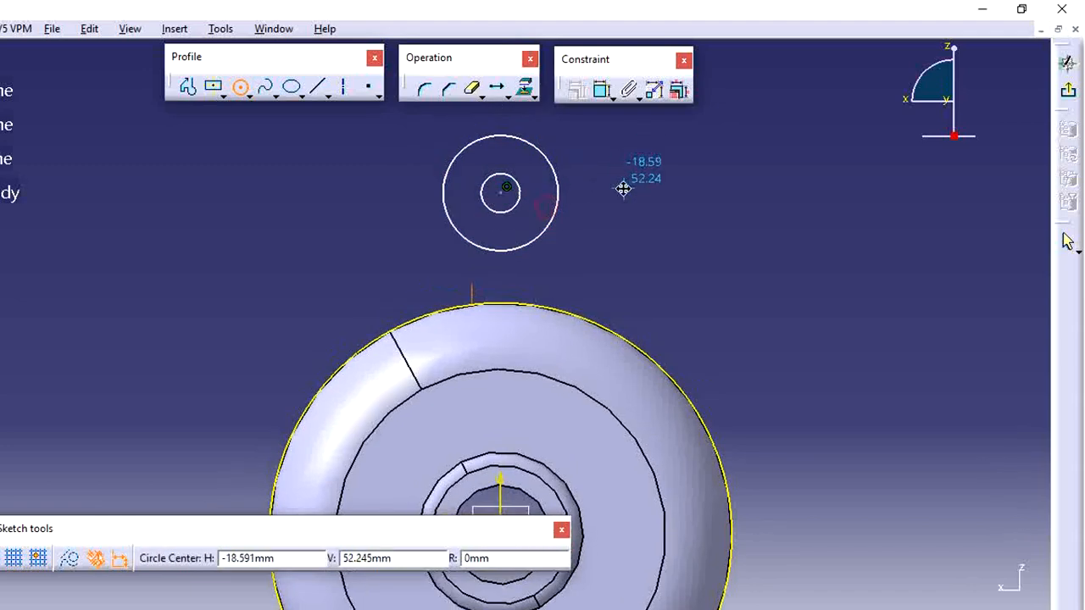
- Dimension the inner circle above the wheel and set its radius to 8 mm
left_click(602, 90)
left_click(519, 196)
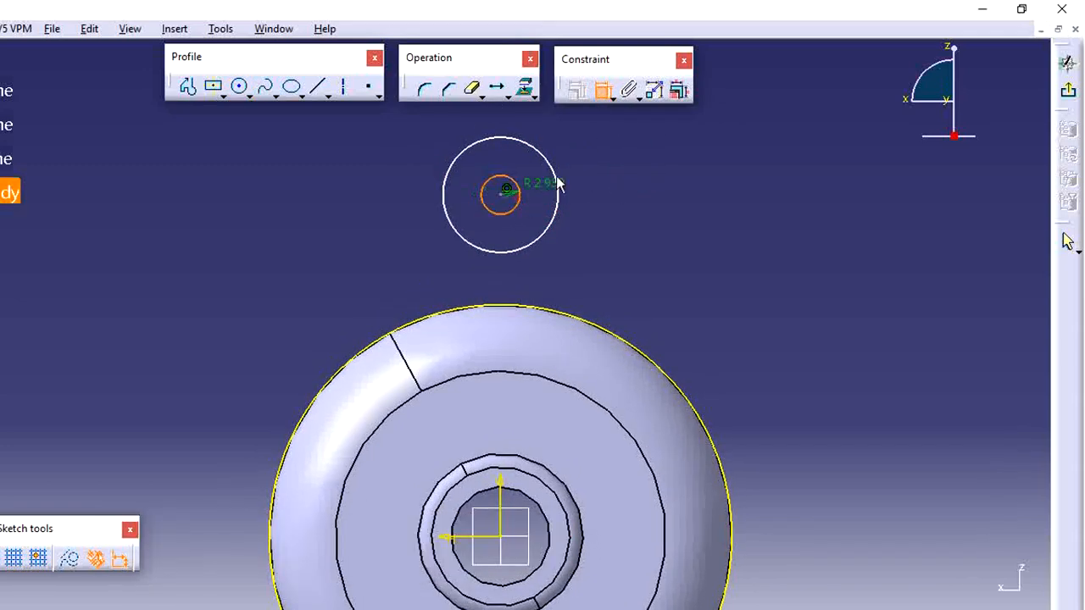
double_click(614, 172)
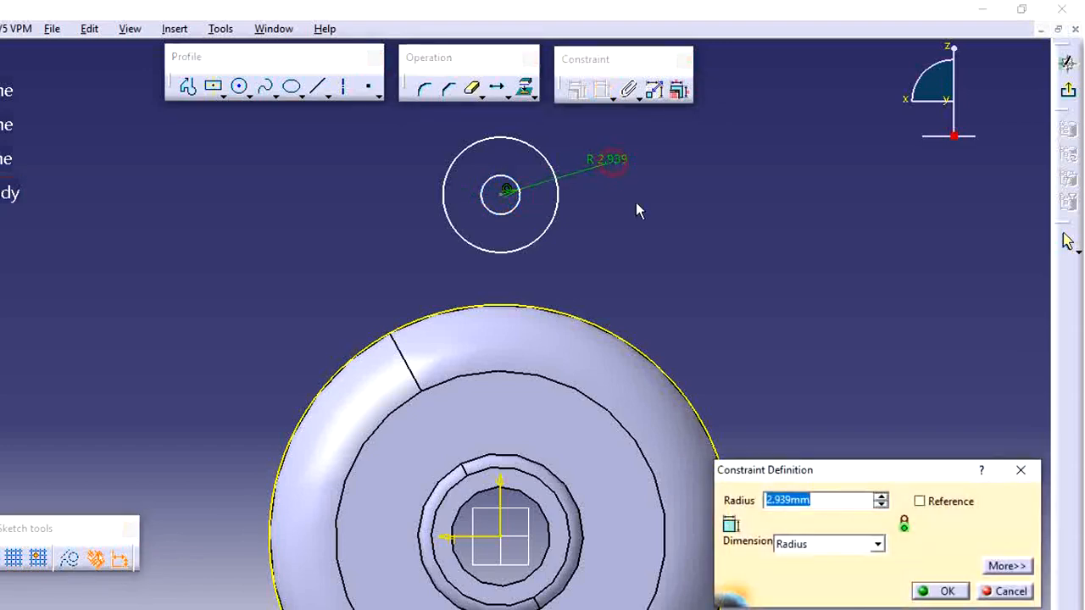
type("8")
key("Tab")
key("Return")
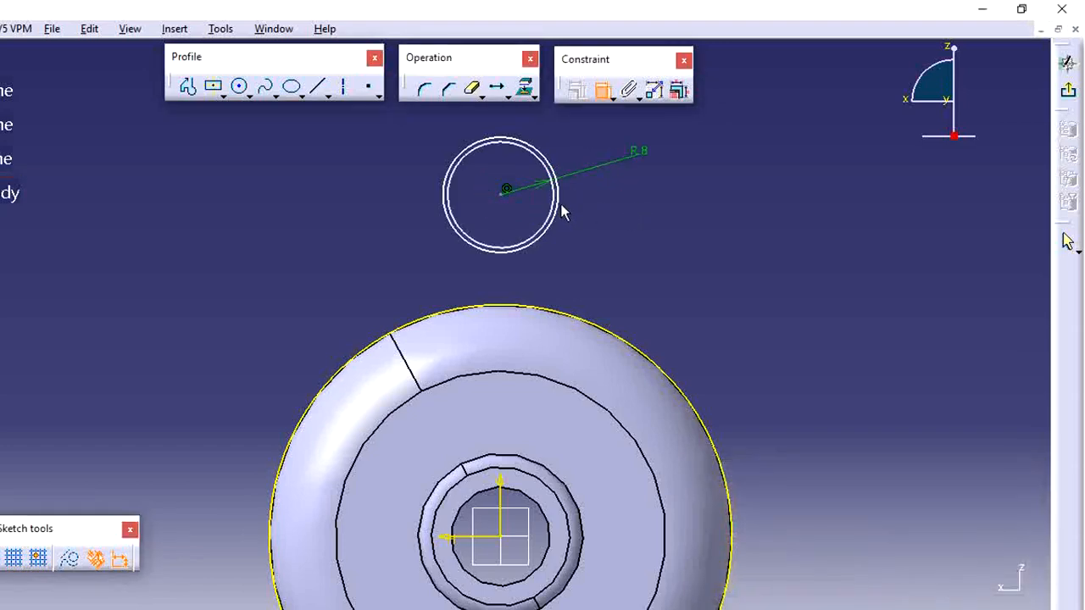
- Dimension the other concentric circle above the wheel as a diameter and set it to 8 mm
left_click(558, 212)
double_click(670, 204)
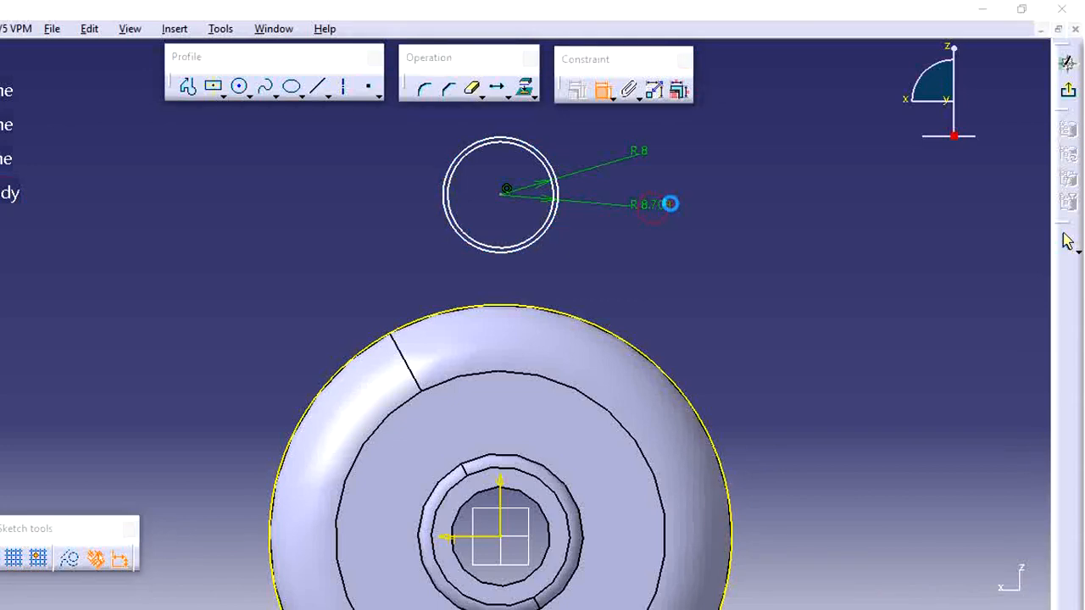
left_click(860, 547)
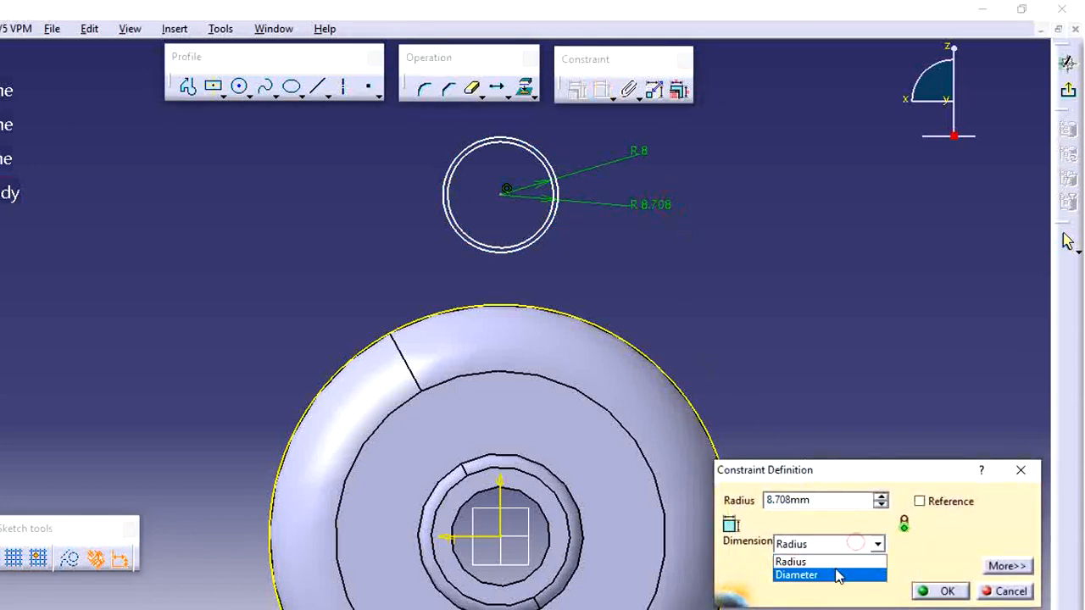
left_click(835, 573)
type("8")
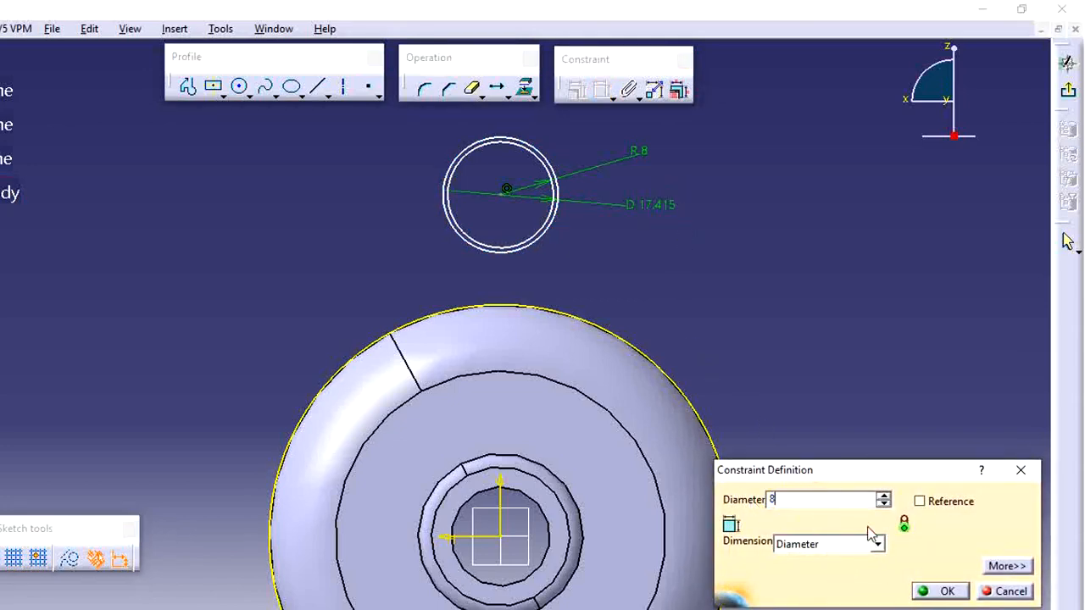
left_click(939, 591)
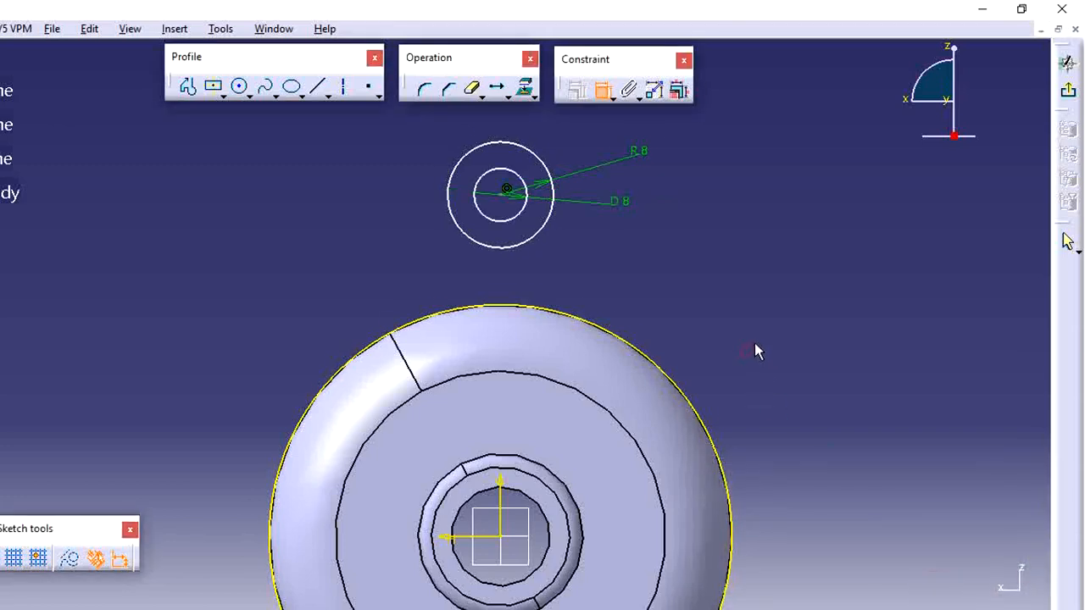
- Dimension the vertical distance from the horizontal axis to the concentric circles' centre and set it to 42.5 mm
middle_click_drag(755, 351, 754, 369)
middle_click_drag(714, 338, 721, 301)
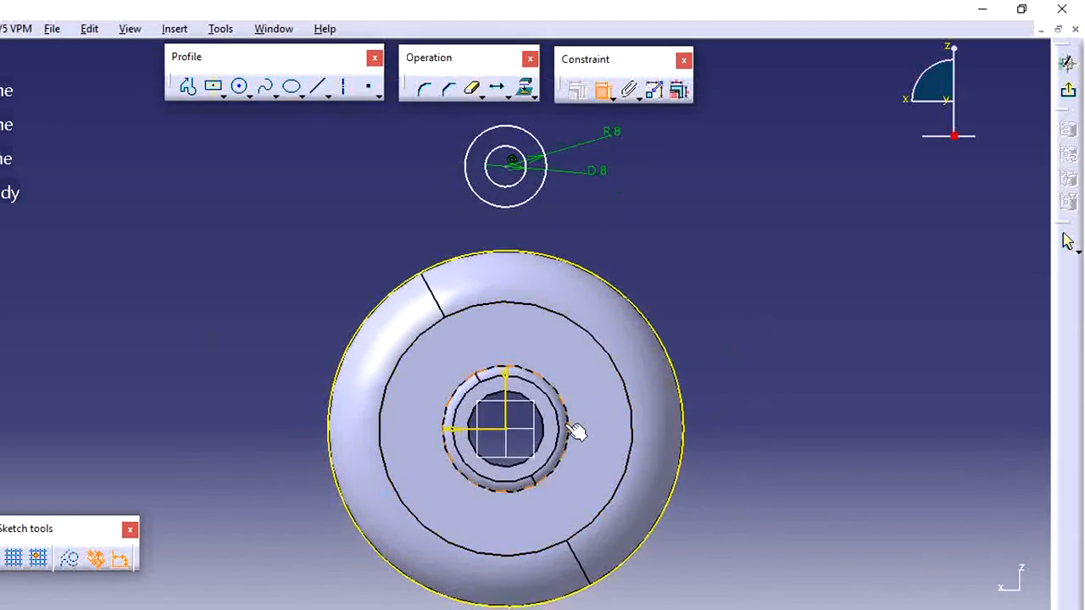
left_click(495, 434)
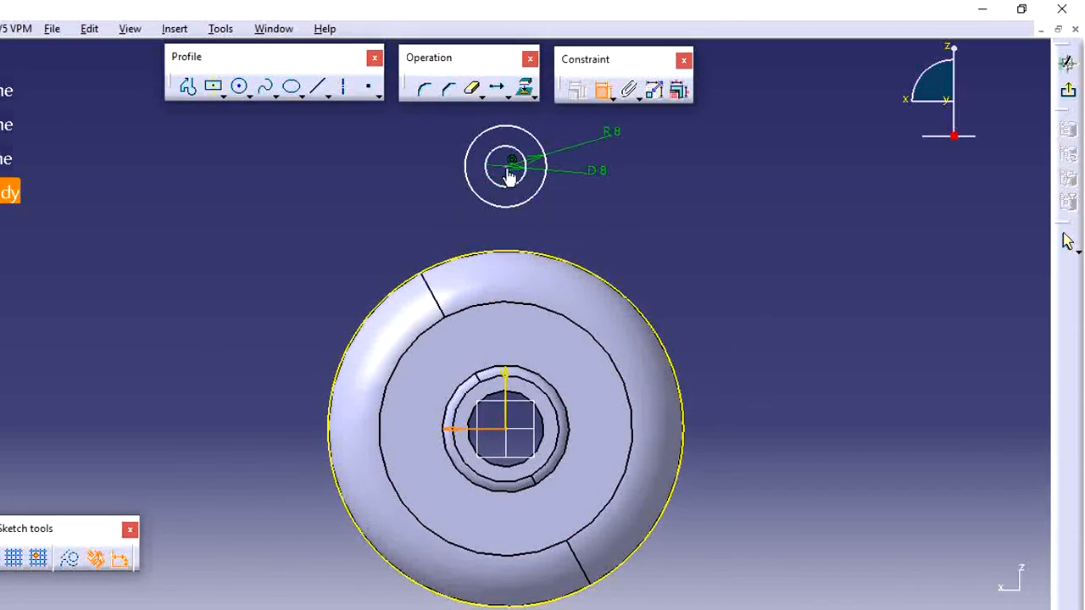
left_click(508, 175)
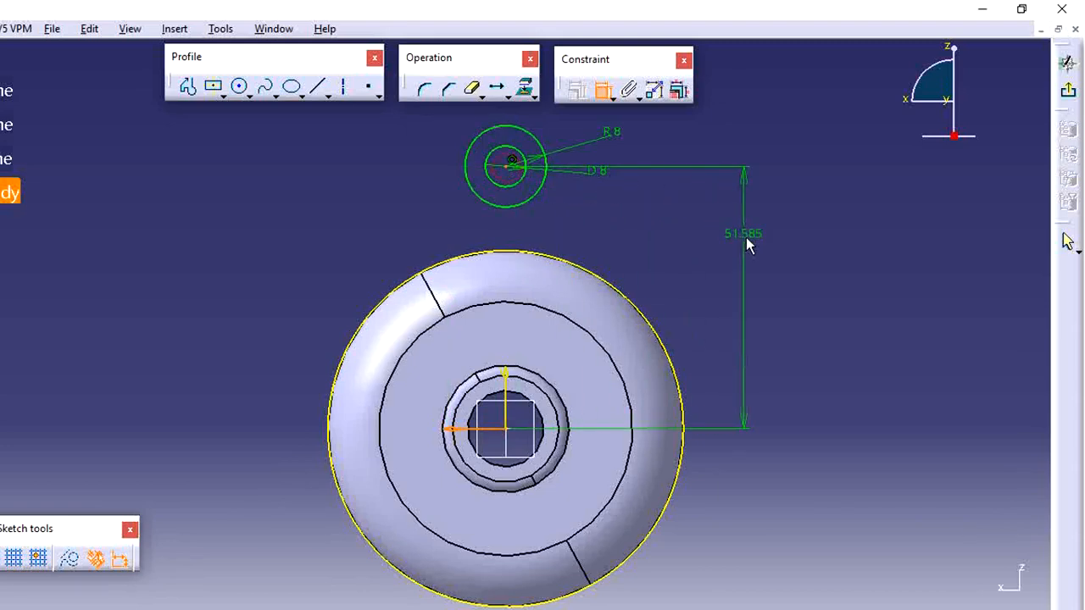
left_click(743, 238)
double_click(744, 236)
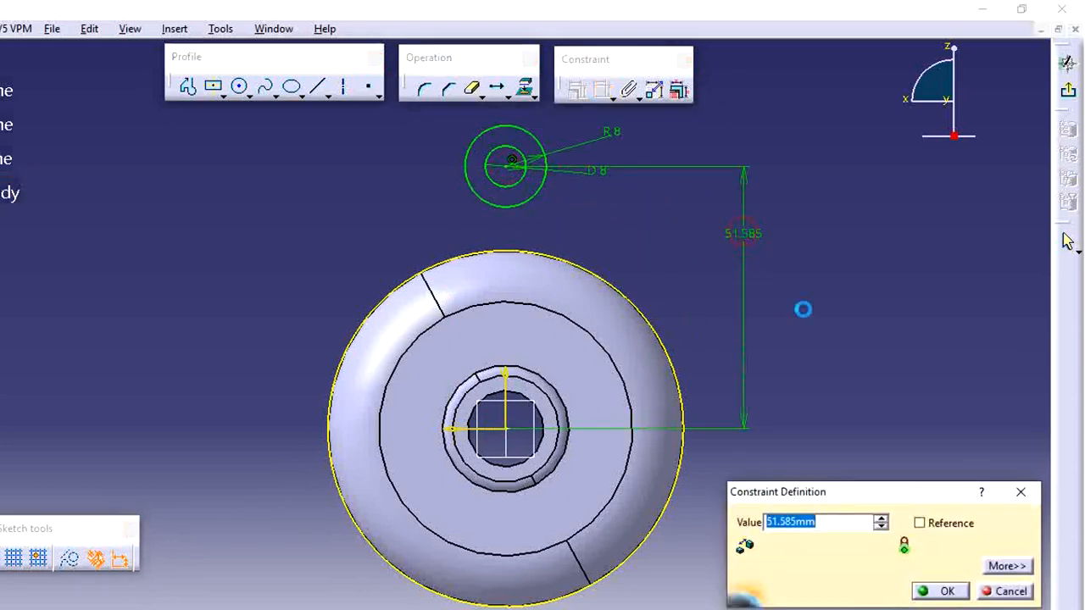
type("42.5")
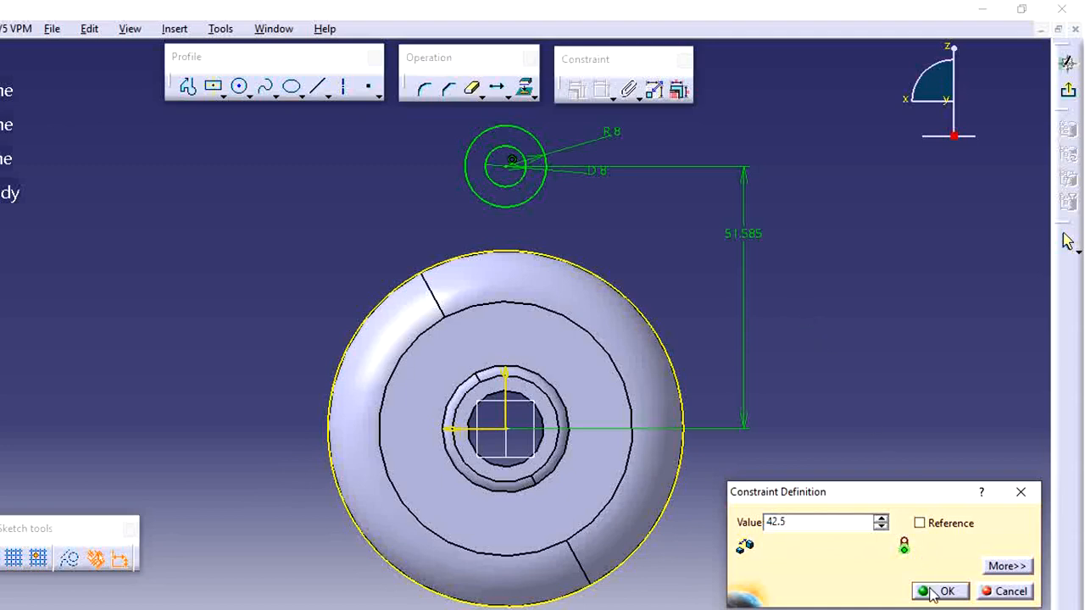
left_click(932, 591)
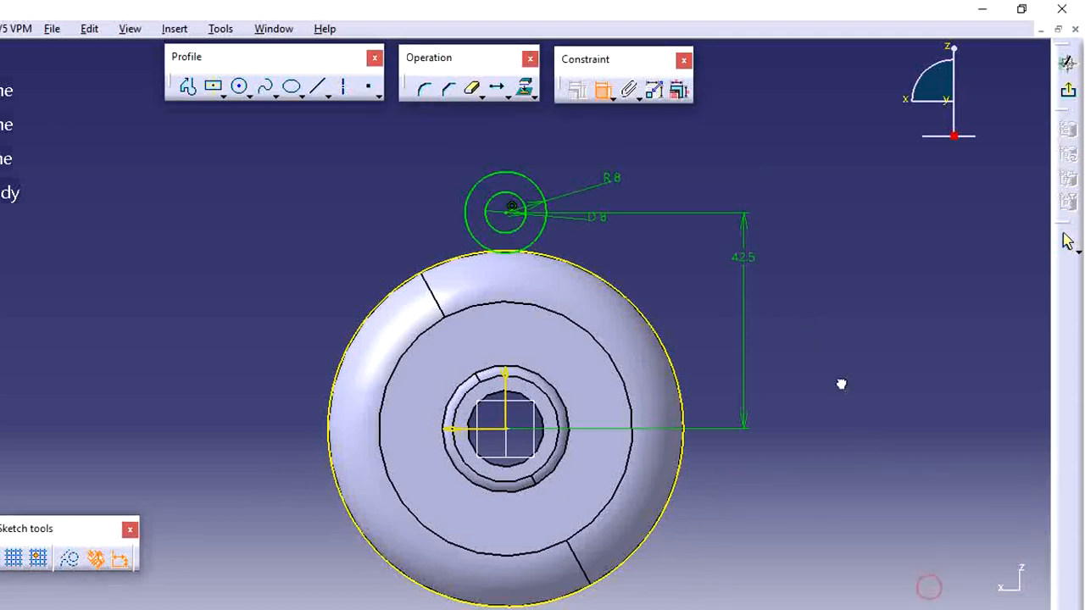
- Draw two vertical lines from the 8 mm radius circle's left and right extremes down to the projected rim edge
middle_click_drag(816, 424, 816, 388)
middle_click_drag(768, 269, 788, 312)
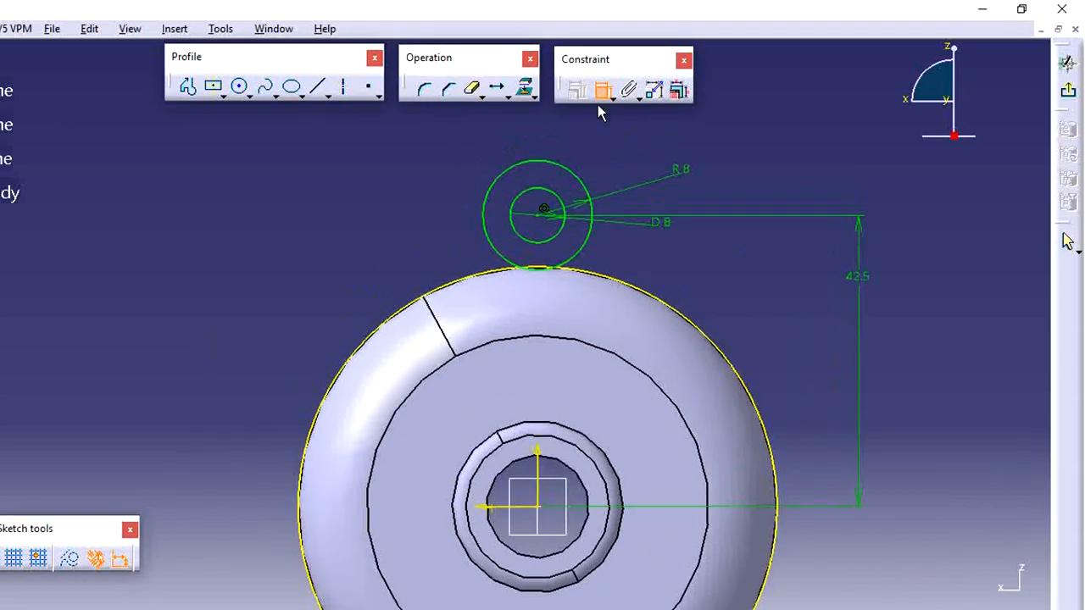
left_click(319, 89)
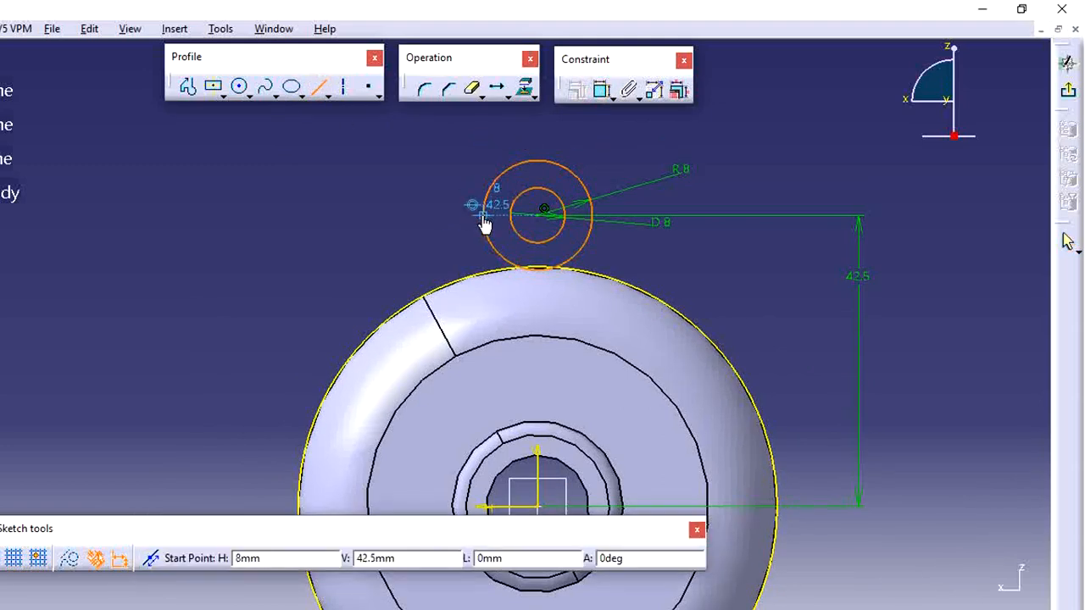
left_click(482, 219)
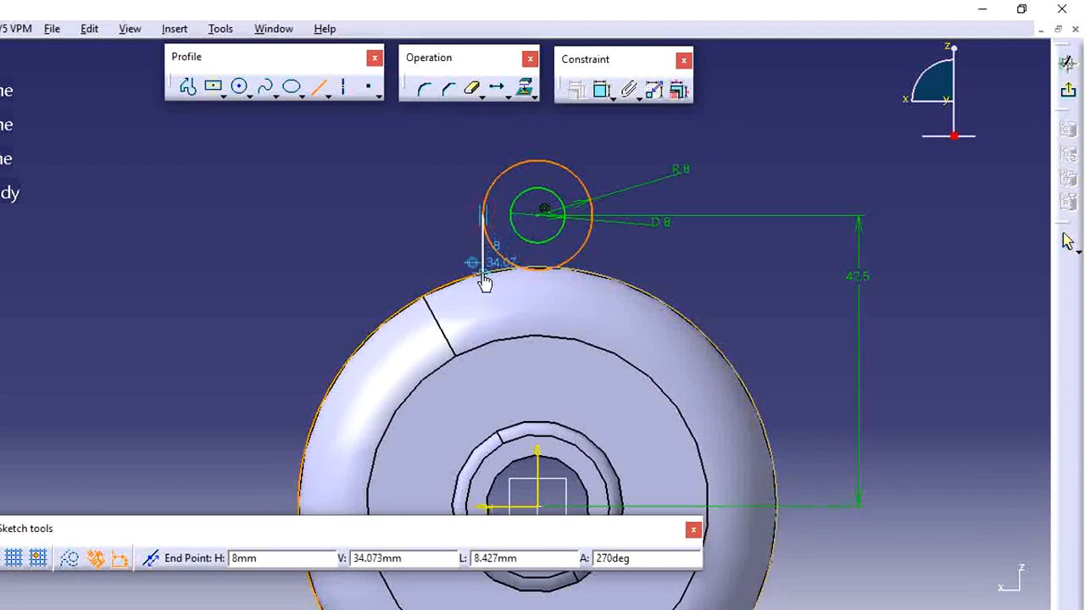
left_click(482, 271)
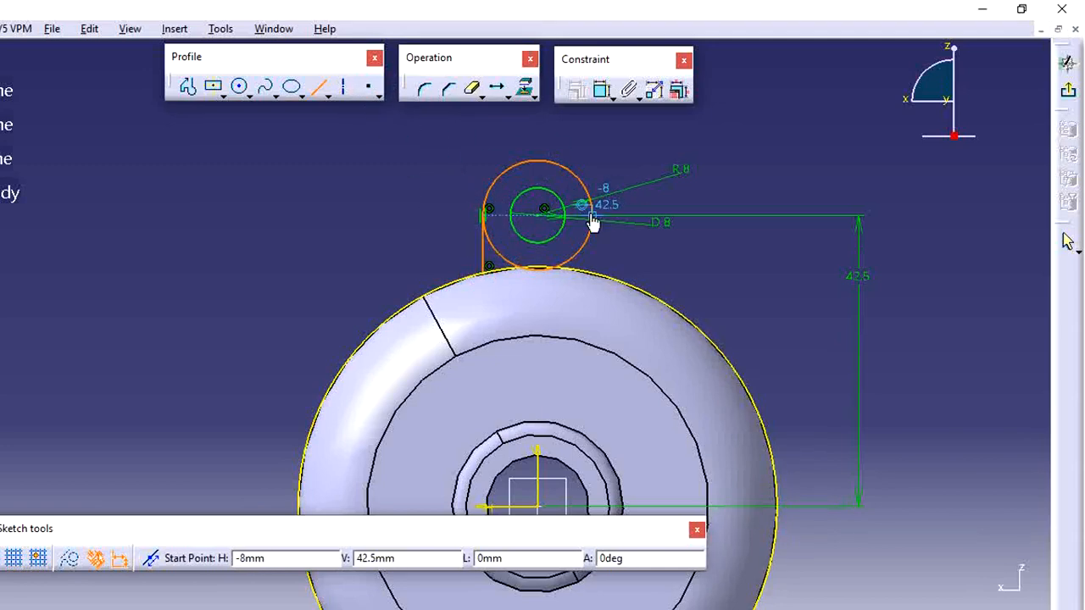
left_click(593, 220)
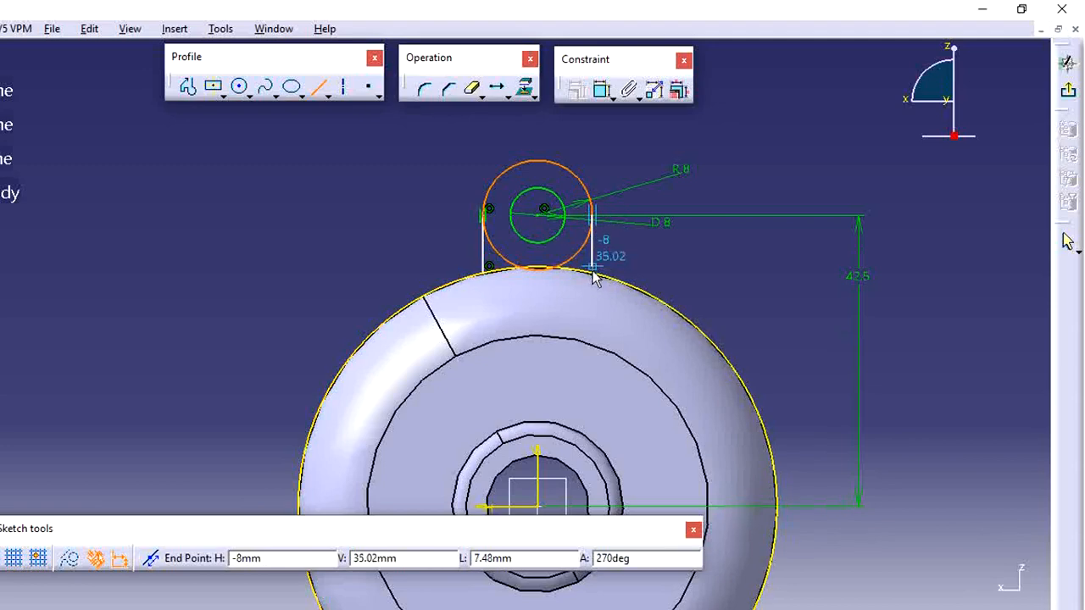
left_click(596, 284)
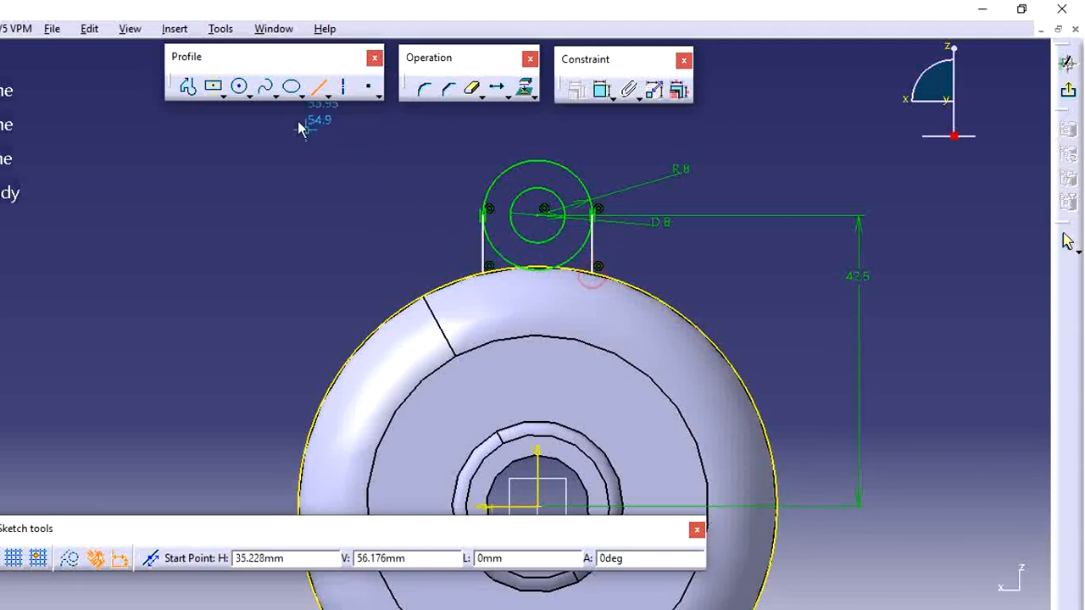
key("Escape")
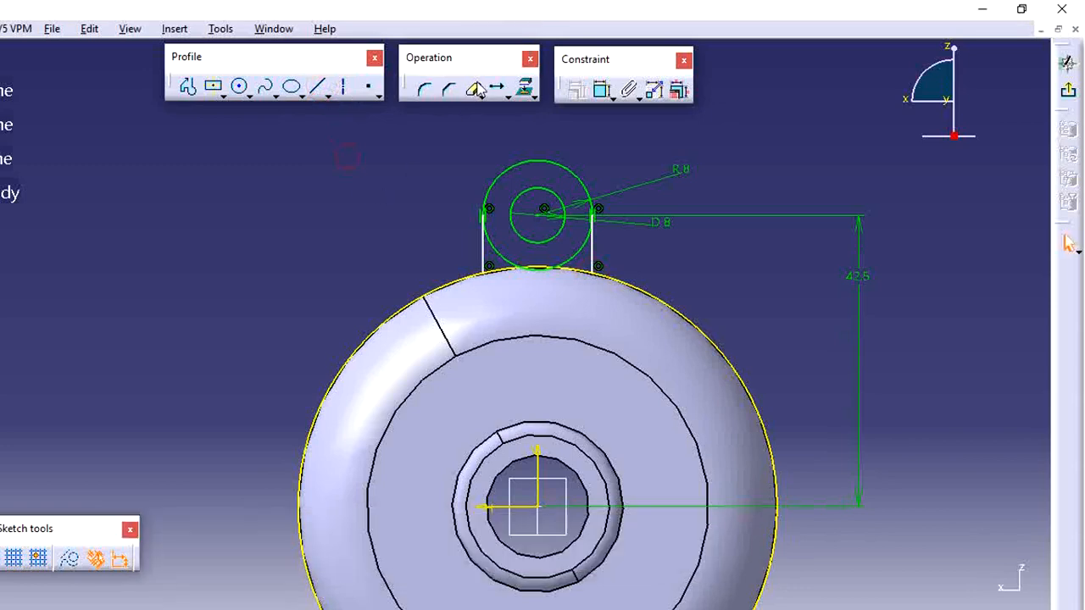
- Quick-trim the projected rim circle outside the lug and the lower arc of the 8 mm radius circle
left_click(476, 90)
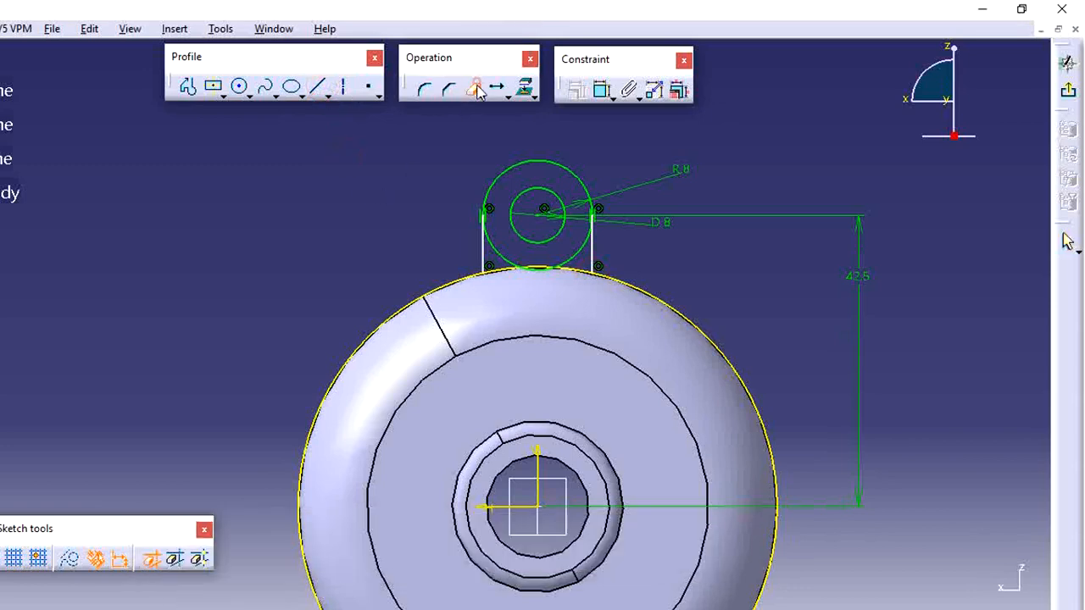
left_click(684, 319)
mouse_move(679, 282)
middle_mouse_down("ctrl")
mouse_move(673, 252)
mouse_move(697, 225)
mouse_move(548, 344)
middle_mouse_up("ctrl")
left_click(550, 307)
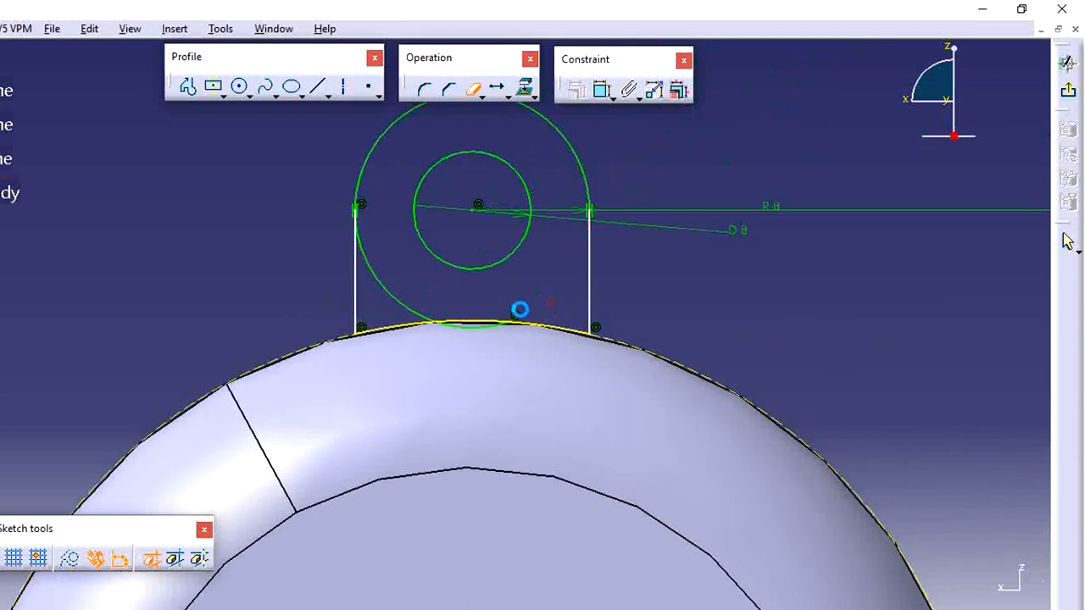
left_click(485, 327)
left_click(405, 302)
middle_click_drag(428, 257, 429, 339, "ctrl")
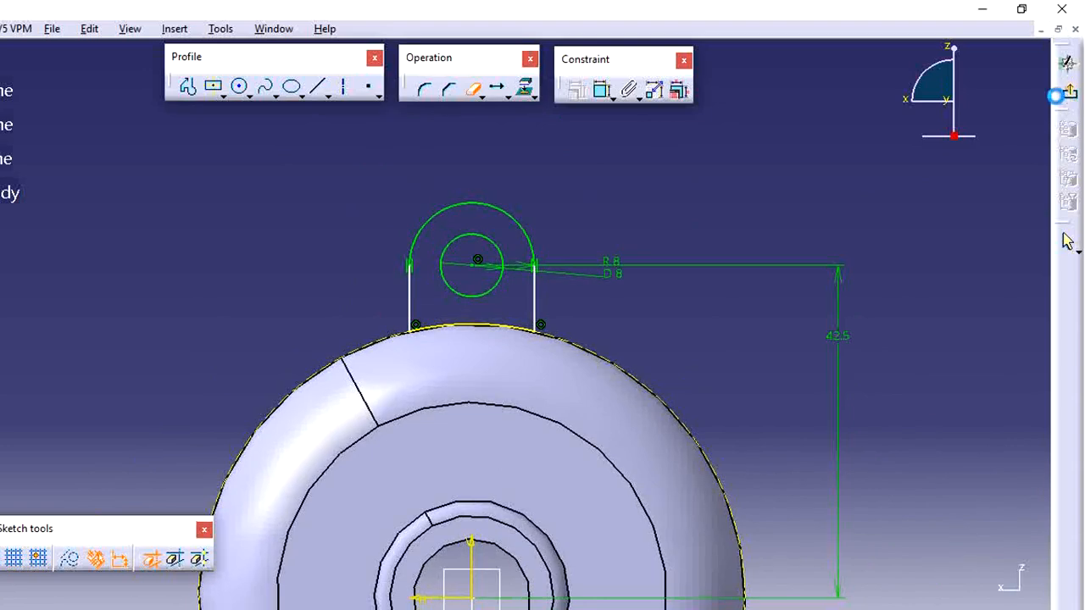
- Exit the sketch and pad the lug profile 5 mm in the reversed direction, towards the wheel's closed side
left_click(1060, 95)
middle_click_drag(718, 237, 670, 359, "ctrl")
mouse_move(683, 300)
middle_mouse_down()
mouse_move(566, 316)
mouse_move(536, 419)
mouse_move(453, 413)
middle_mouse_up()
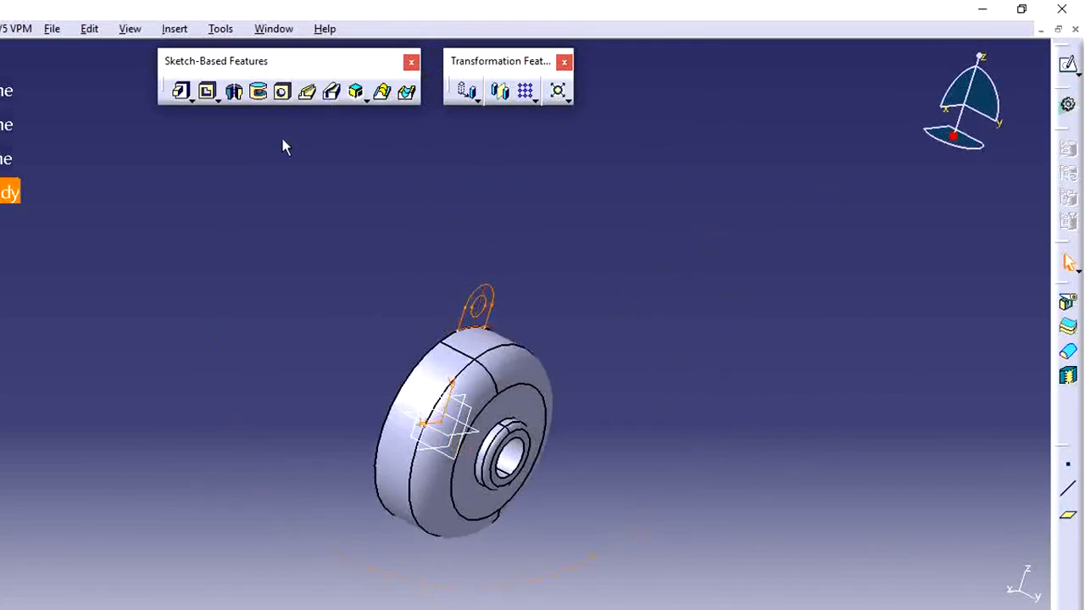
left_click(183, 95)
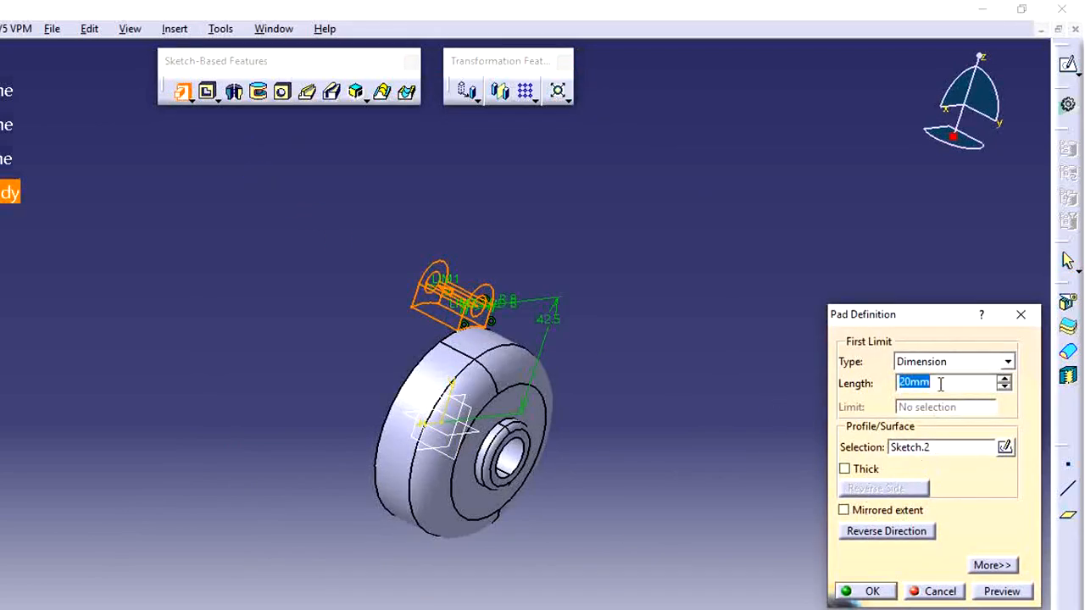
type("5")
left_click(905, 532)
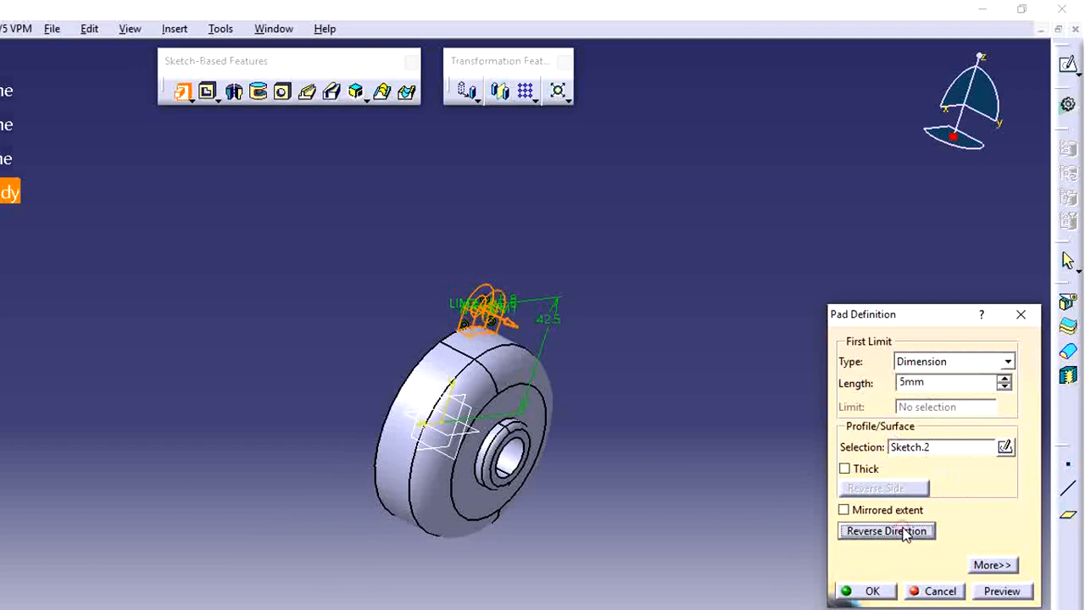
left_click(1002, 591)
left_click(856, 590)
- Start a circular pattern of the lug pad, using the wheel's cylindrical bore face as the reference element
middle_click_drag(637, 480, 685, 318)
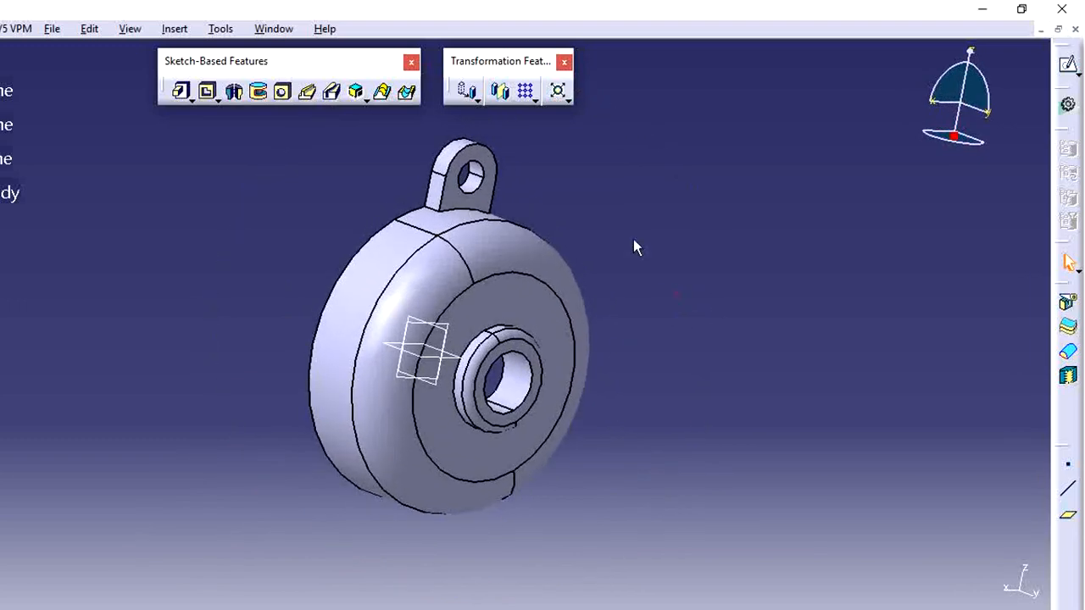
left_click(533, 99)
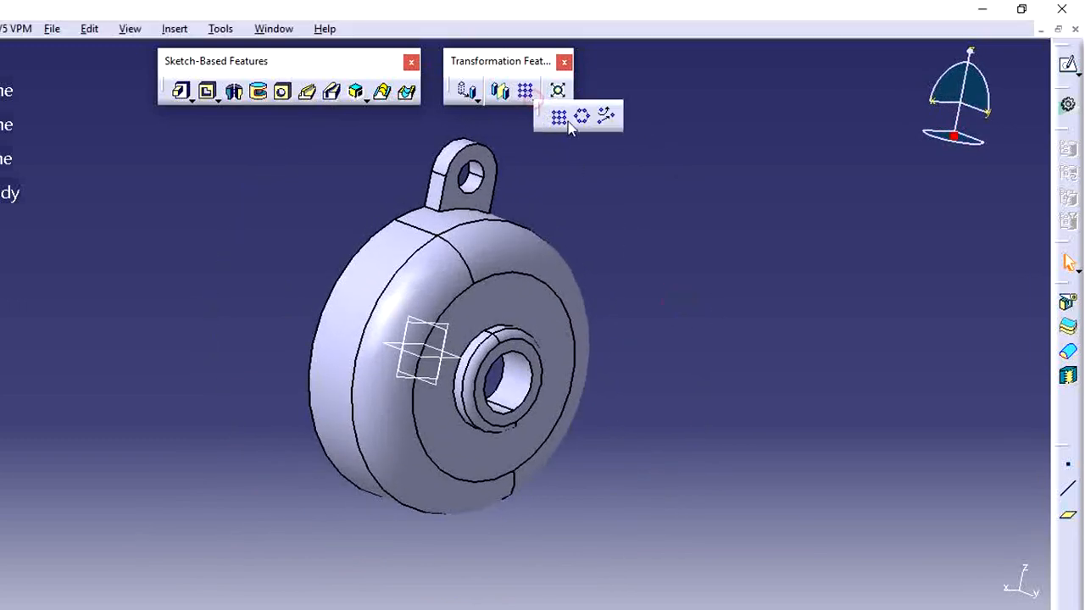
left_click(583, 119)
left_click(848, 489)
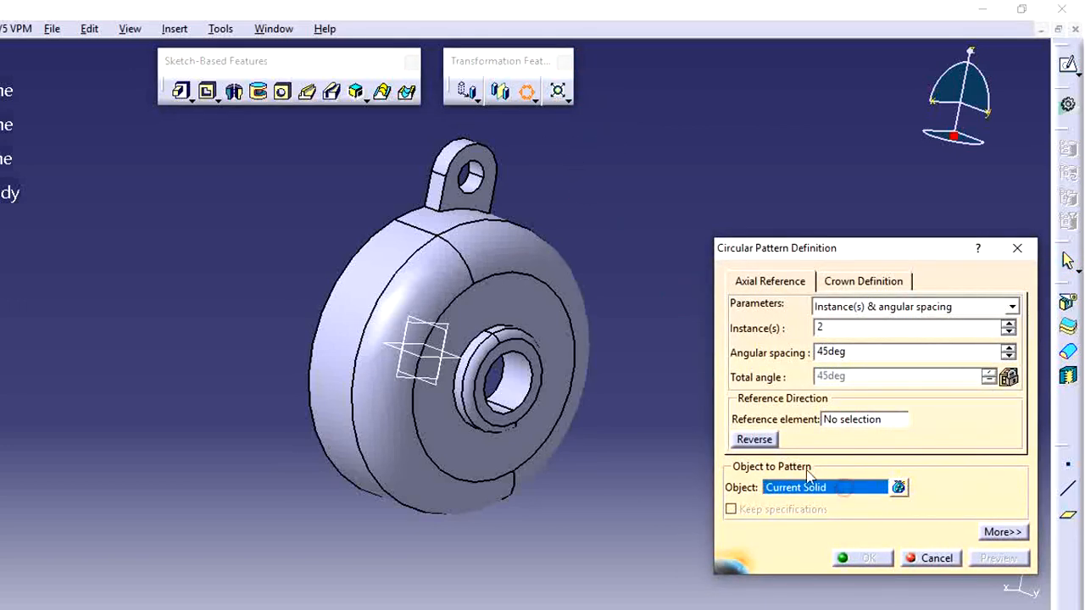
left_click(470, 174)
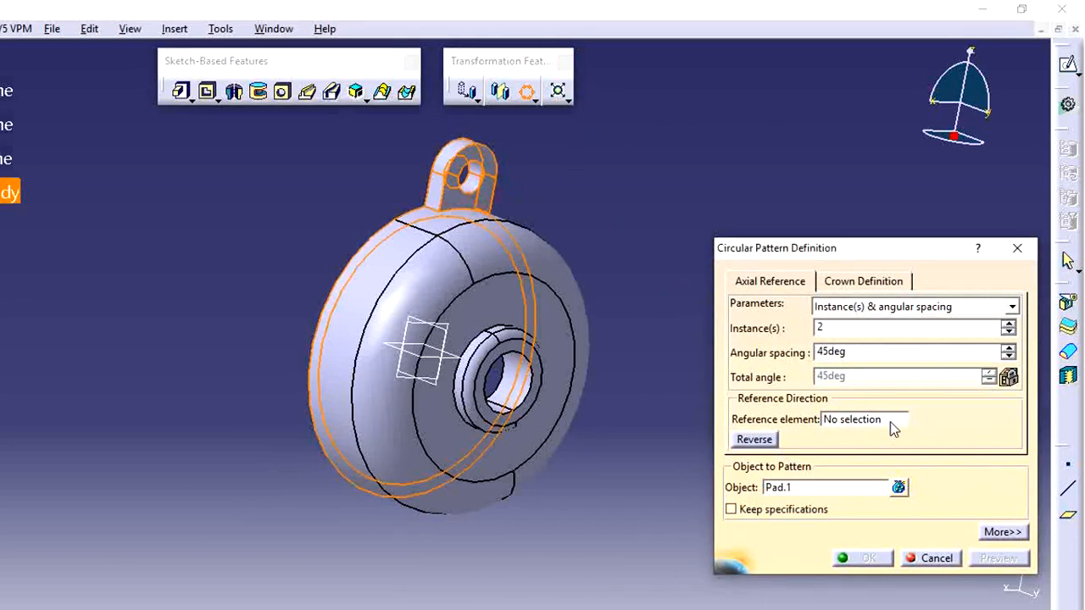
left_click(546, 403)
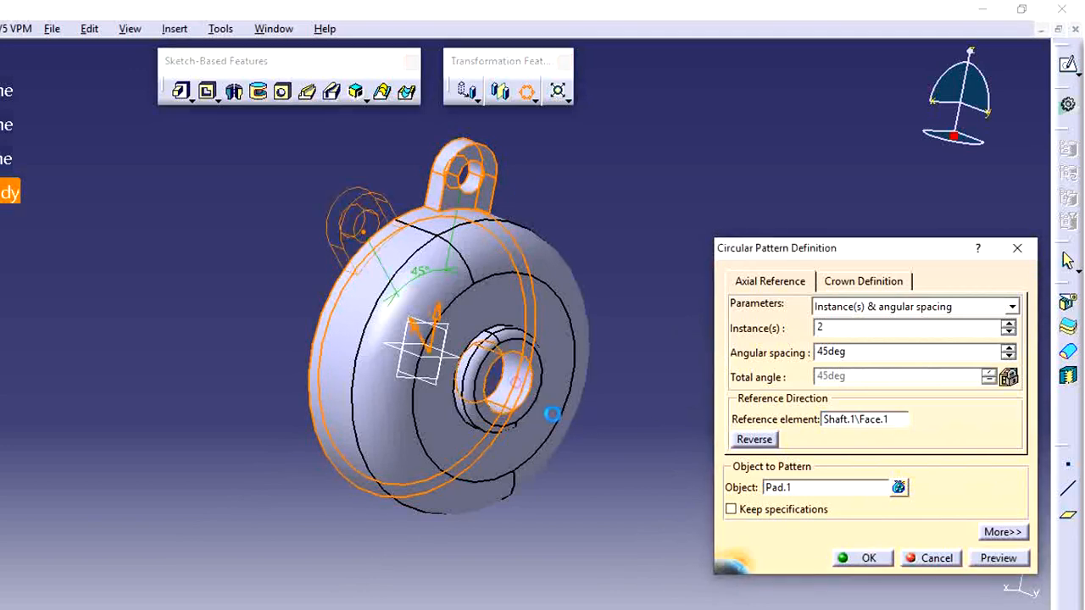
- Set the circular pattern to a complete crown with 3 instances and create it
left_click(908, 312)
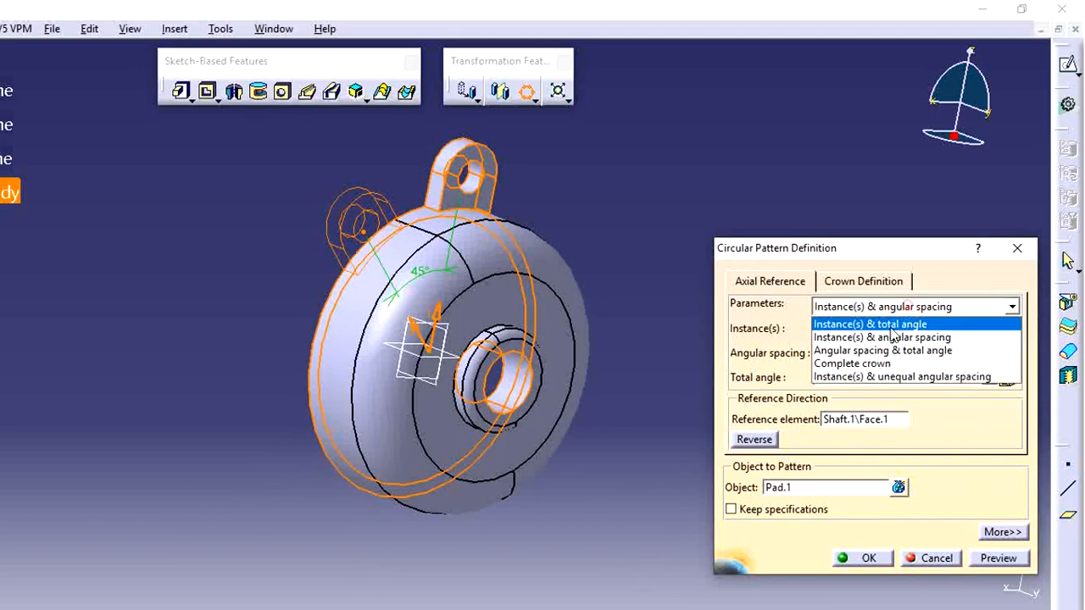
left_click(855, 360)
left_click(999, 559)
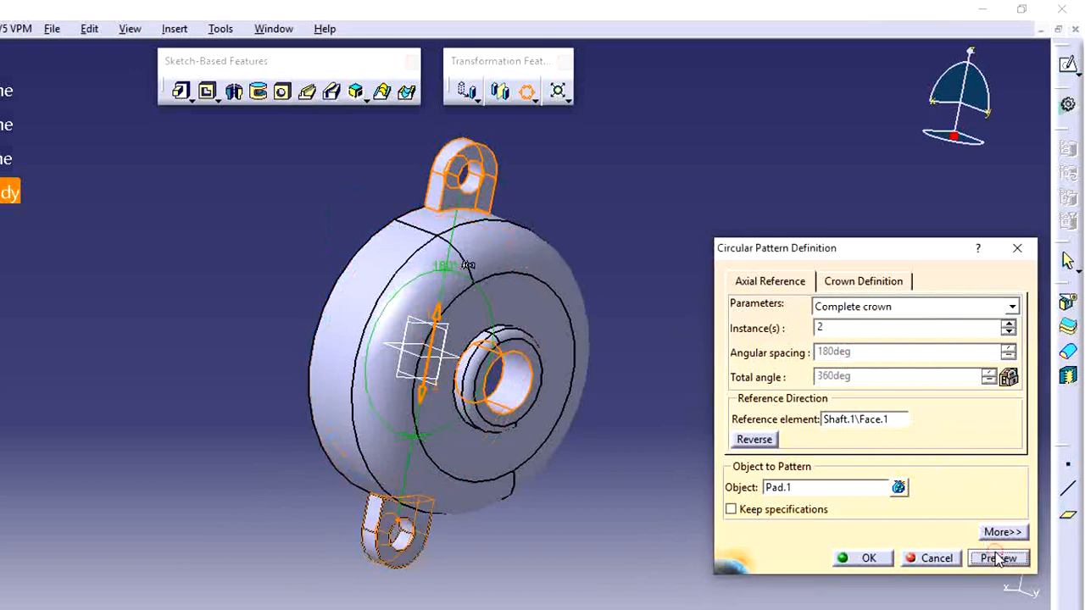
double_click(863, 328)
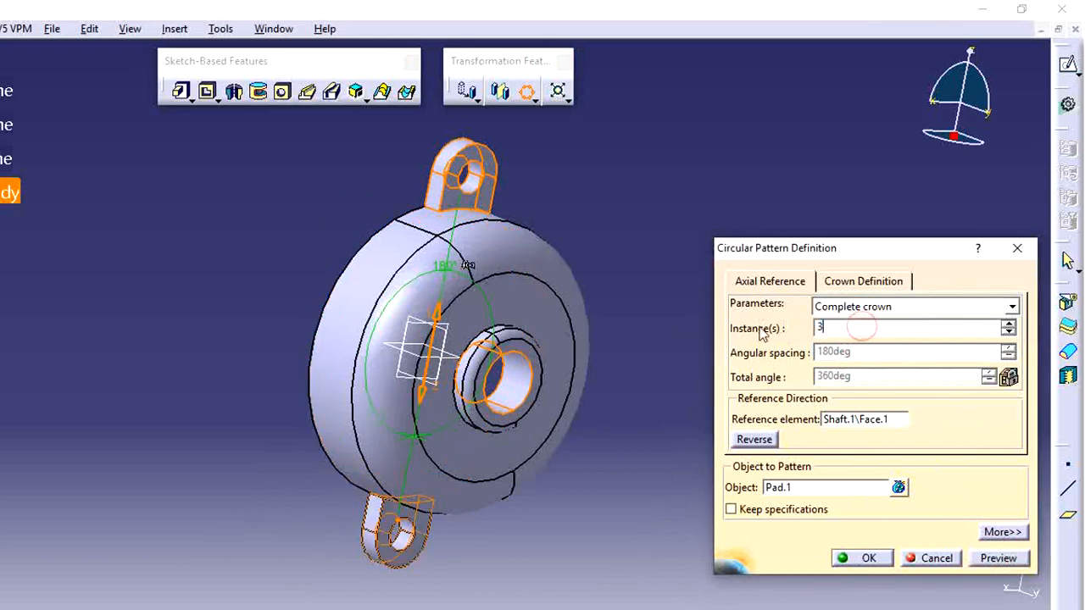
left_click(1006, 560)
left_click(1007, 563)
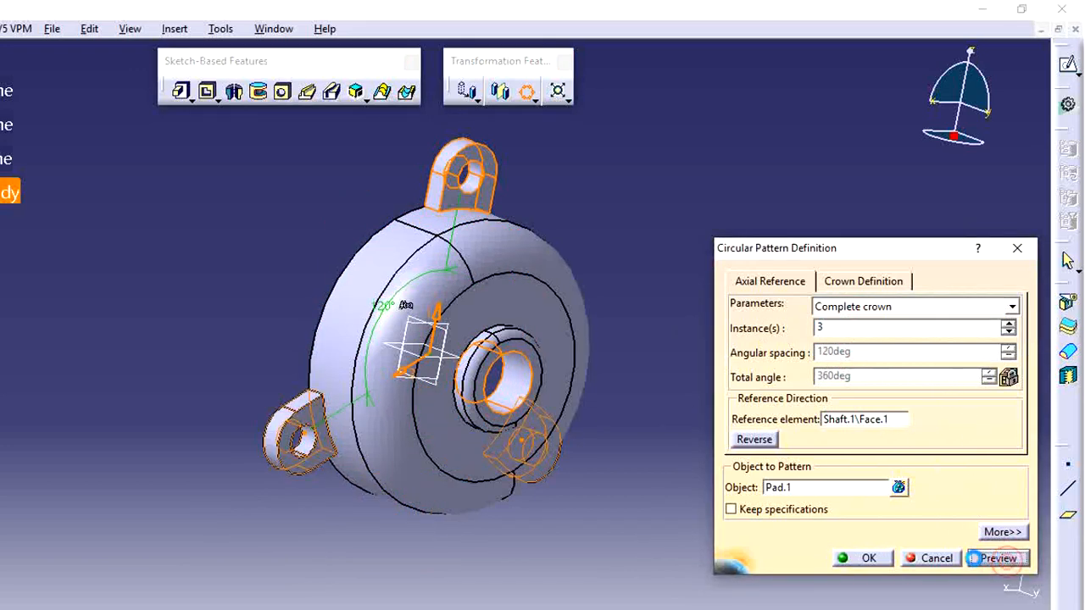
left_click(882, 559)
- Start a new sketch on the flat annular face around the hub on the wheel's closed side
middle_click_drag(775, 513, 694, 354)
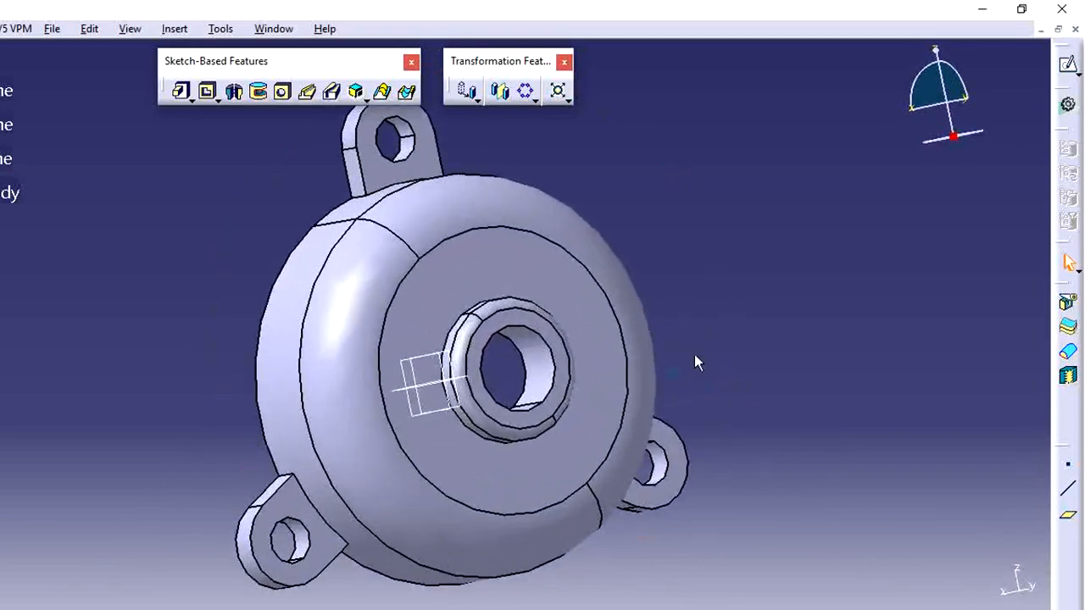
left_click(1068, 67)
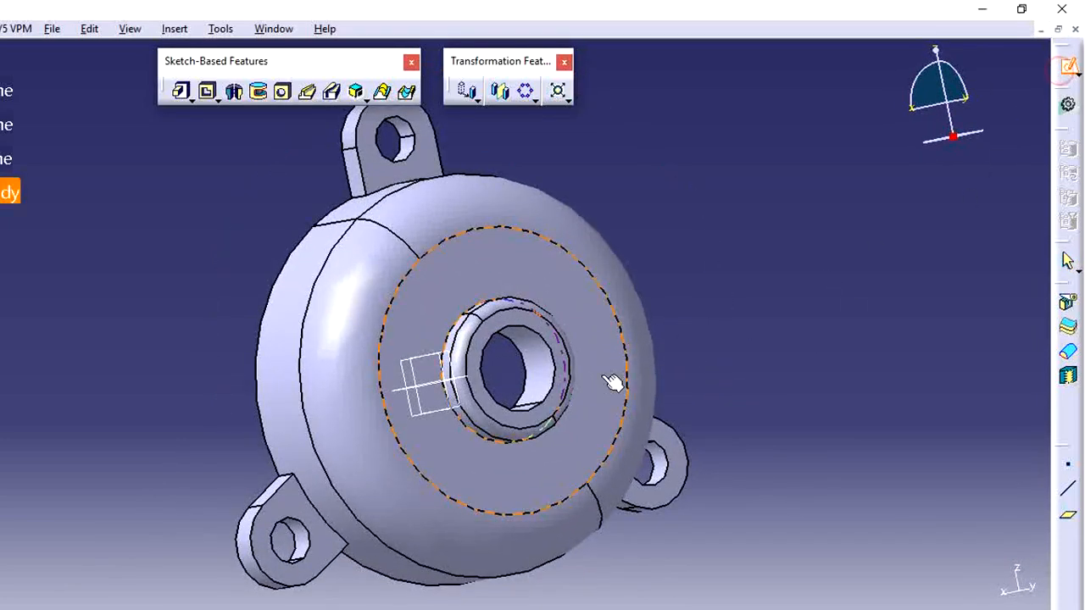
left_click(600, 374)
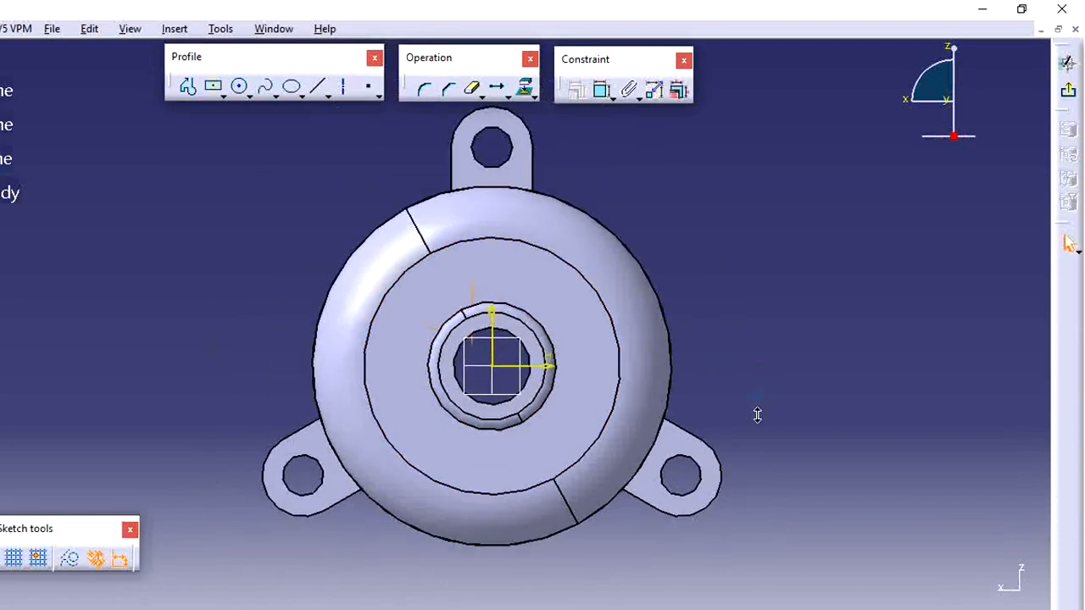
- Sketch a narrow vertical rectangle about 8 mm wide and 42 mm tall across the flat face, left of the hub
middle_click_drag(752, 411, 752, 387)
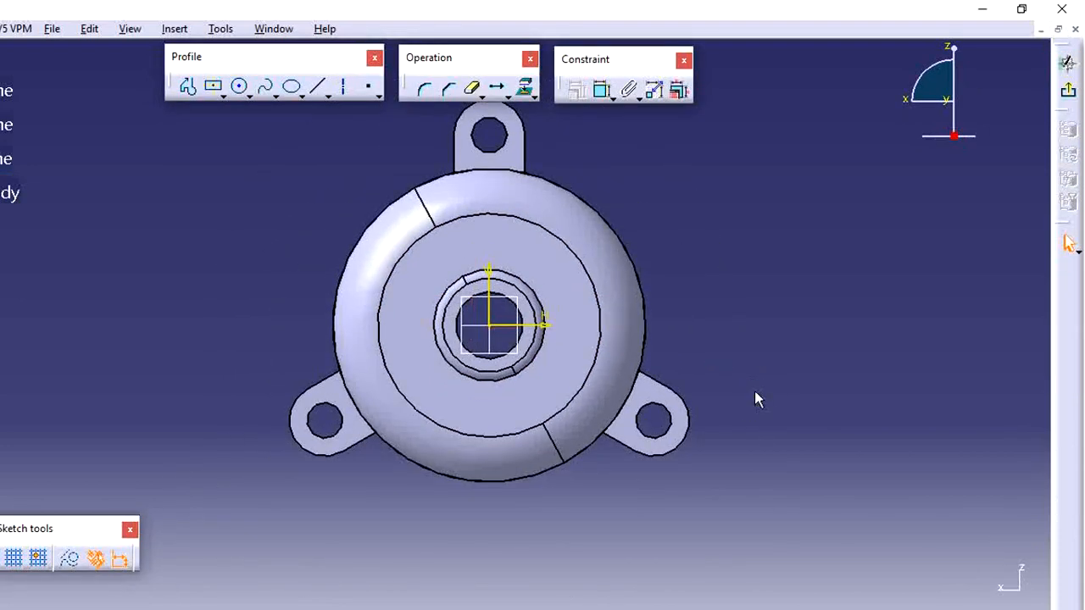
left_click(214, 86)
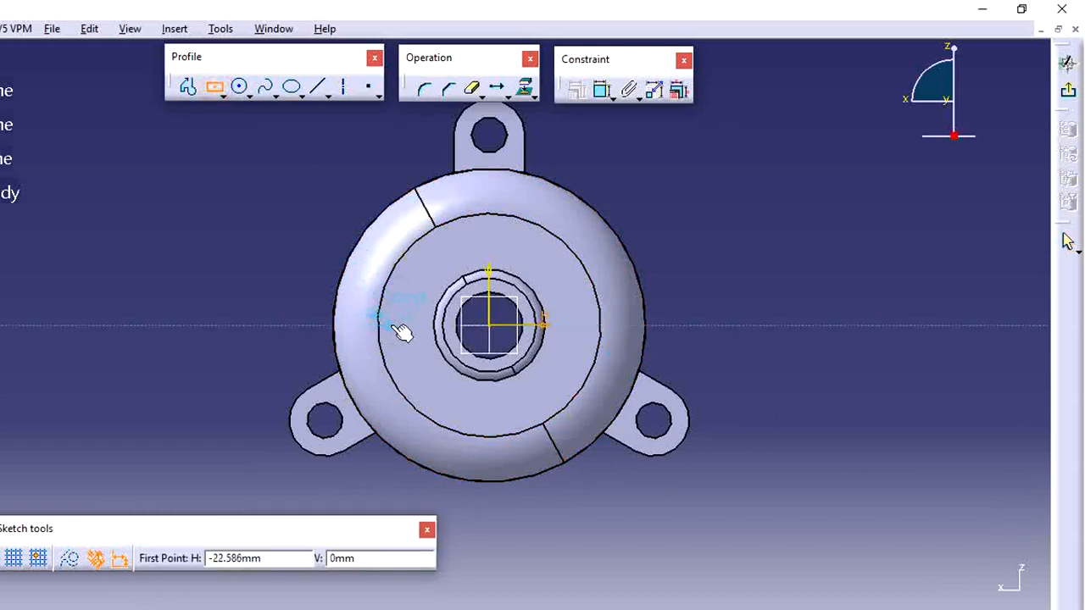
left_click(370, 231)
left_click(407, 418)
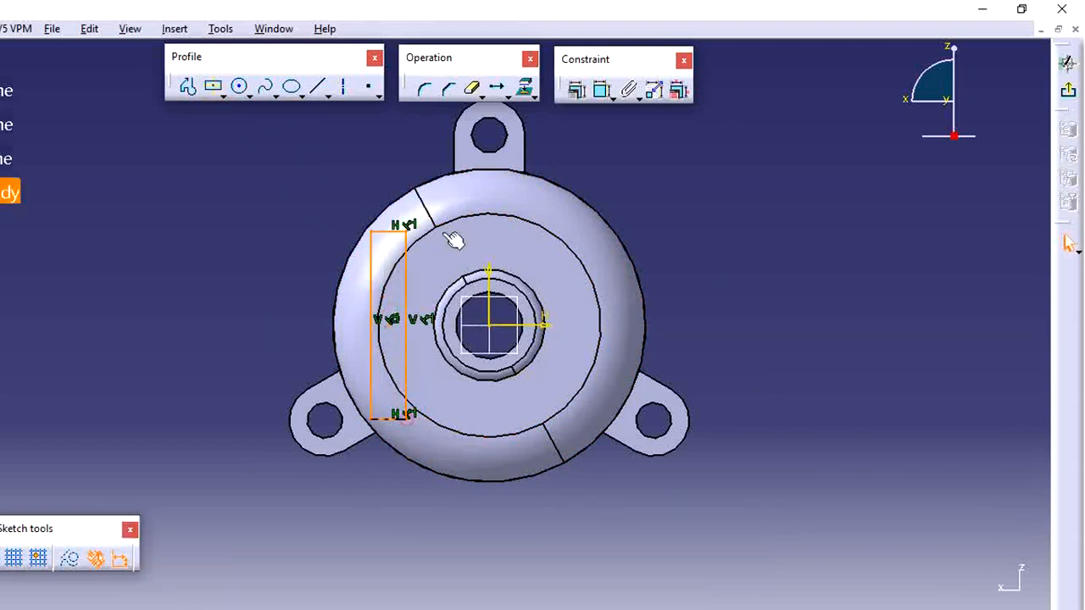
left_click(646, 158)
- Dimension the rectangle with a height of 40 mm and a width of 2 mm
left_click(604, 94)
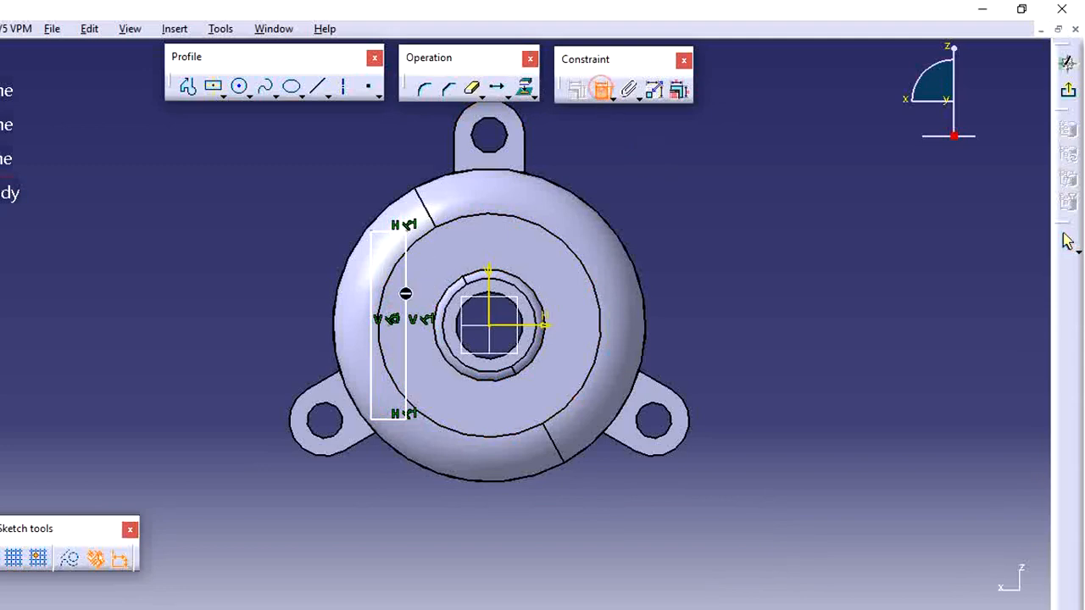
left_click(375, 309)
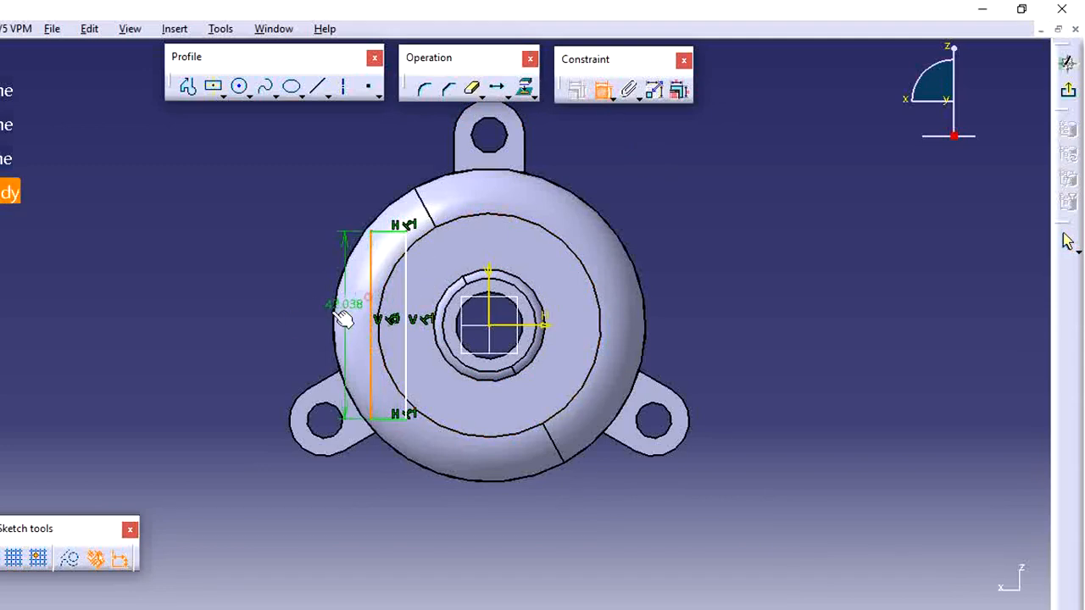
double_click(279, 315)
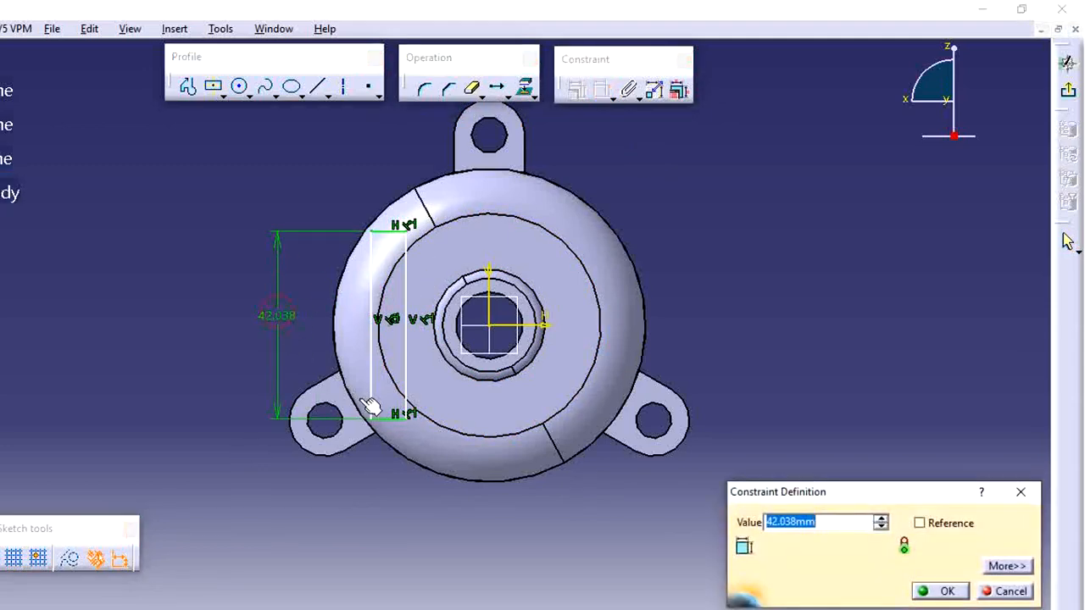
type("40")
key("Return")
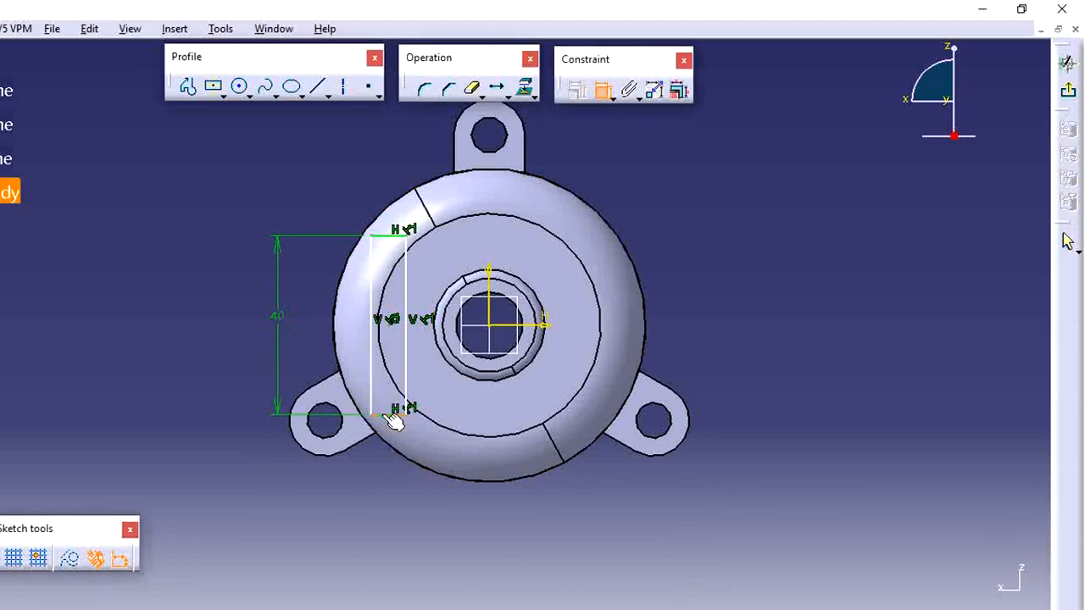
double_click(387, 488)
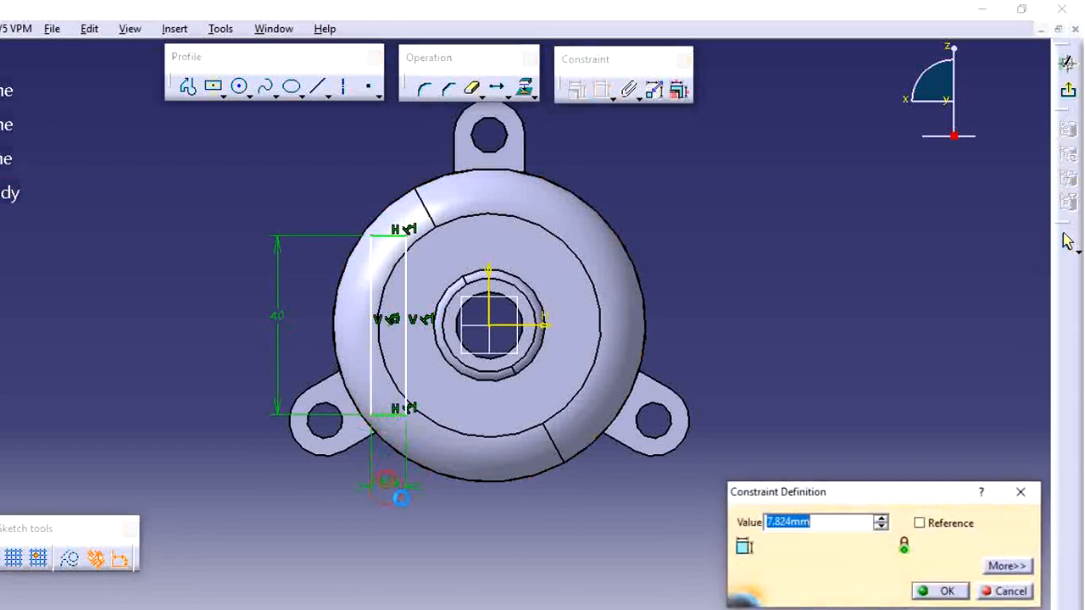
type("2")
key("Return")
left_click(415, 515)
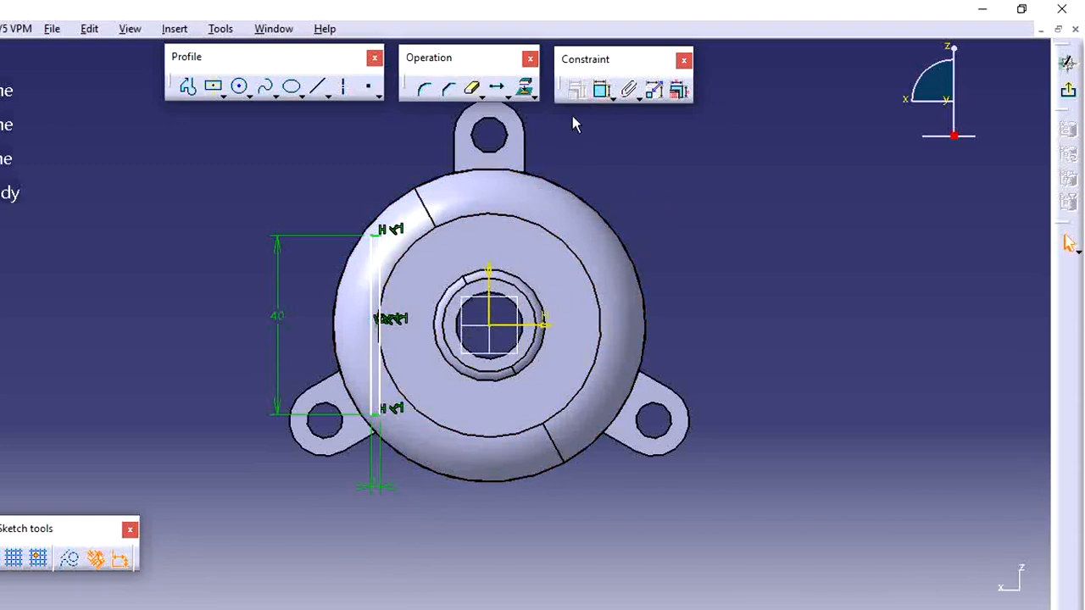
- Constrain the rectangle's inner long side to a distance of 17 mm from the vertical axis
left_click(604, 91)
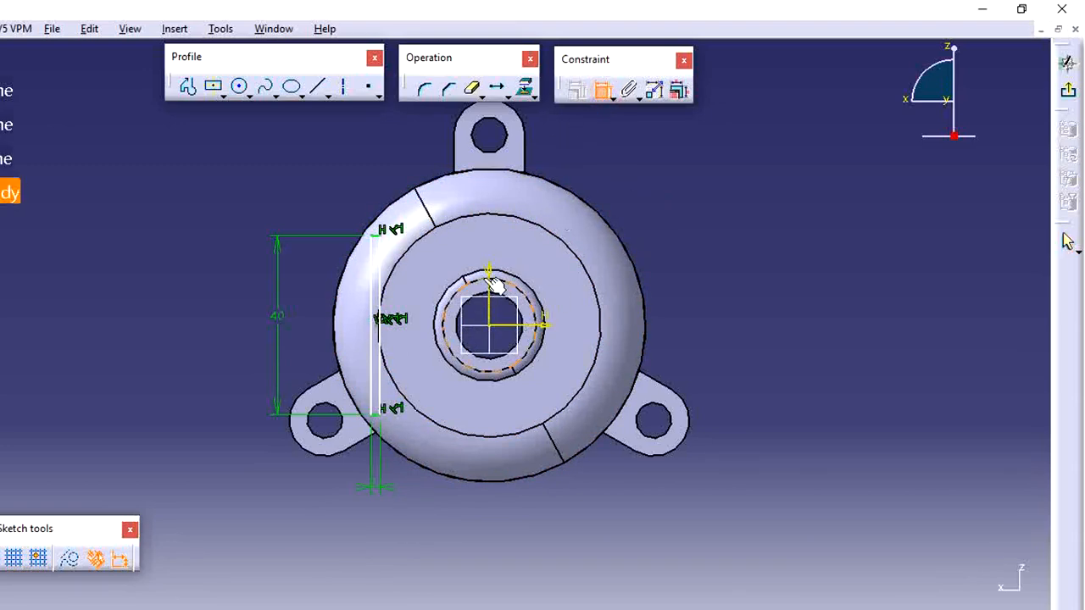
left_click(489, 284)
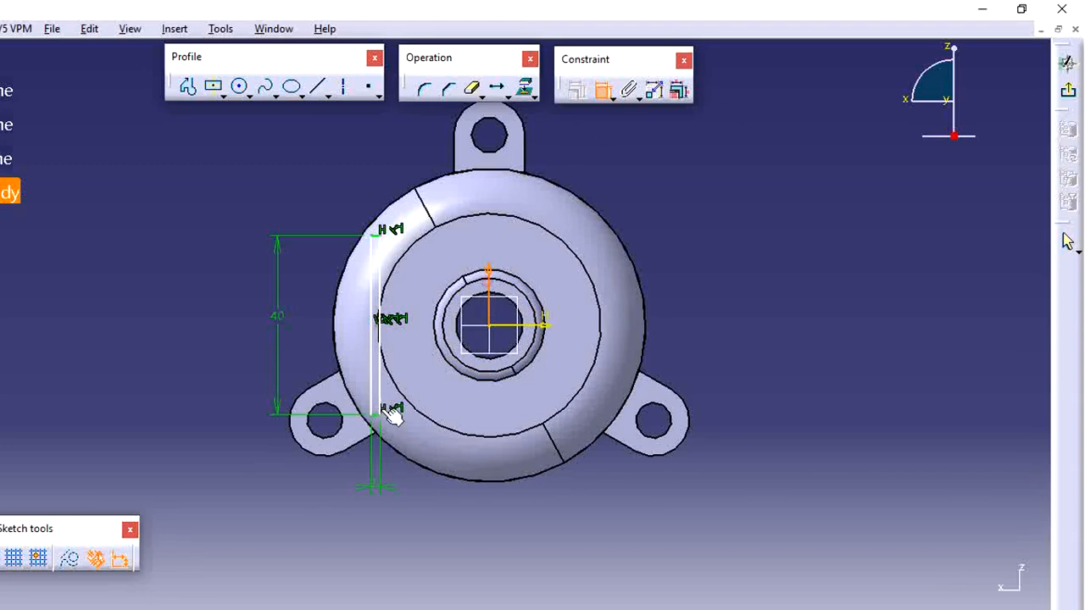
left_click(383, 379)
double_click(429, 507)
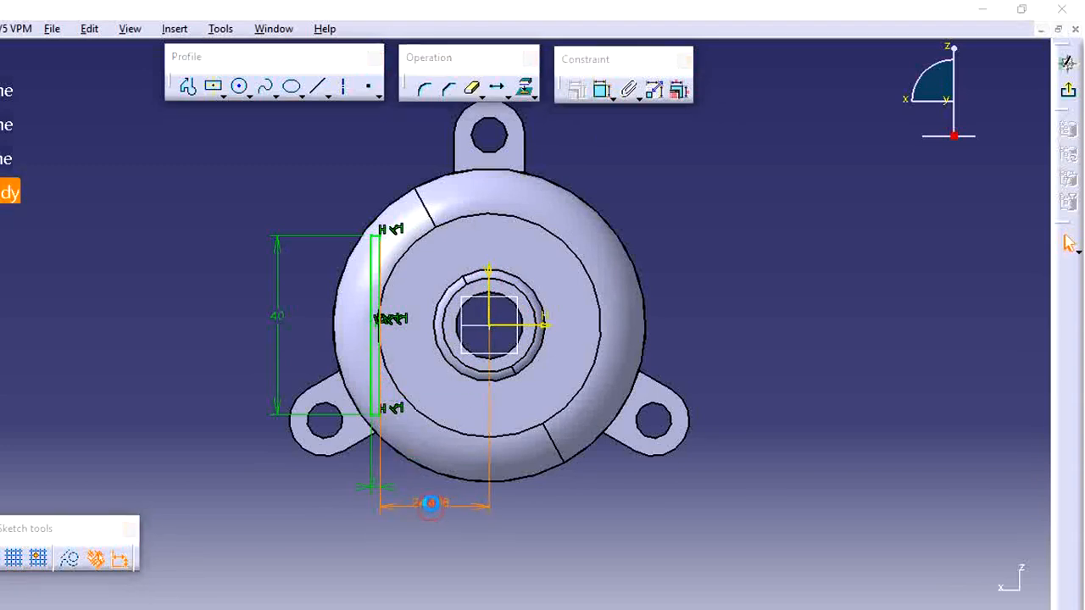
type("17mm")
key("Return")
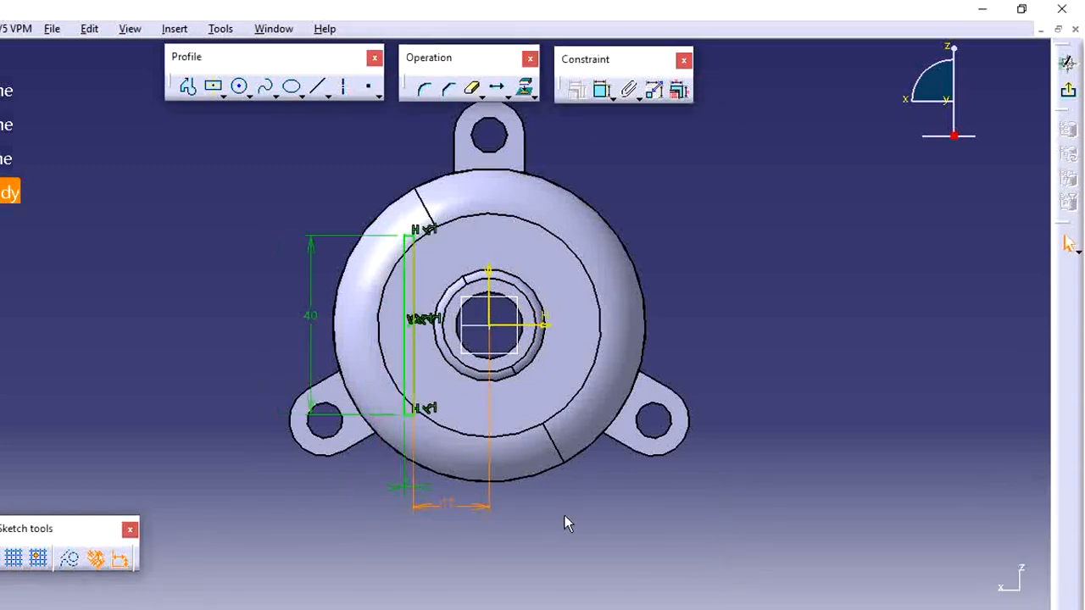
- Start a duplicating translation of the whole rectangle with 6 instances, using its lower outer corner as the start point
middle_click_drag(565, 518, 560, 493)
middle_click_drag(561, 493, 557, 518)
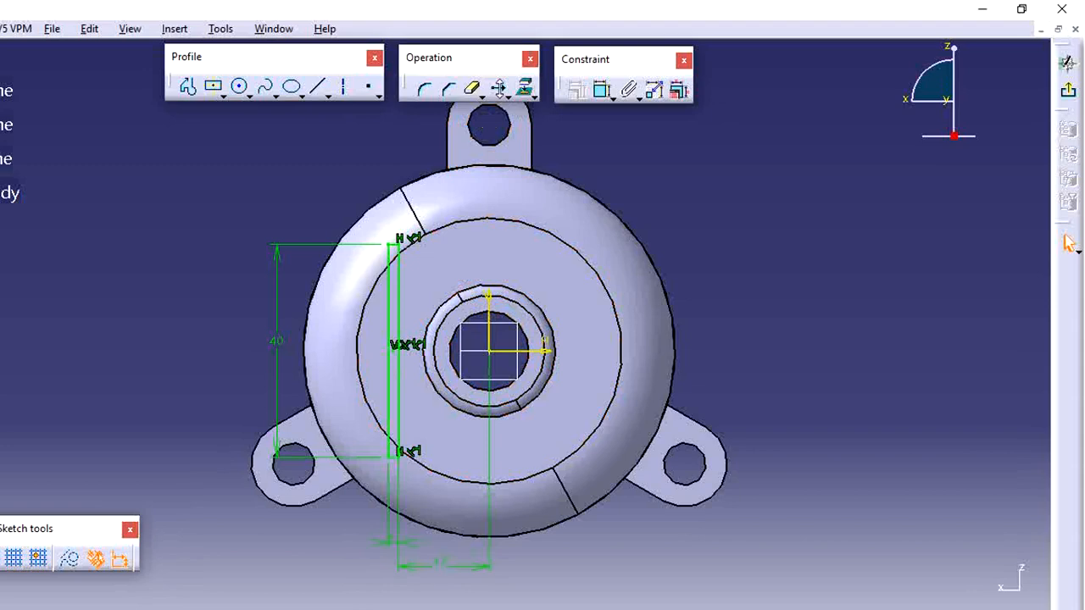
left_click(498, 88)
left_click_drag(363, 159, 440, 458)
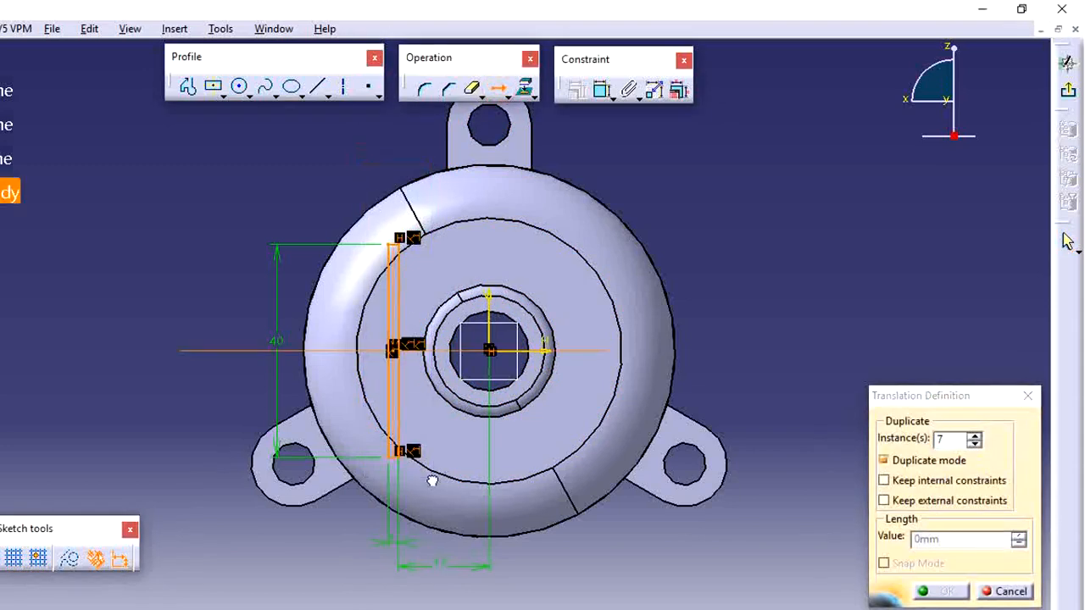
double_click(957, 438)
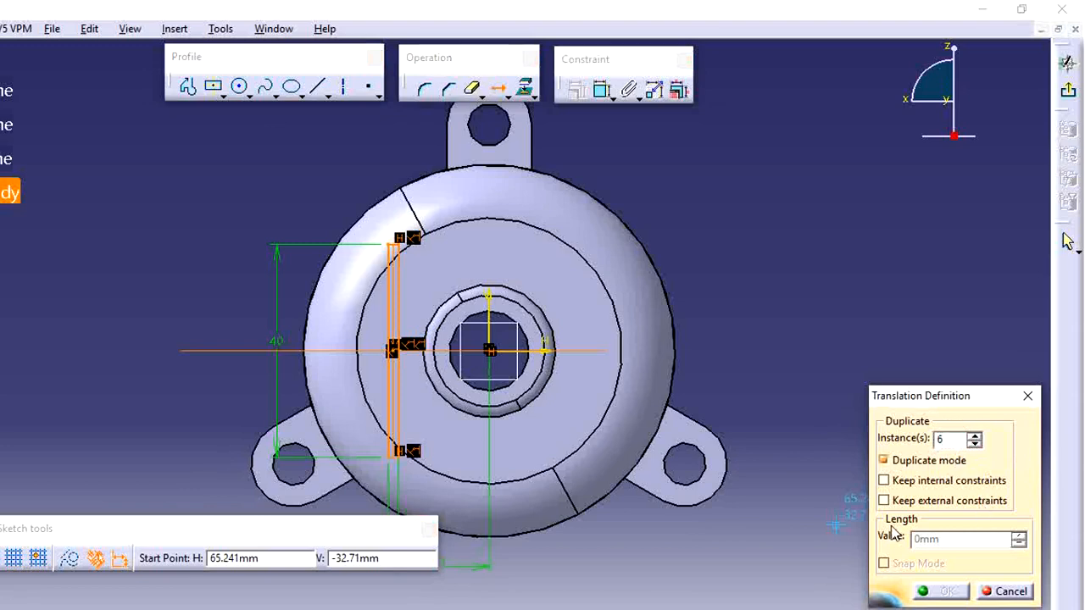
left_click(391, 462)
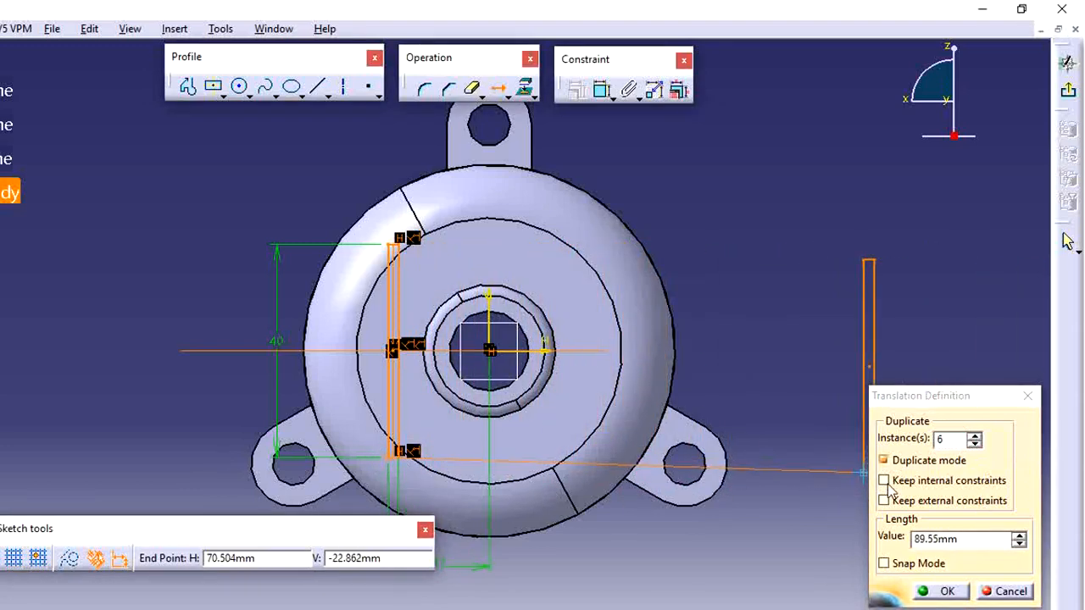
- Set the translation length to 6 mm and place the rectangle copies horizontally across the face towards the right
left_click_drag(954, 542, 940, 542)
type("6")
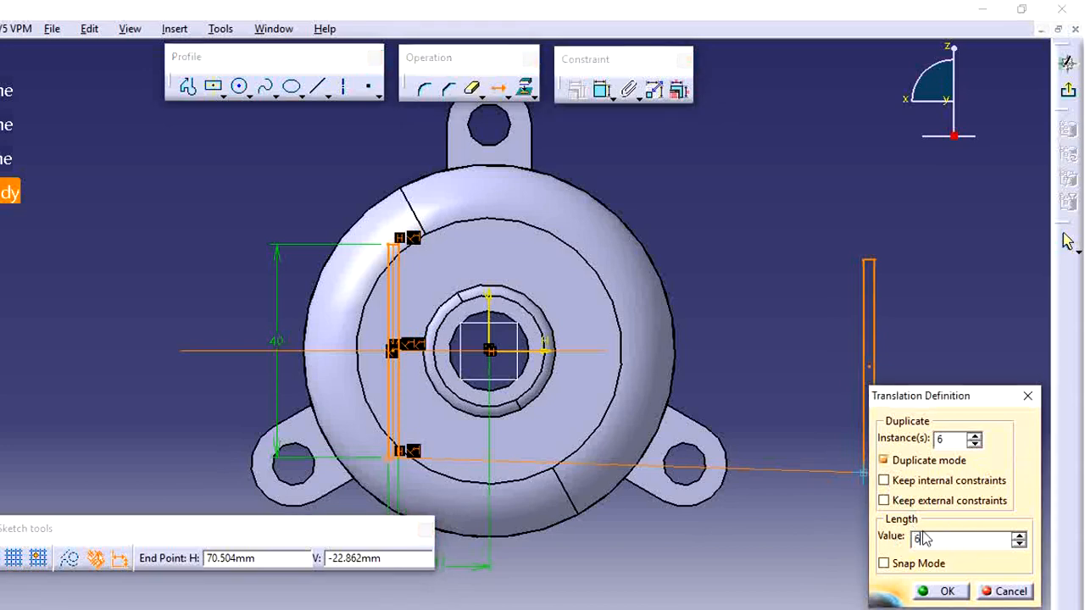
left_click(954, 441)
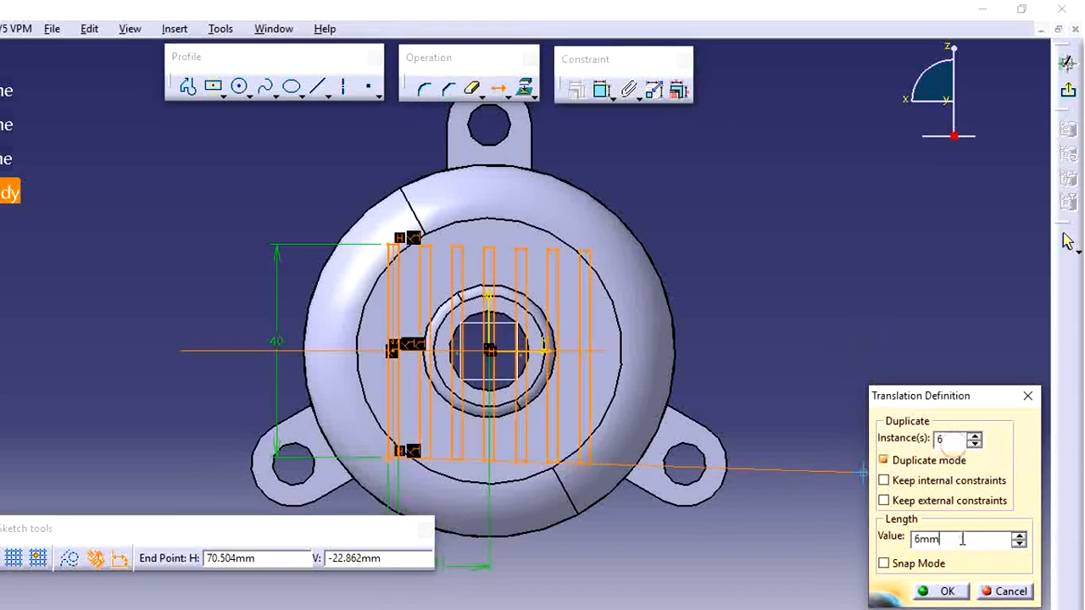
left_click(961, 539)
left_click(945, 591)
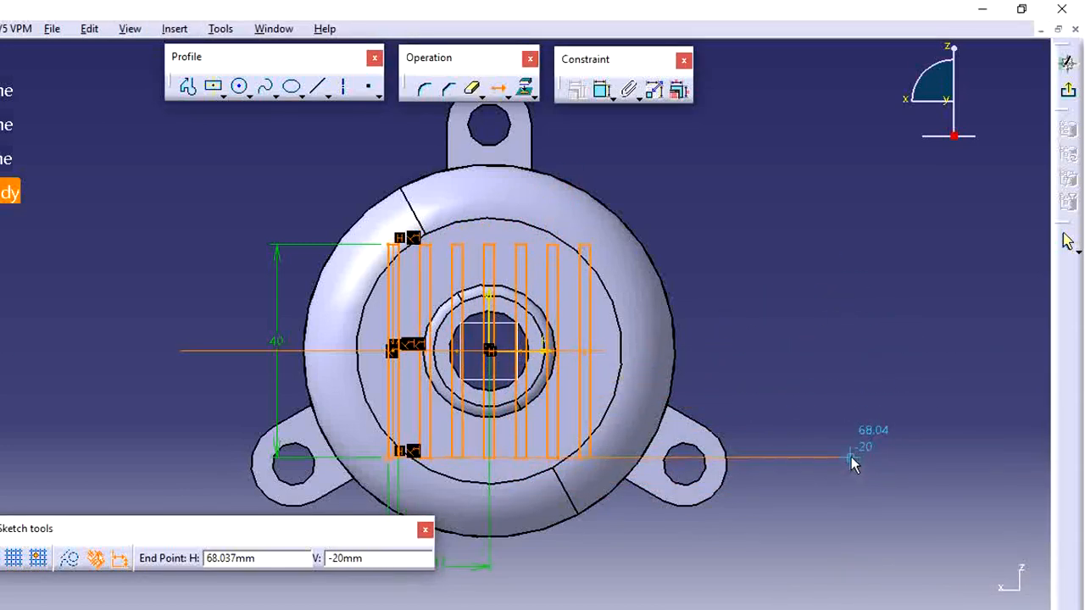
left_click(851, 457)
- Project the hub's outer circular edge into the sketch
mouse_move(831, 406)
middle_mouse_down()
mouse_move(819, 363)
mouse_move(840, 341)
middle_mouse_up()
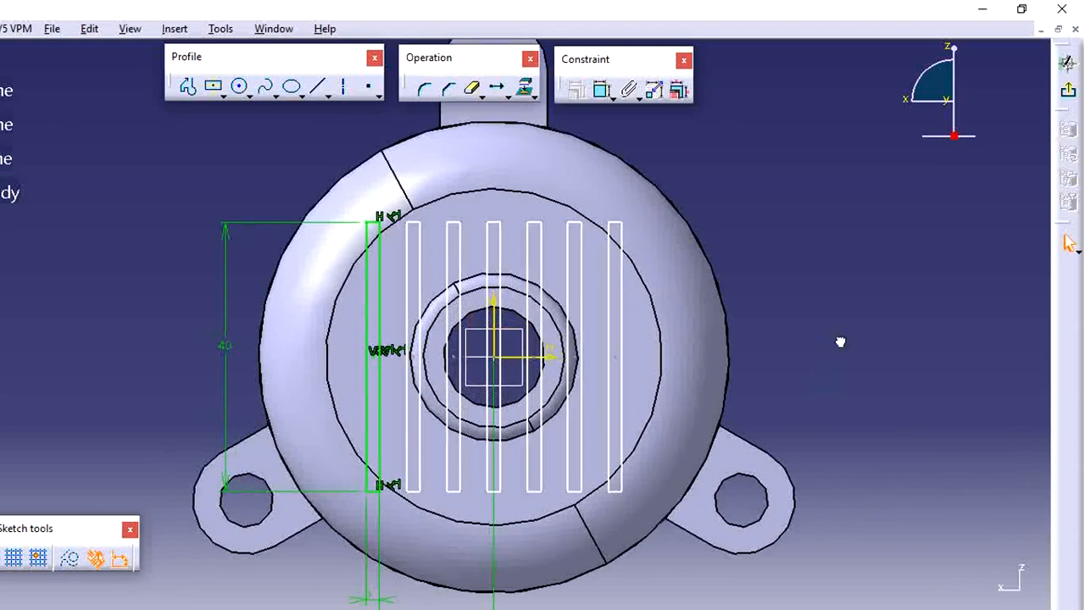
left_click(527, 90)
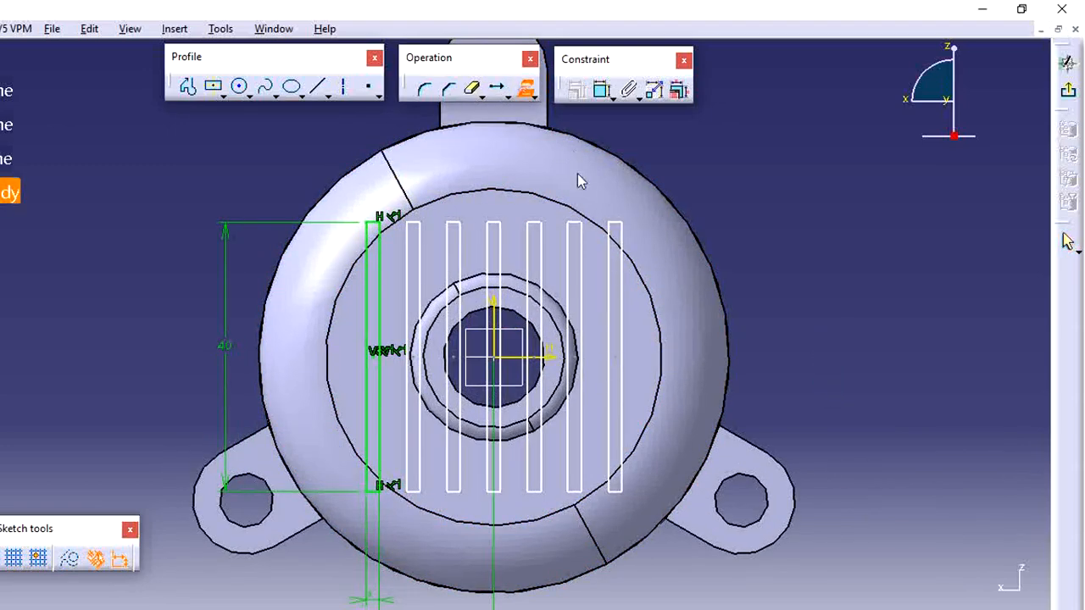
left_click(565, 302)
left_click(811, 329)
middle_click_drag(845, 371, 850, 332, "ctrl")
middle_click_drag(882, 365, 862, 310)
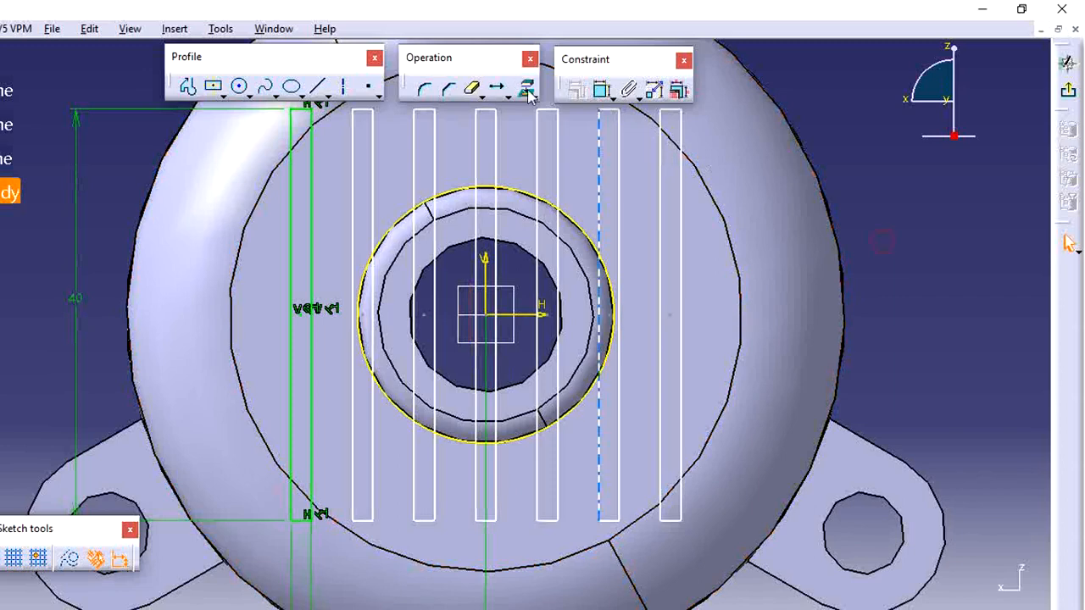
- Trim away the long sides of the slot rectangles where they cross inside the projected hub circle
left_click(475, 90)
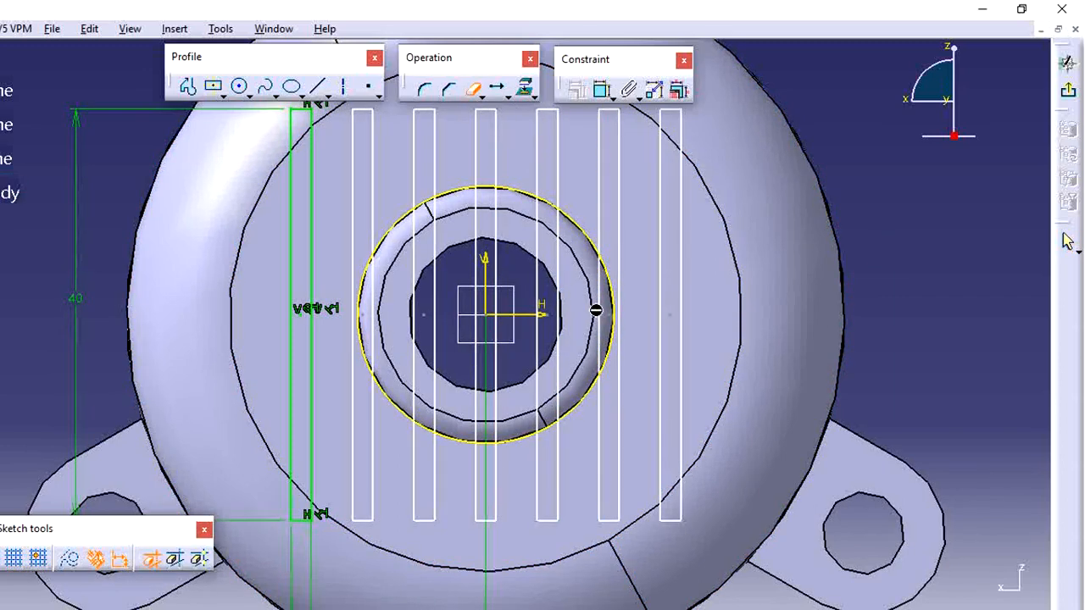
left_click(607, 309)
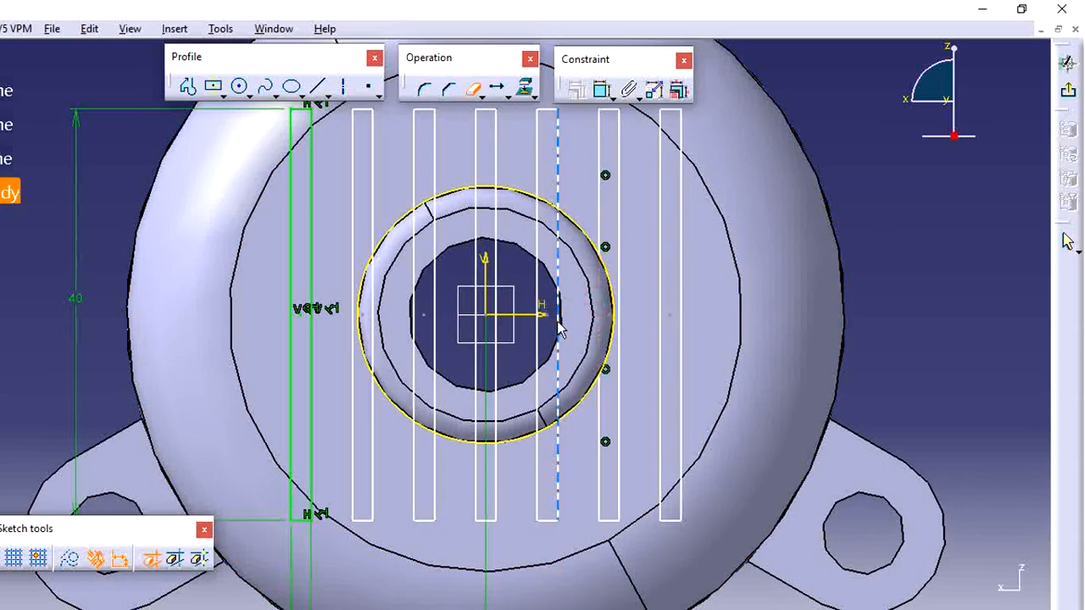
left_click(555, 310)
left_click(541, 354)
left_click(498, 373)
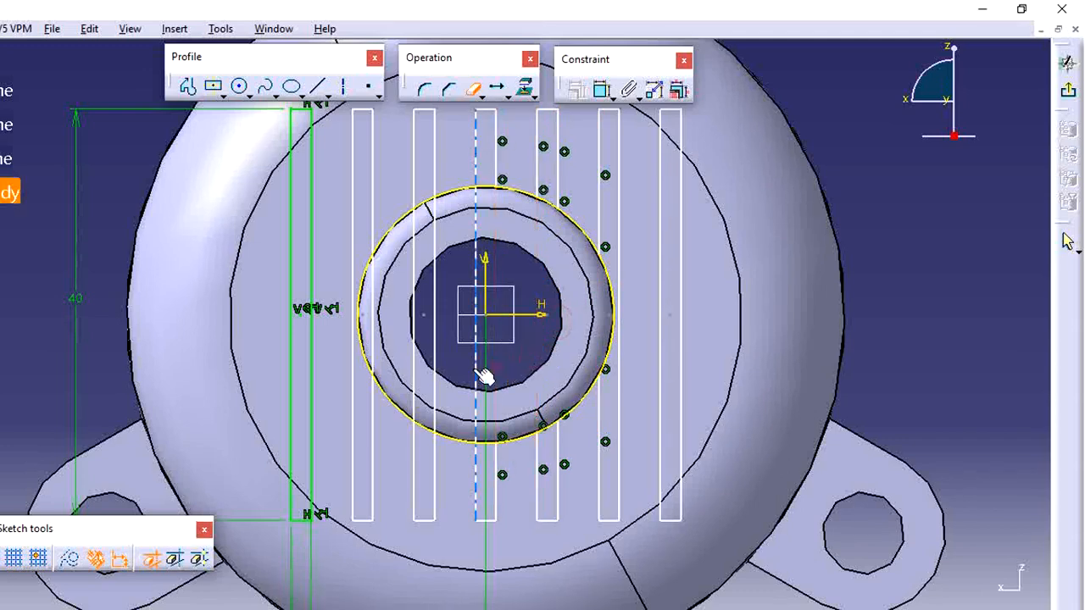
left_click(475, 370)
left_click(434, 349)
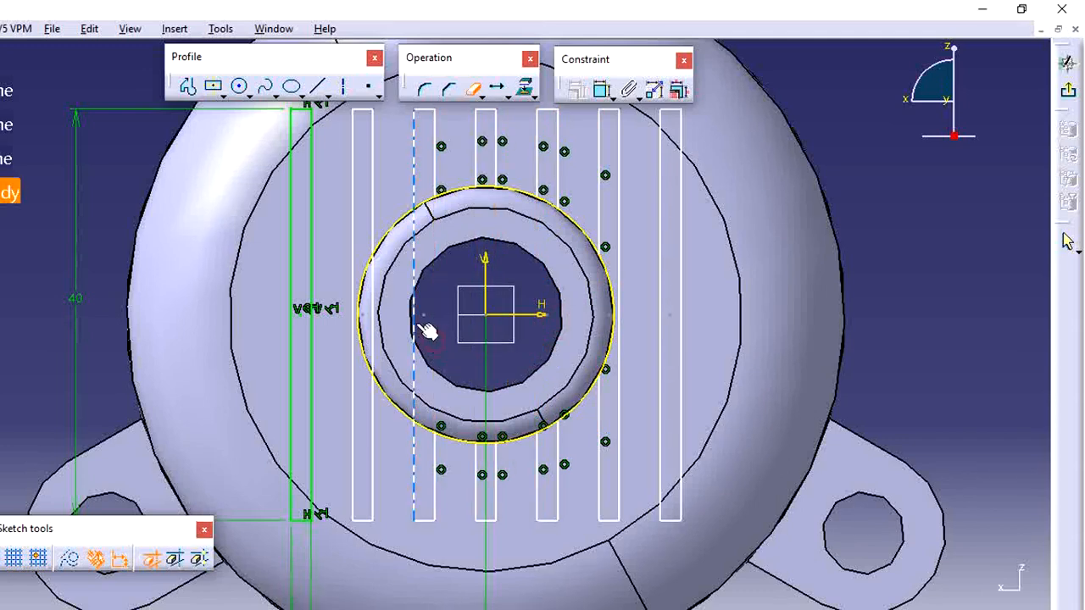
left_click(413, 329)
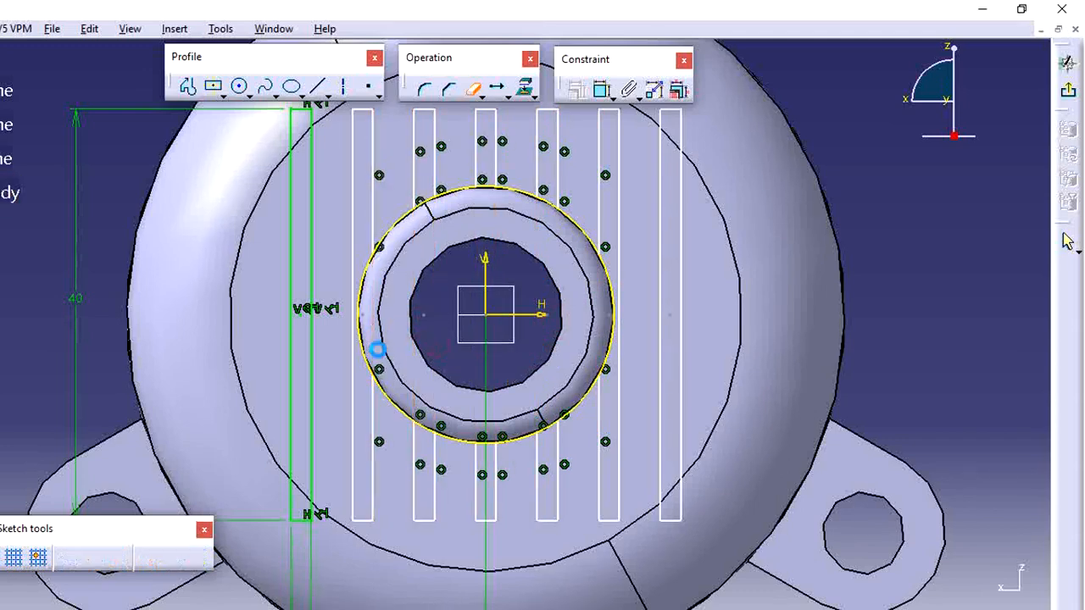
left_click(375, 348)
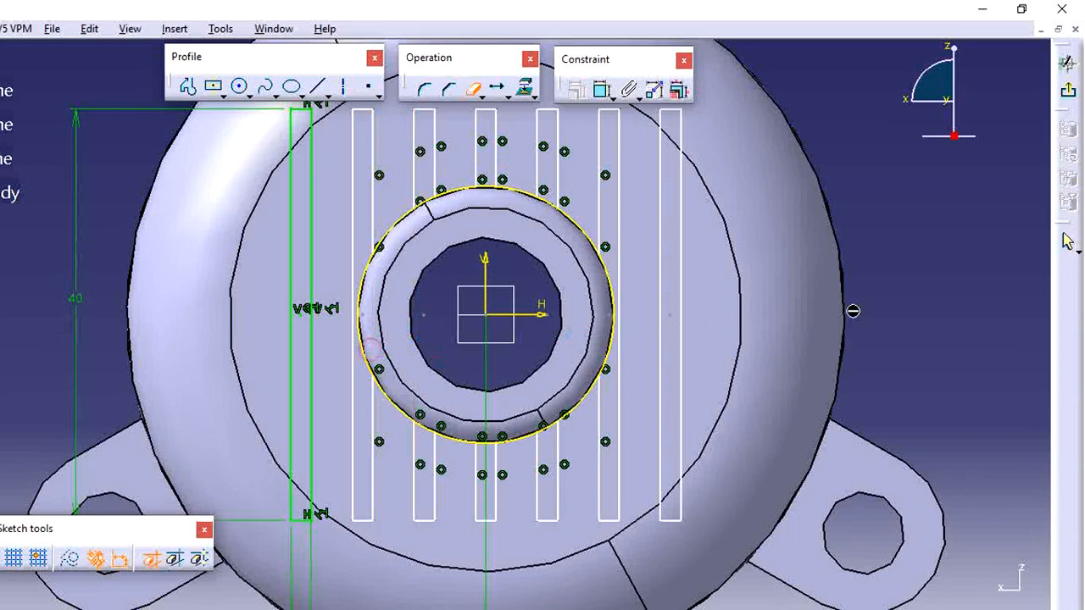
- Trim away the arcs of the projected hub circle that lie between the slots along its upper half
left_click(473, 93)
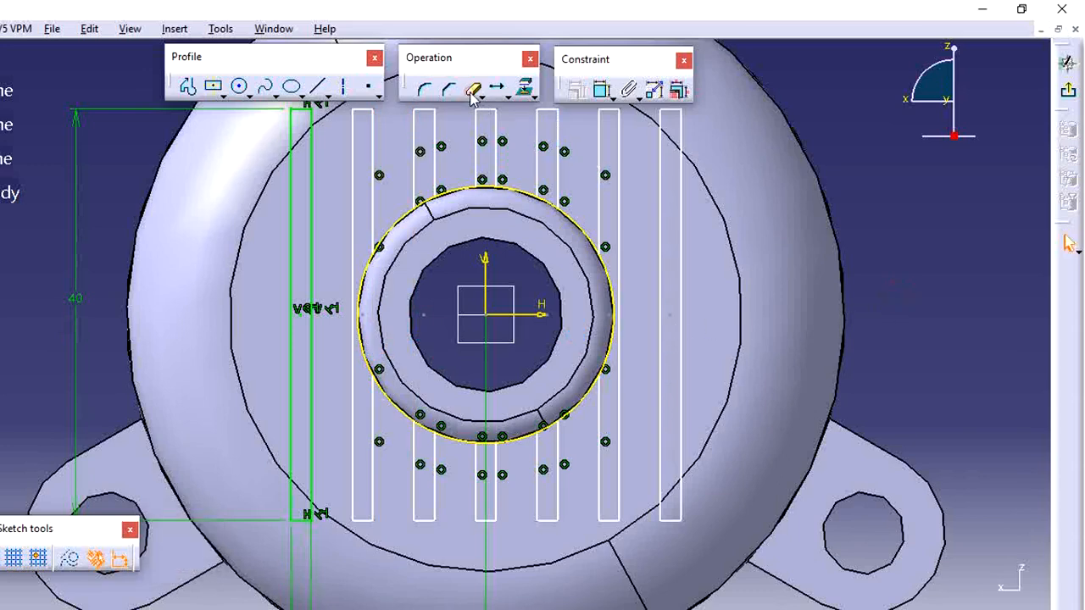
left_click(399, 229)
scroll(469, 257, "up", 5)
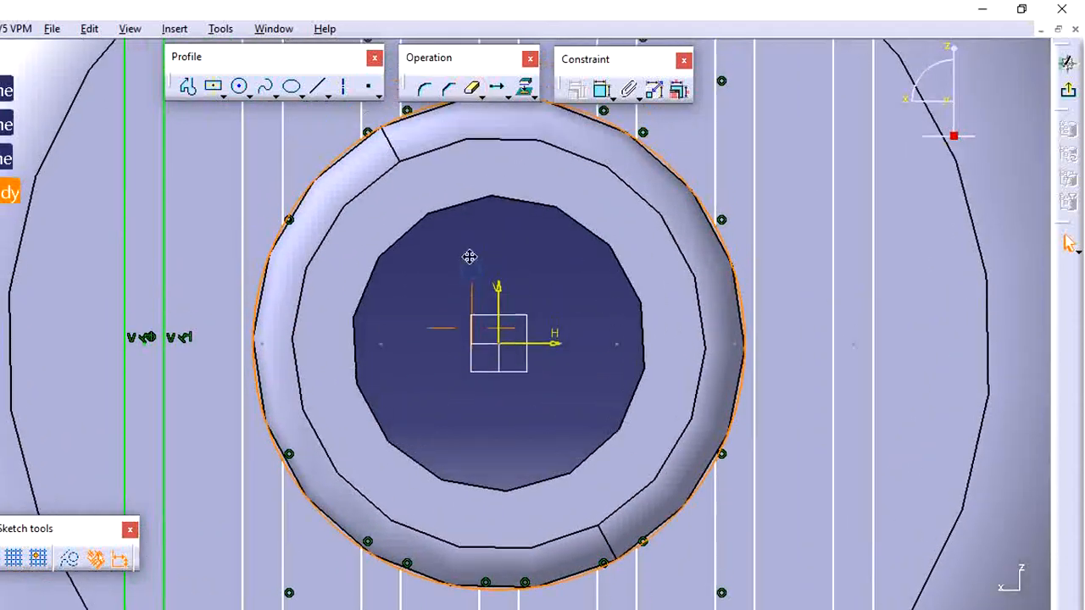
middle_click_drag(468, 257, 467, 369)
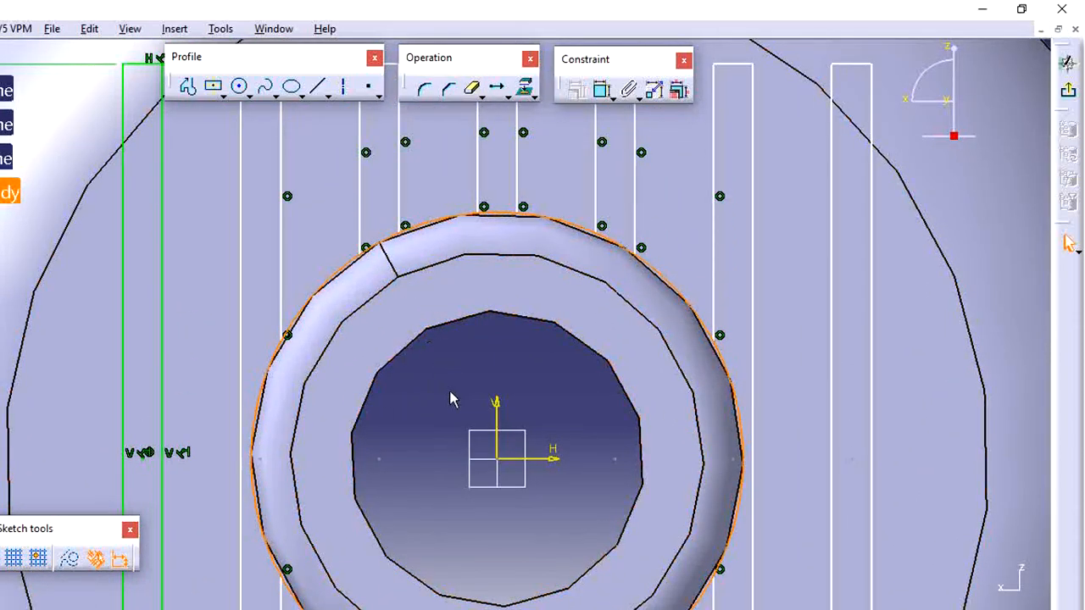
left_click(451, 395)
left_click(473, 89)
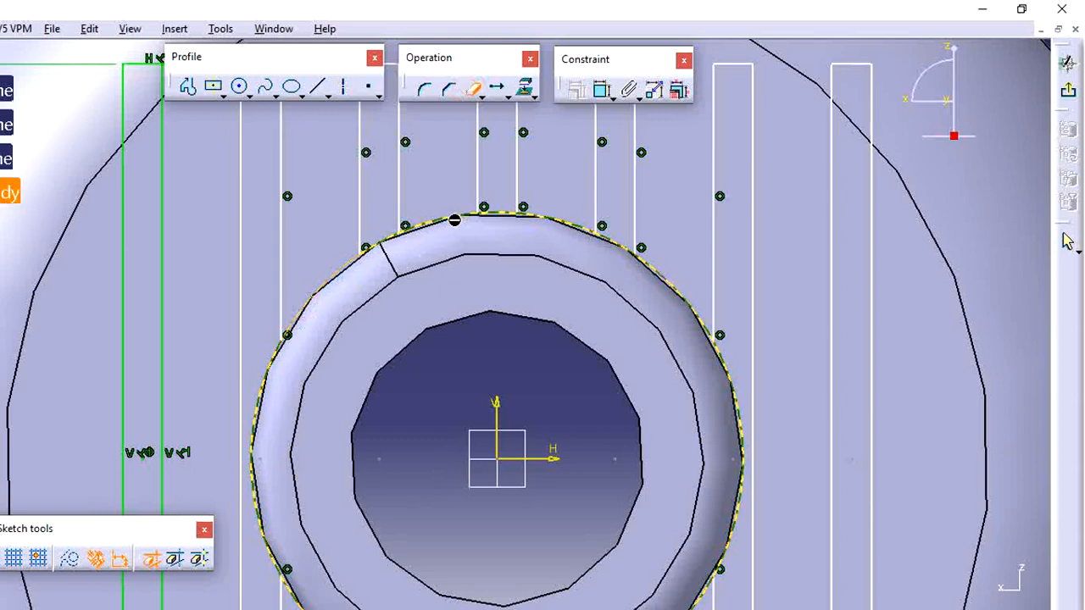
left_click(455, 222)
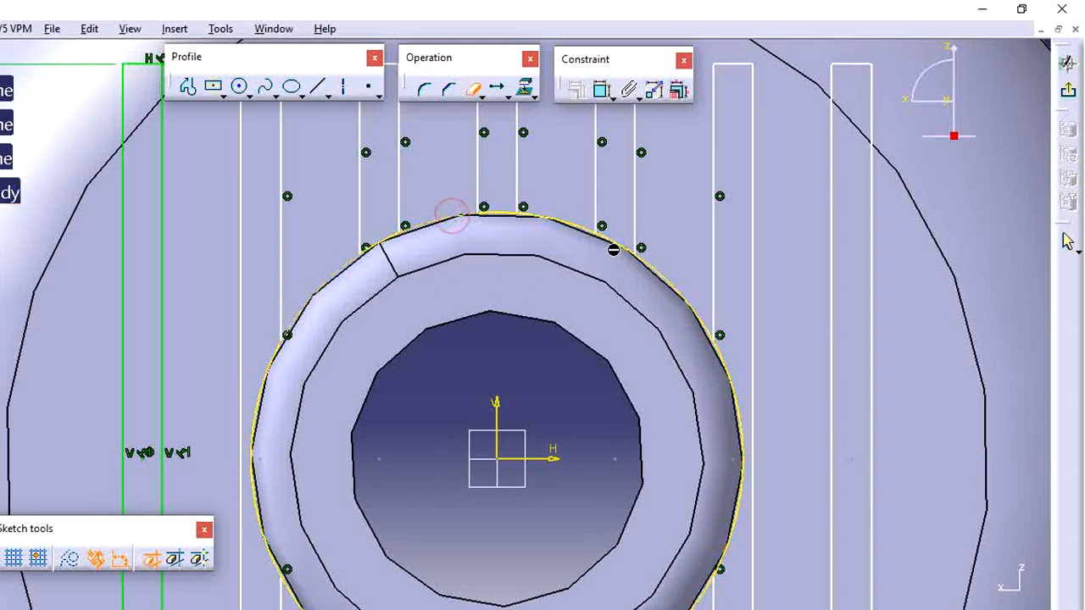
left_click(560, 222)
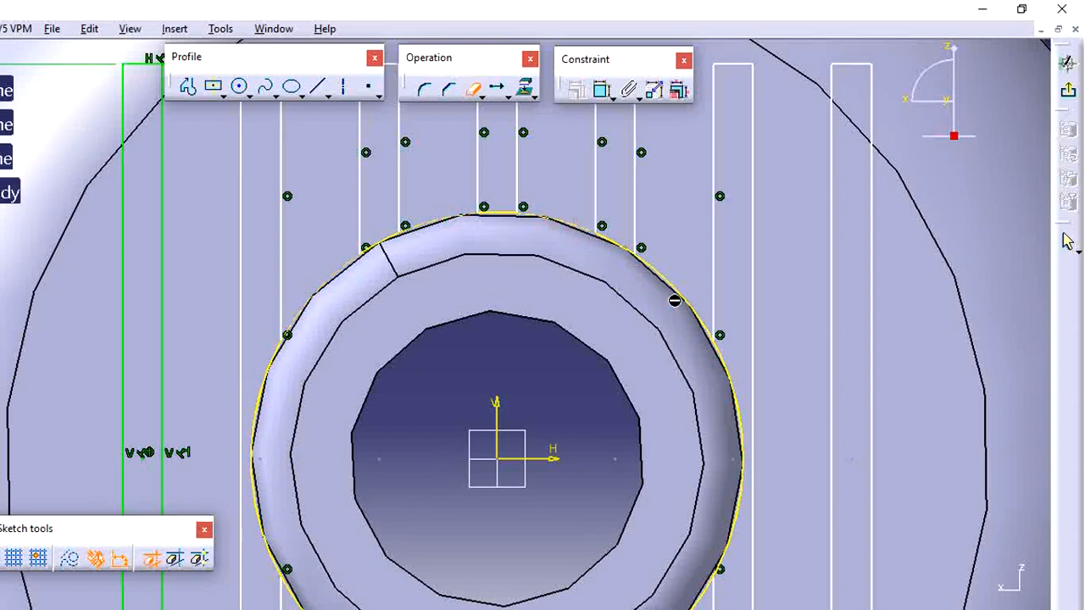
left_click(681, 294)
- Trim away the projected circle's arcs between the slots along its lower half and exit the sketch
mouse_move(669, 434)
middle_mouse_down()
mouse_move(642, 315)
mouse_move(639, 214)
middle_mouse_up()
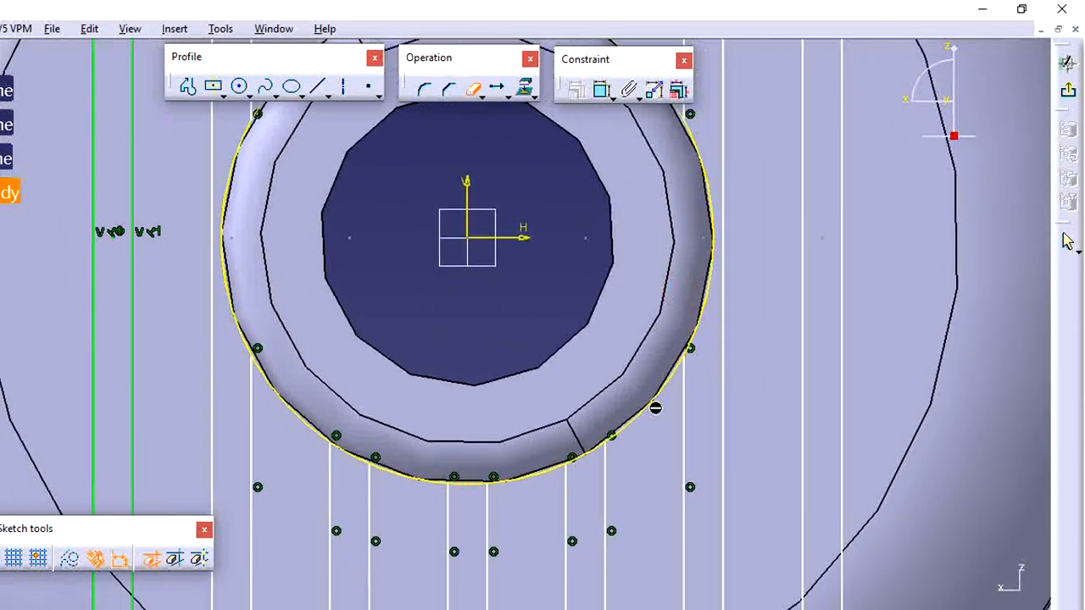
left_click(643, 402)
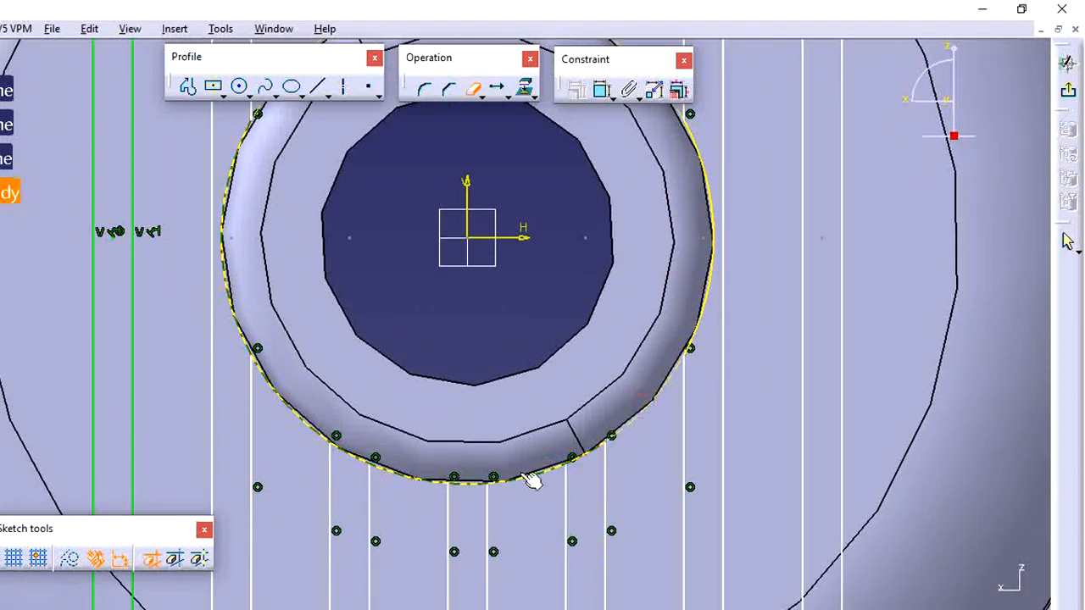
left_click(523, 483)
left_click(415, 481)
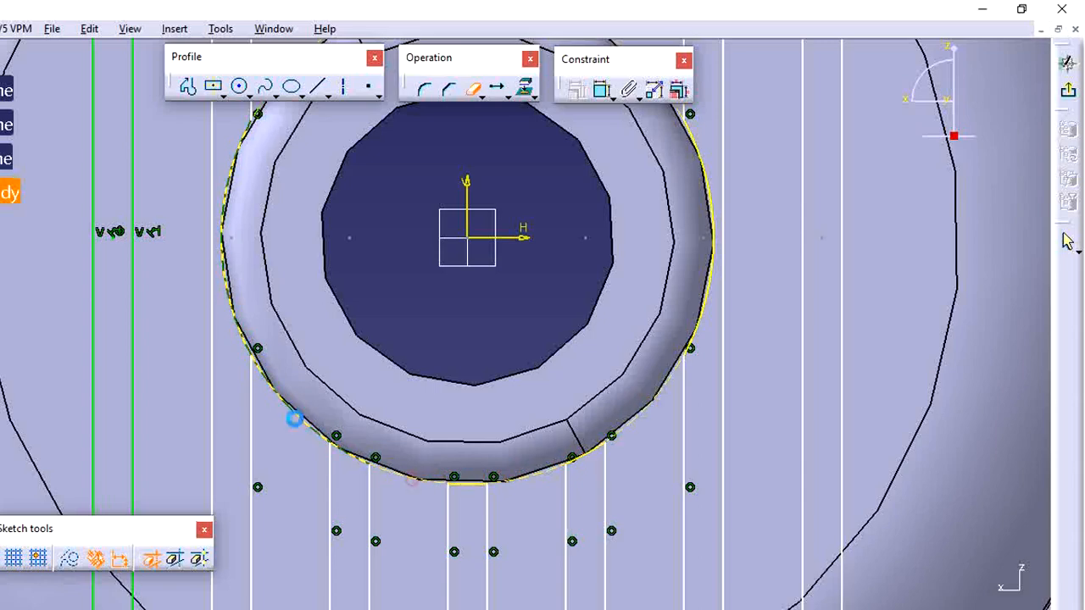
left_click(286, 406)
middle_click_drag(456, 319, 517, 464, "ctrl")
left_click(1065, 92)
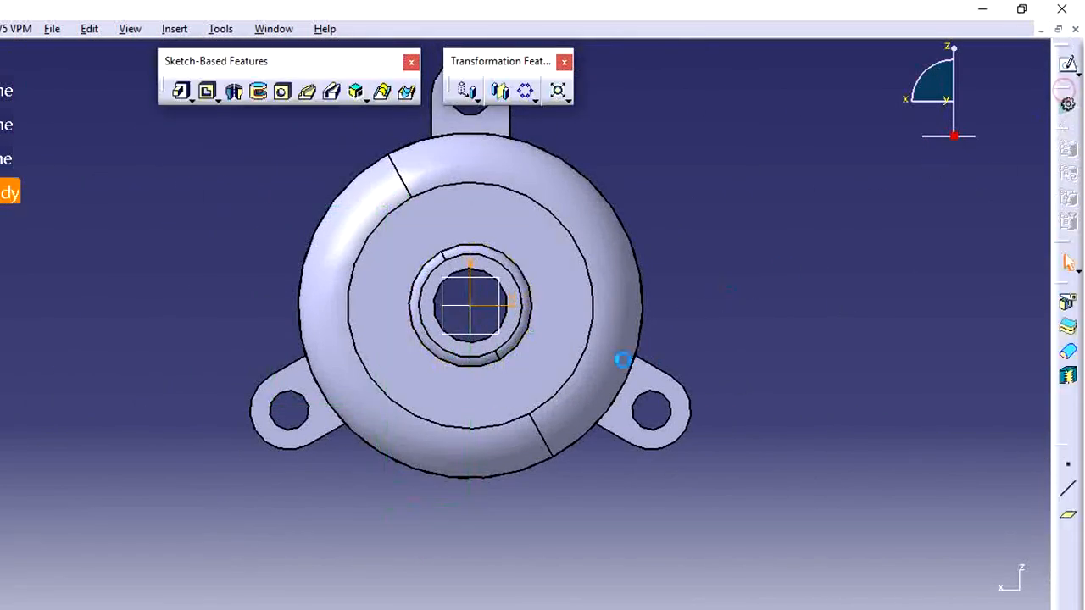
- Cut the slot sketch through the closed flat face as a Pocket with its first limit set to Up to last
mouse_move(327, 373)
middle_mouse_down()
mouse_move(419, 412)
mouse_move(415, 334)
mouse_move(453, 447)
middle_mouse_up()
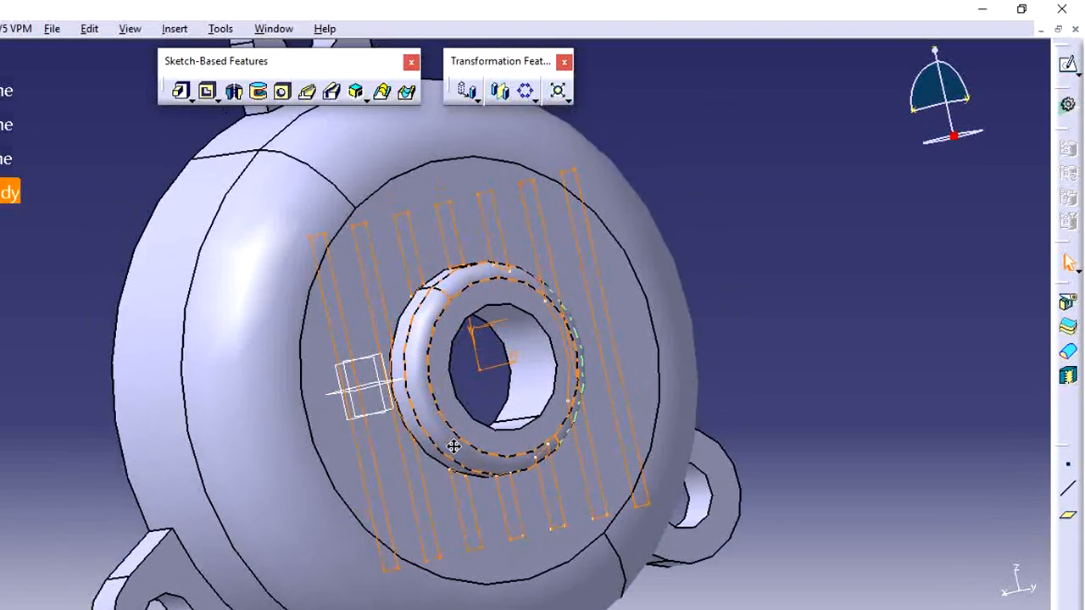
middle_click_drag(774, 257, 769, 308, "ctrl")
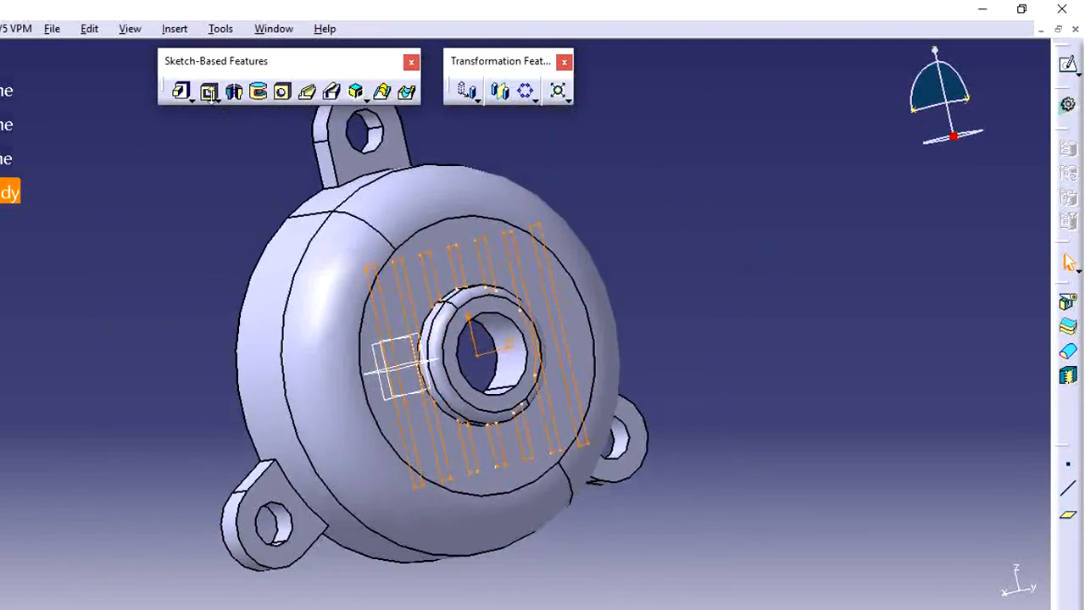
left_click(212, 100)
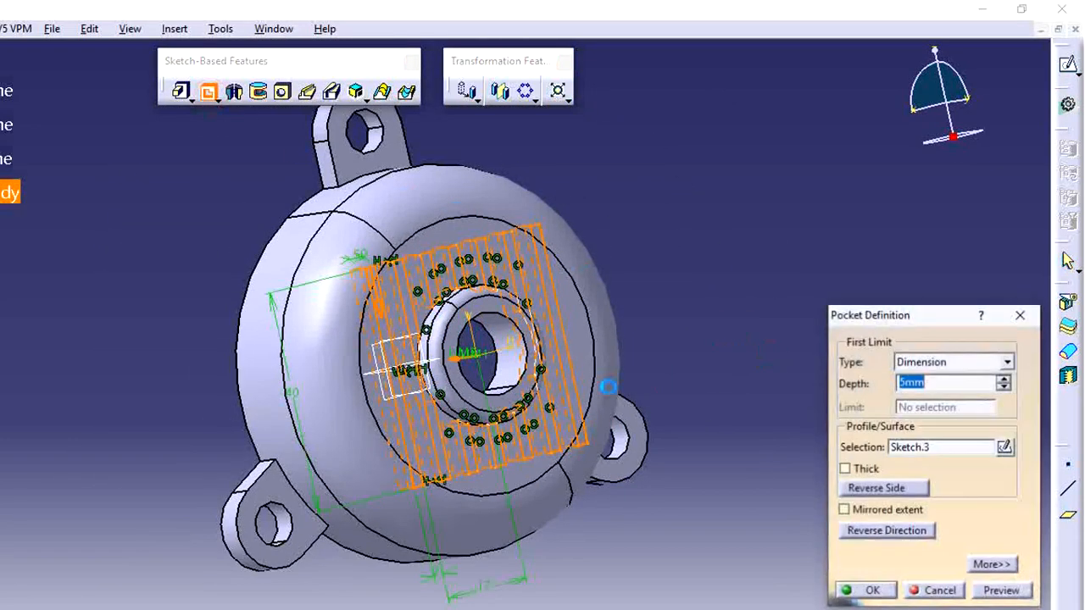
middle_click_drag(577, 267, 795, 383)
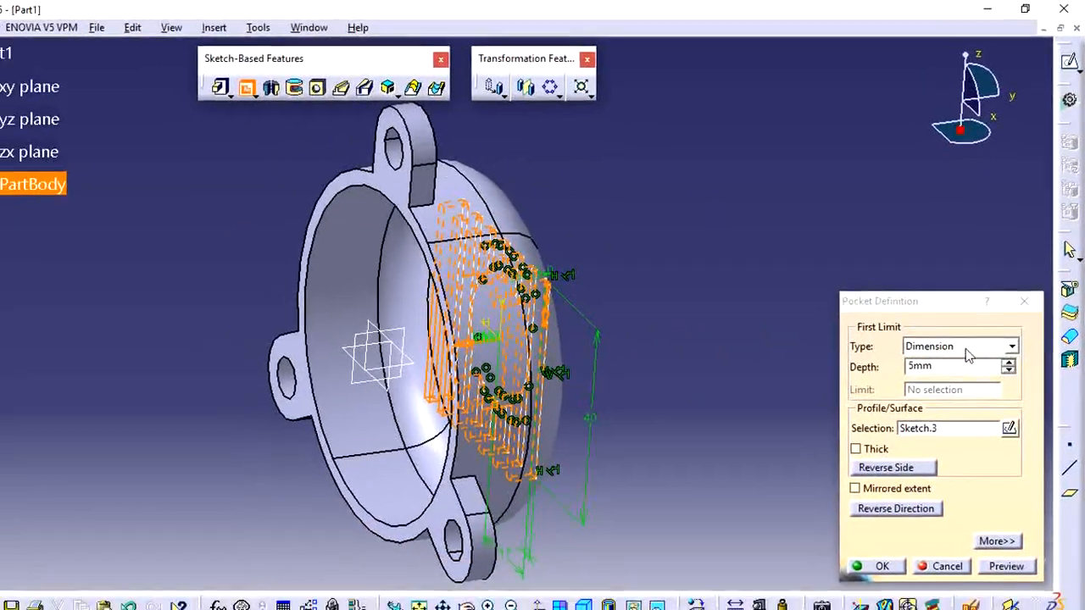
left_click(958, 362)
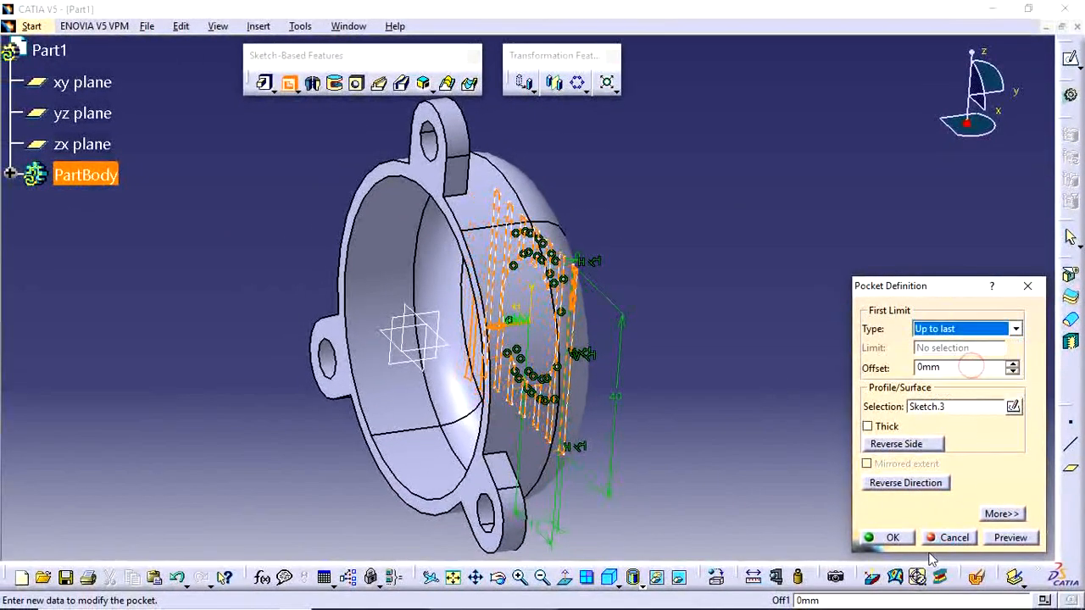
left_click(884, 538)
middle_click_drag(679, 427, 760, 382)
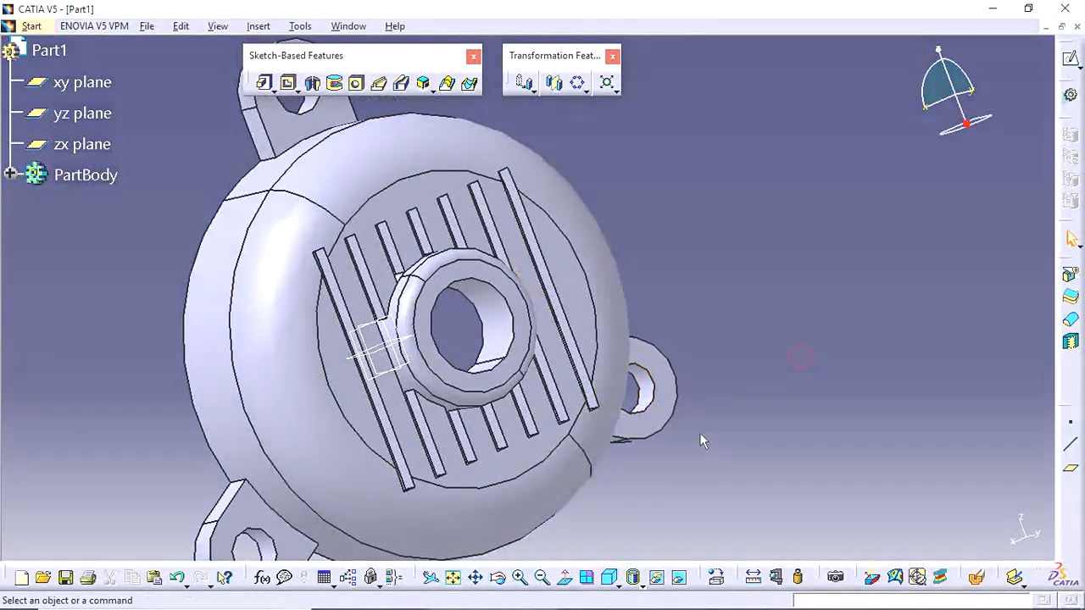